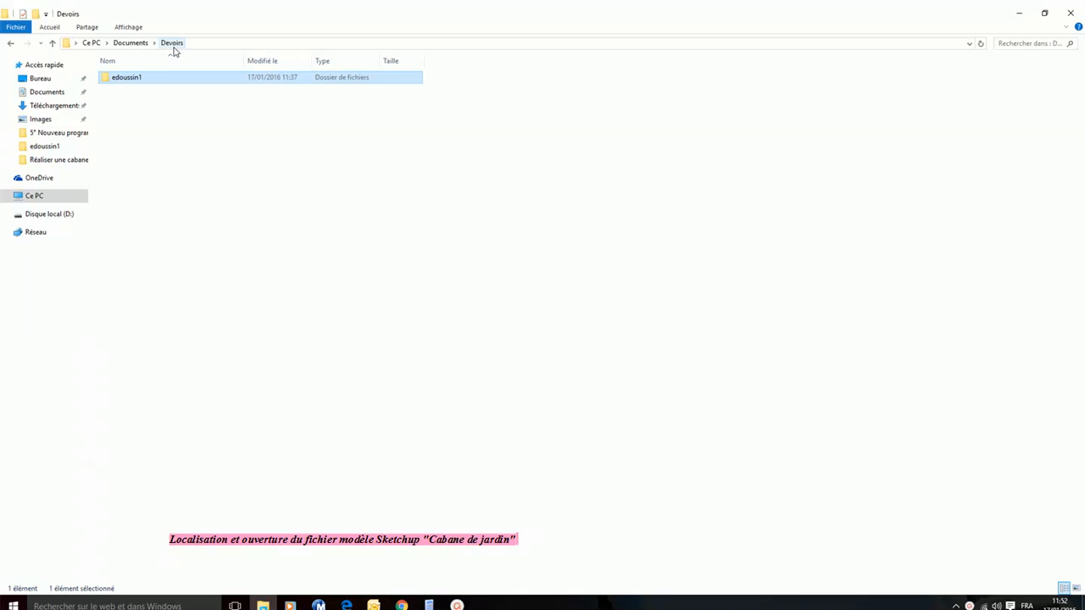
- Open the Cabane de jardin model from the subfolder of Devoirs and start SketchUp with the Modèle de base - Mètres template
double_click(120, 78)
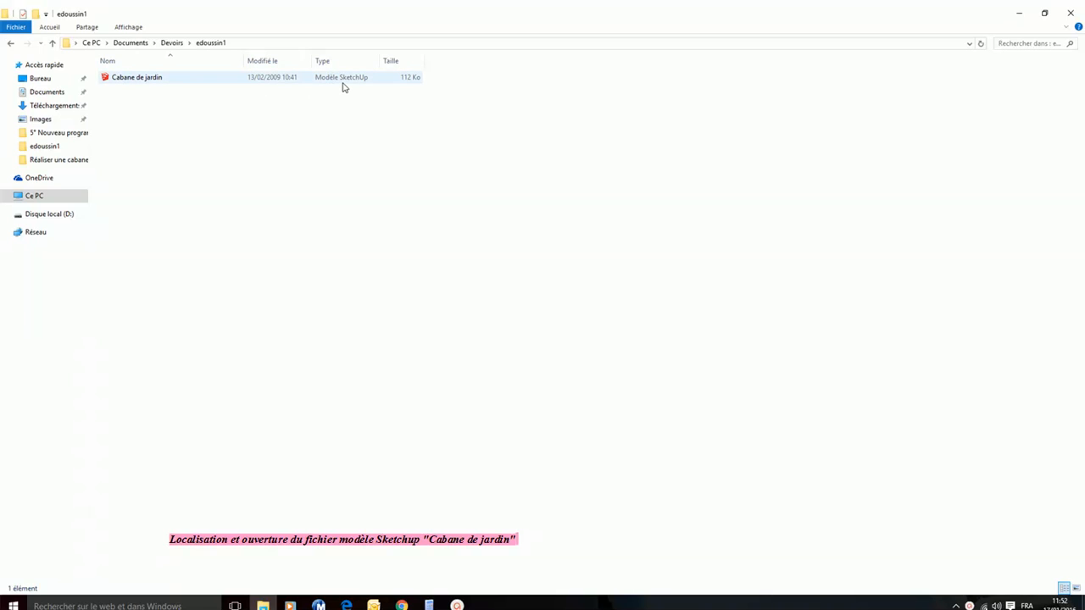
double_click(147, 80)
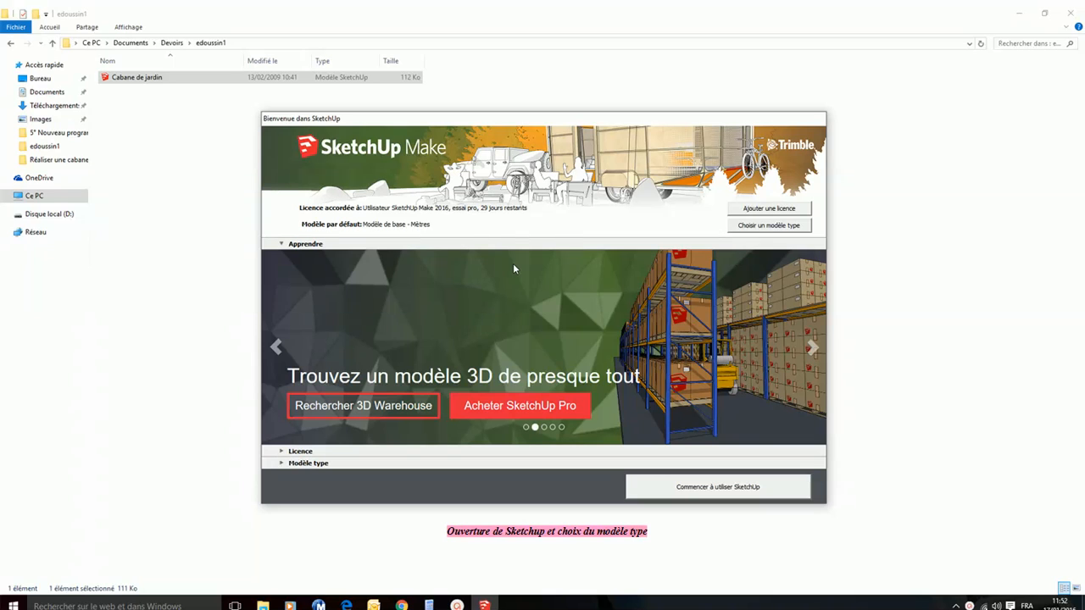
click(755, 227)
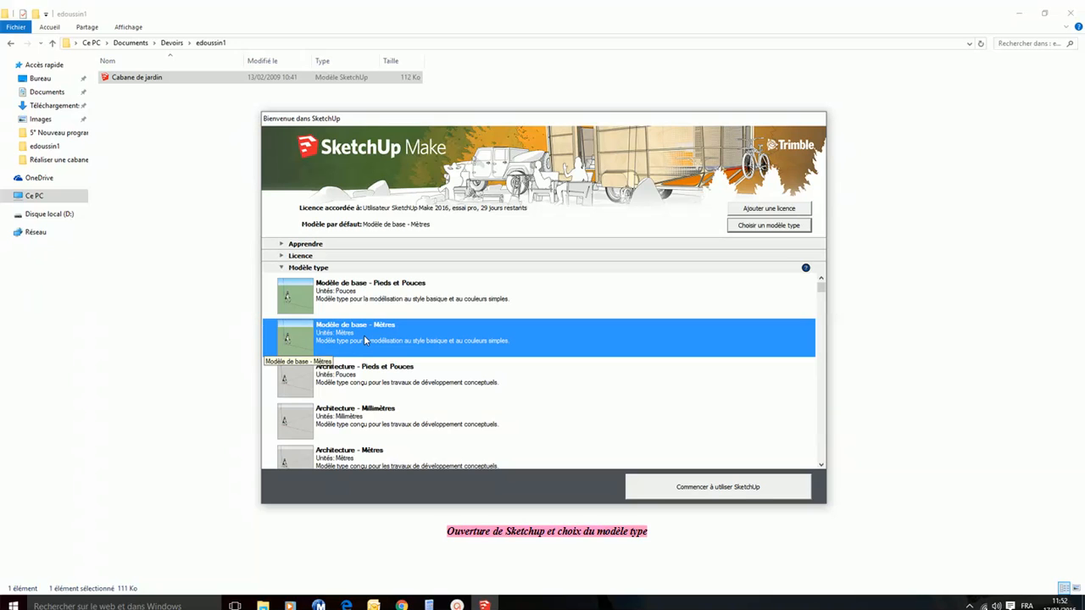
click(712, 489)
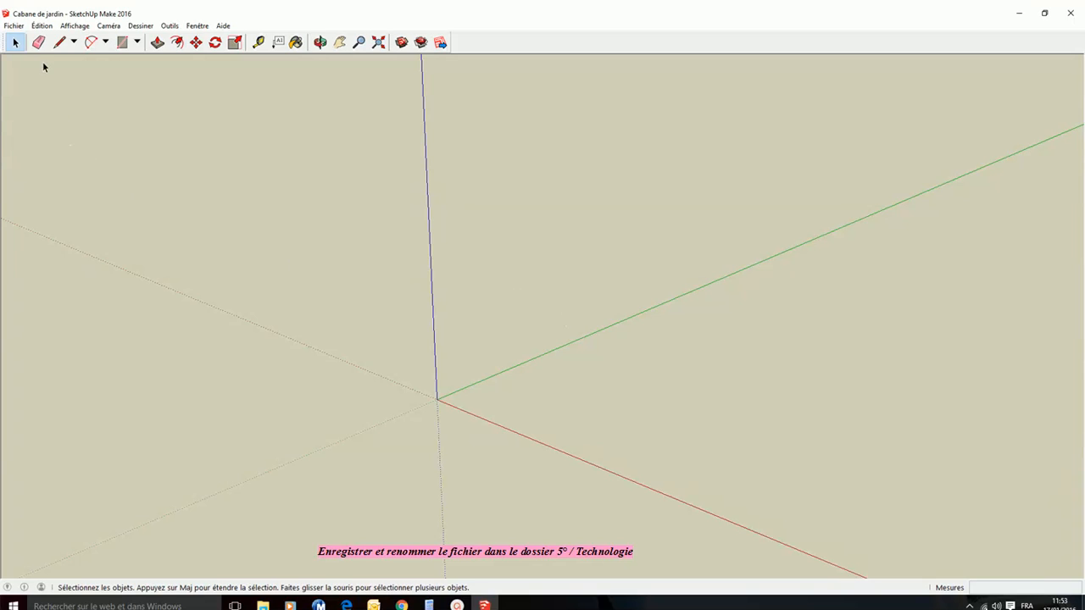
- Save the model under the new name "Cabane de jardin Nom" in the Documents / 5° / Technologie folder
click(16, 26)
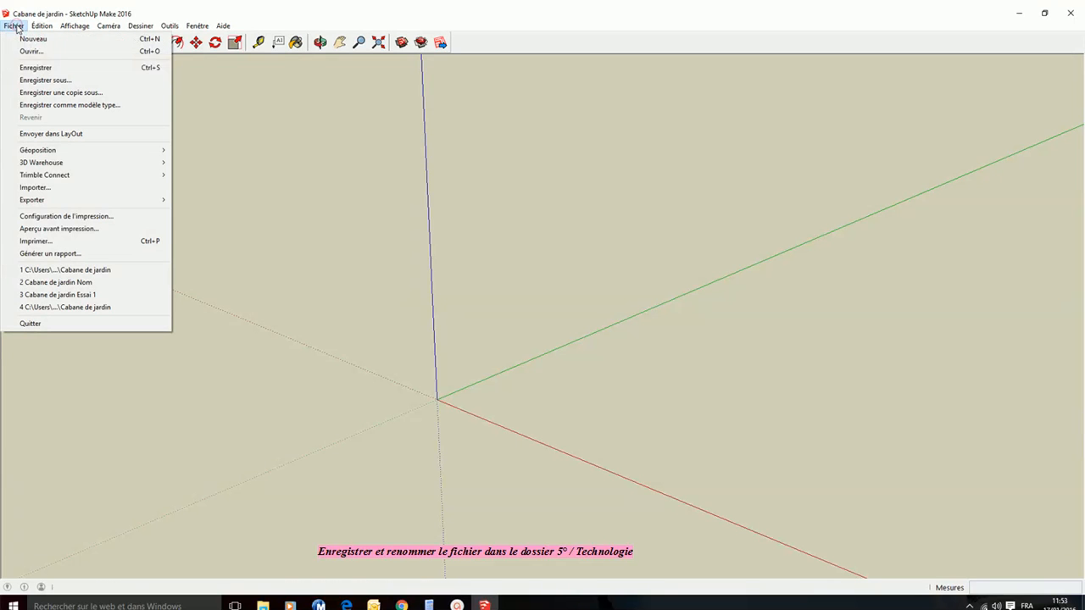
click(25, 81)
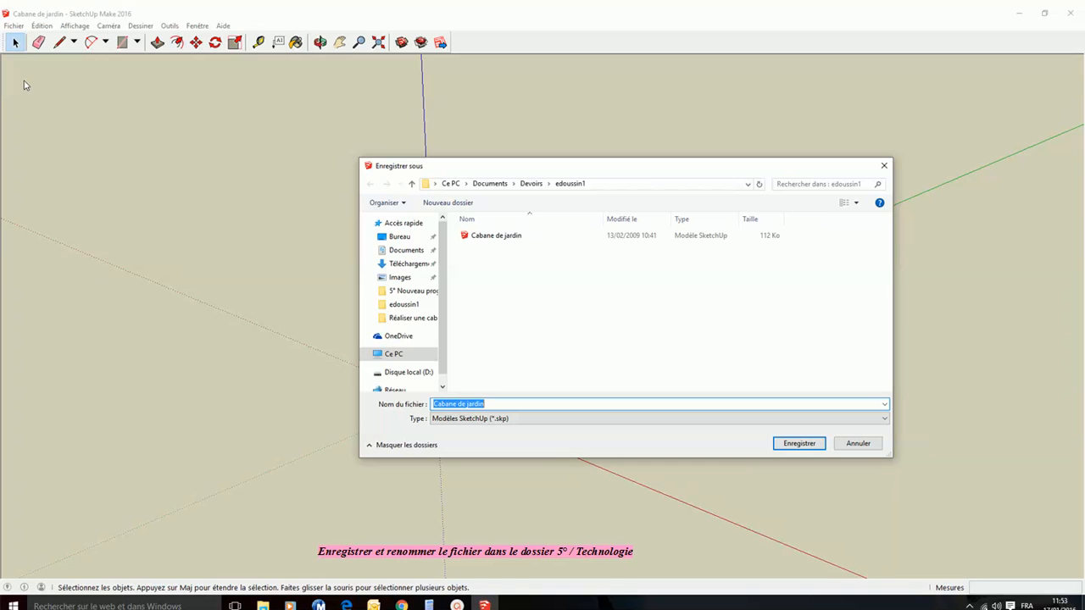
click(488, 184)
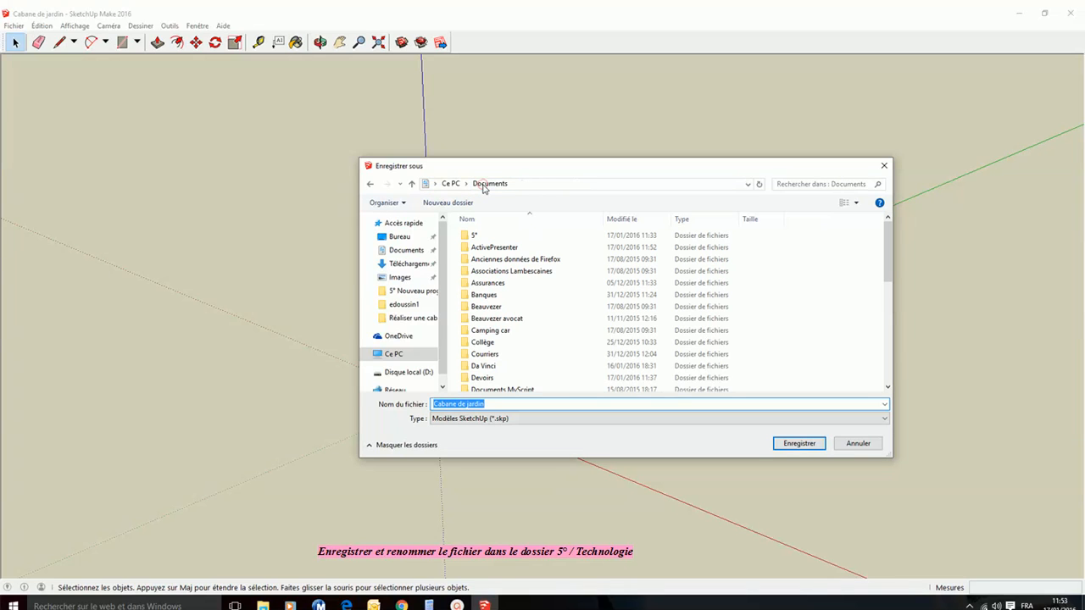
double_click(480, 238)
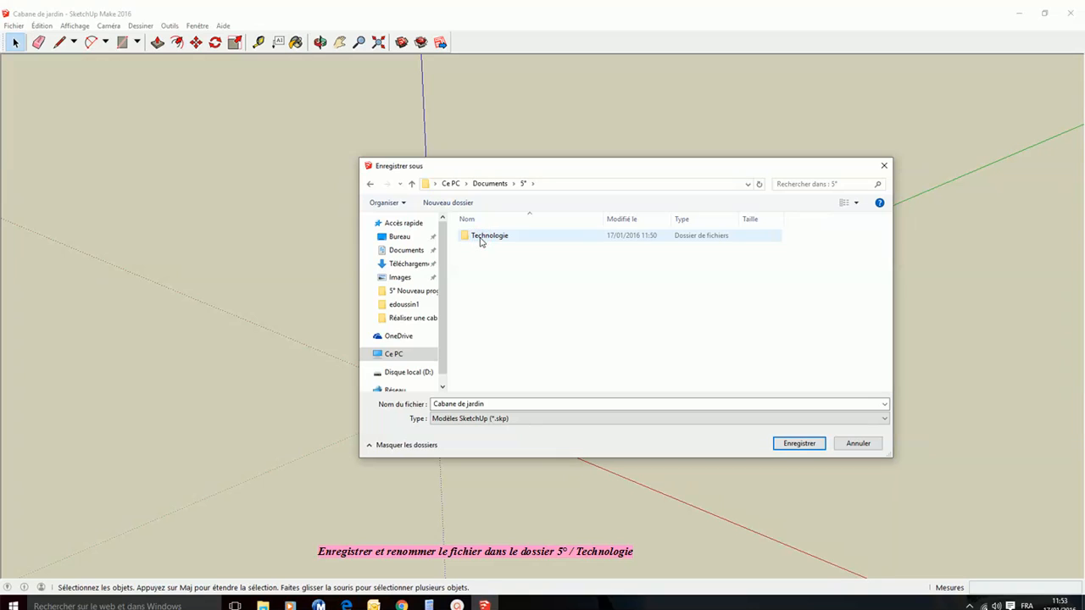
click(479, 238)
double_click(480, 237)
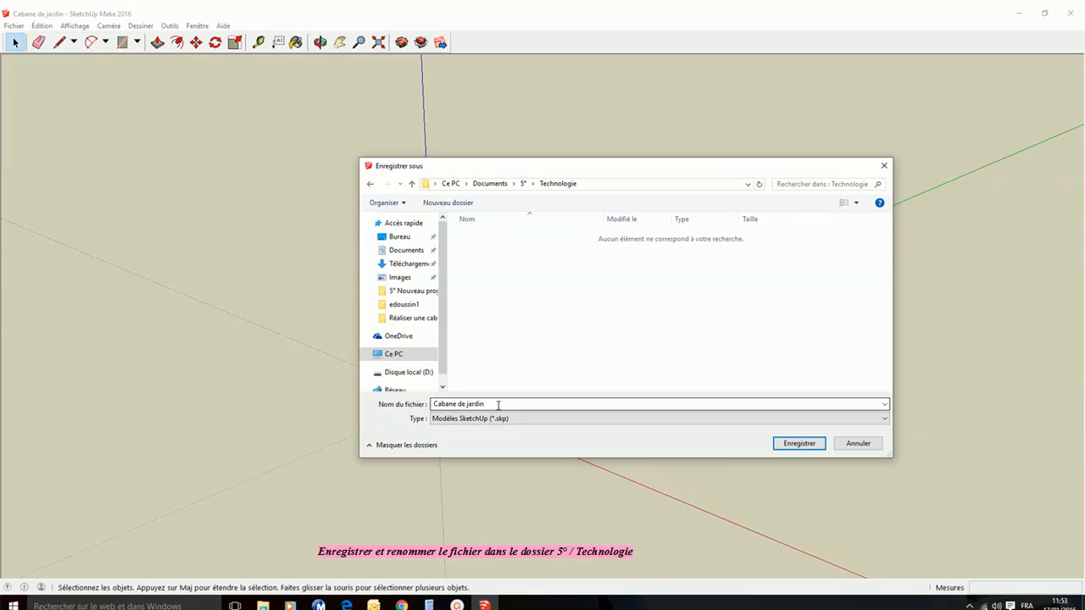
click(499, 405)
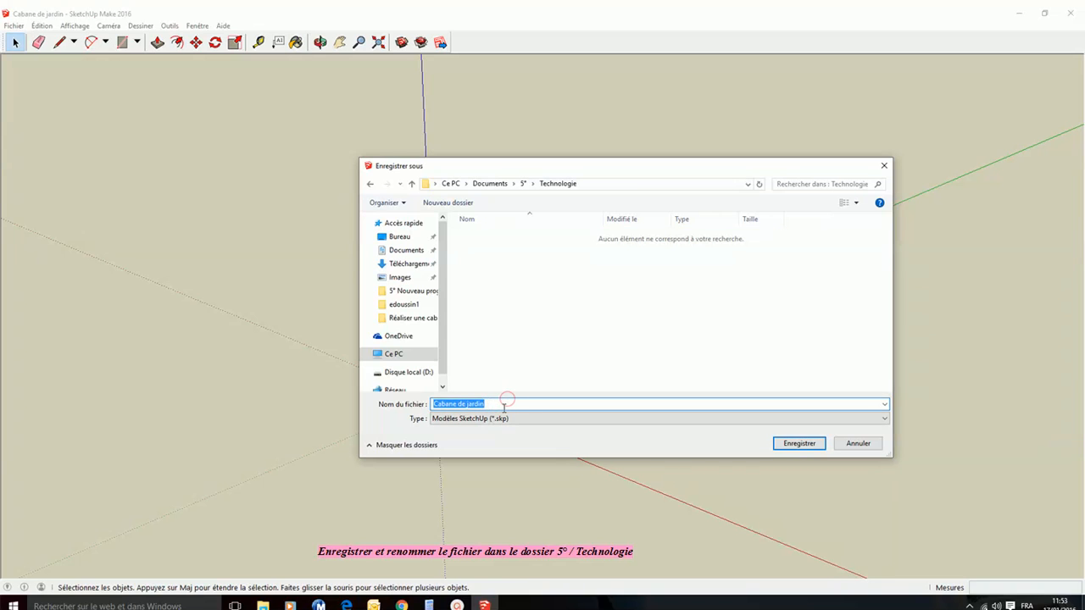
click(505, 405)
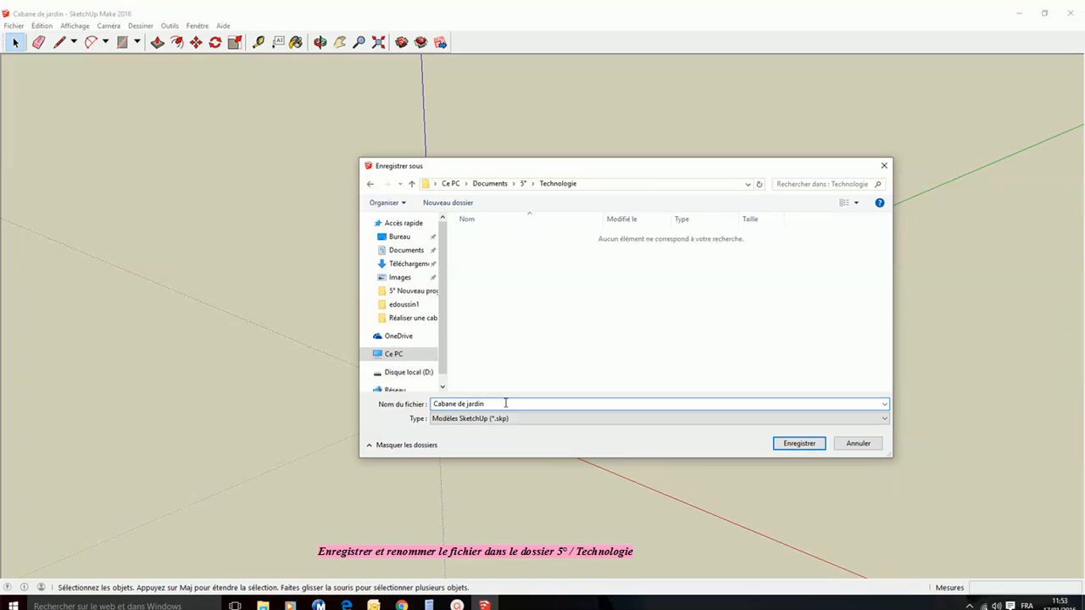
text(Nom)
click(805, 447)
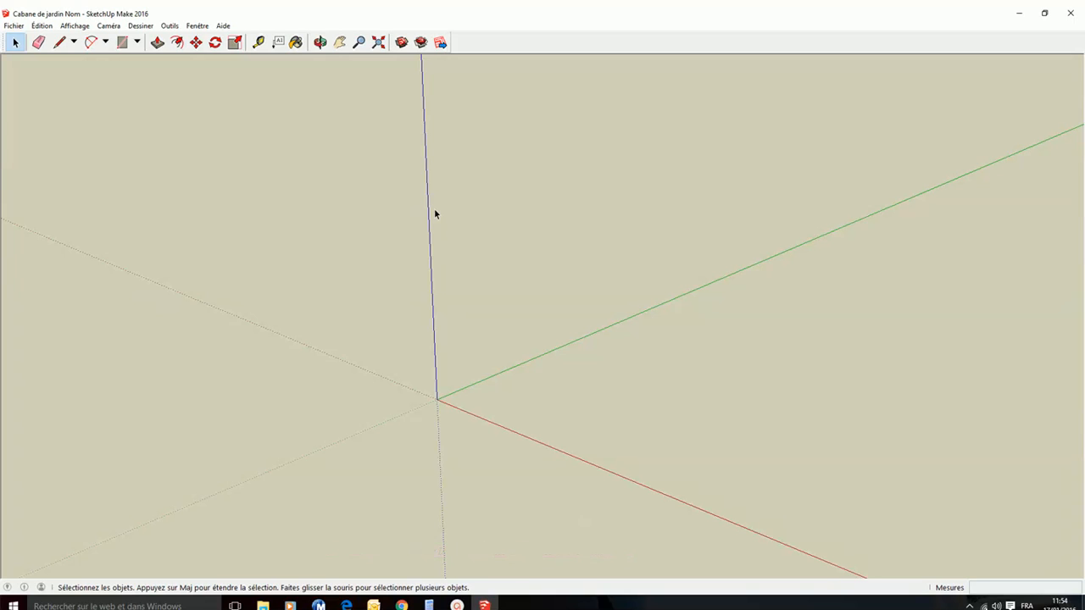
- Display the Grand jeu d'outils and Vues toolbars
click(73, 28)
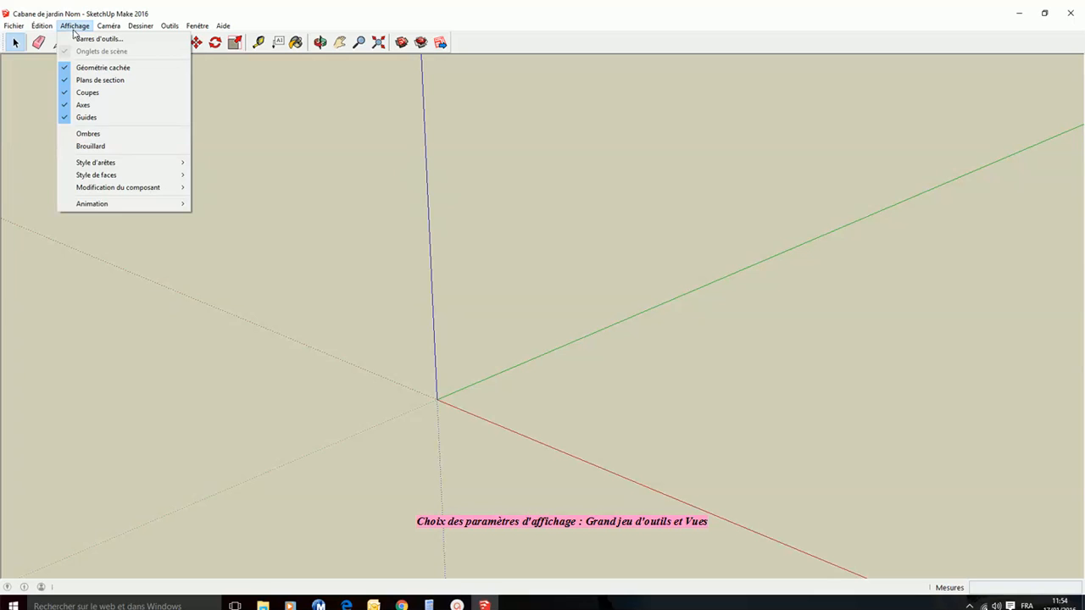
click(85, 40)
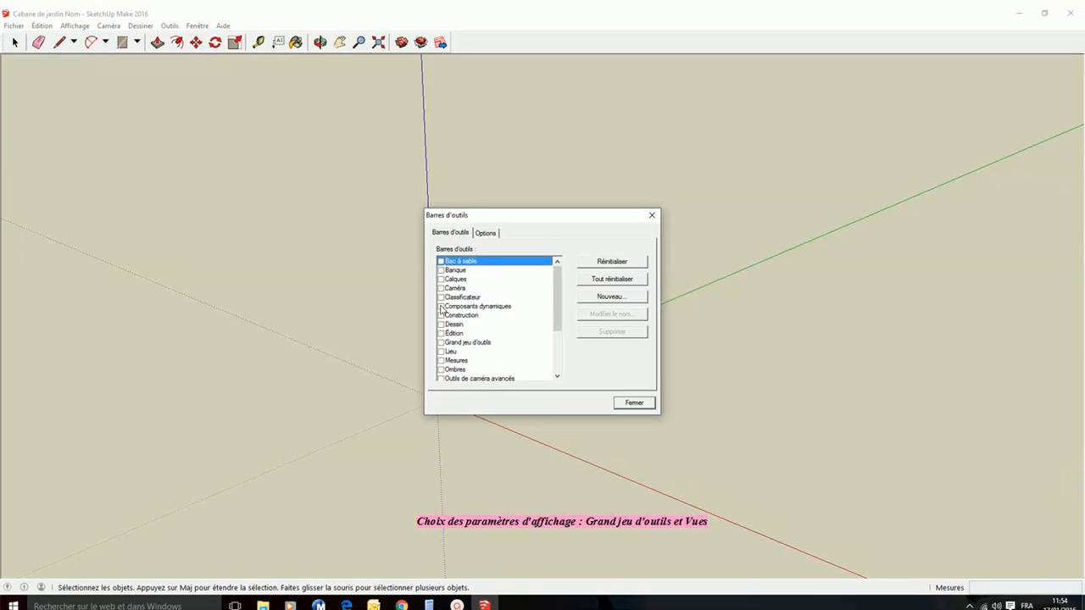
click(441, 343)
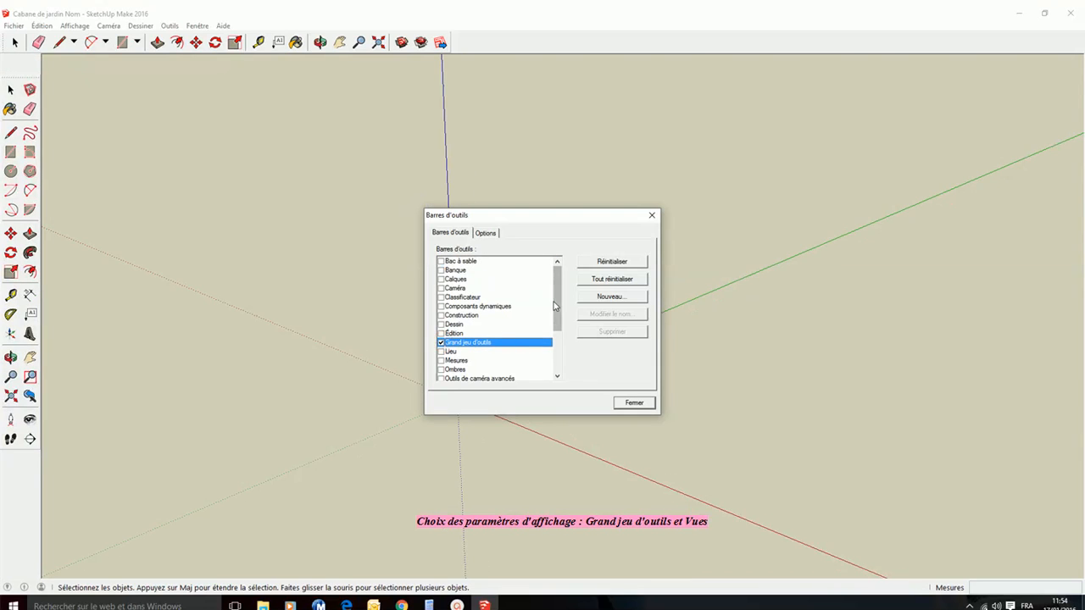
drag(556, 300, 557, 362)
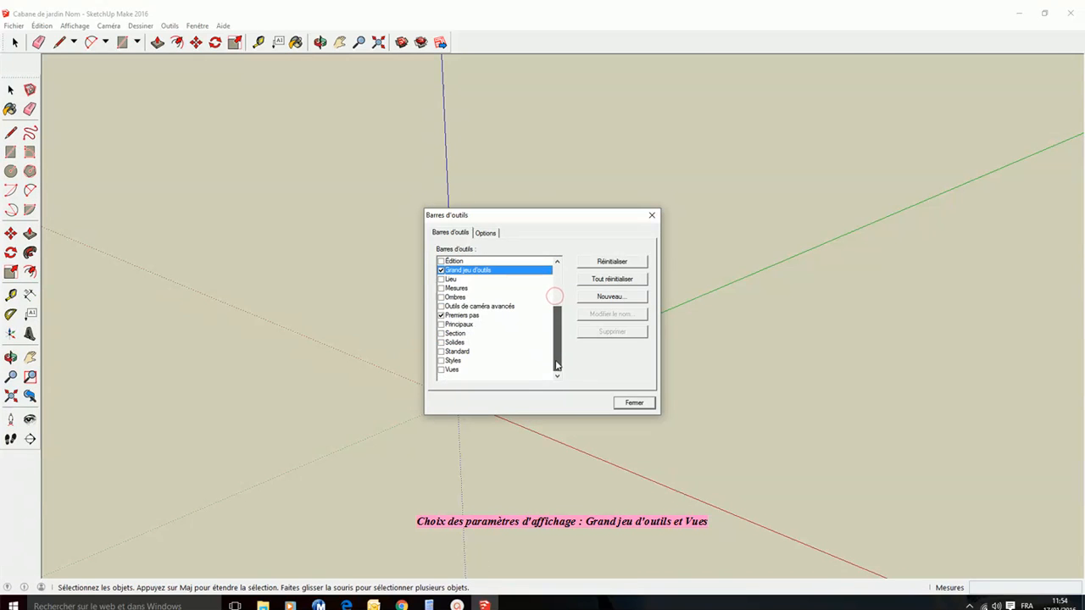
click(441, 370)
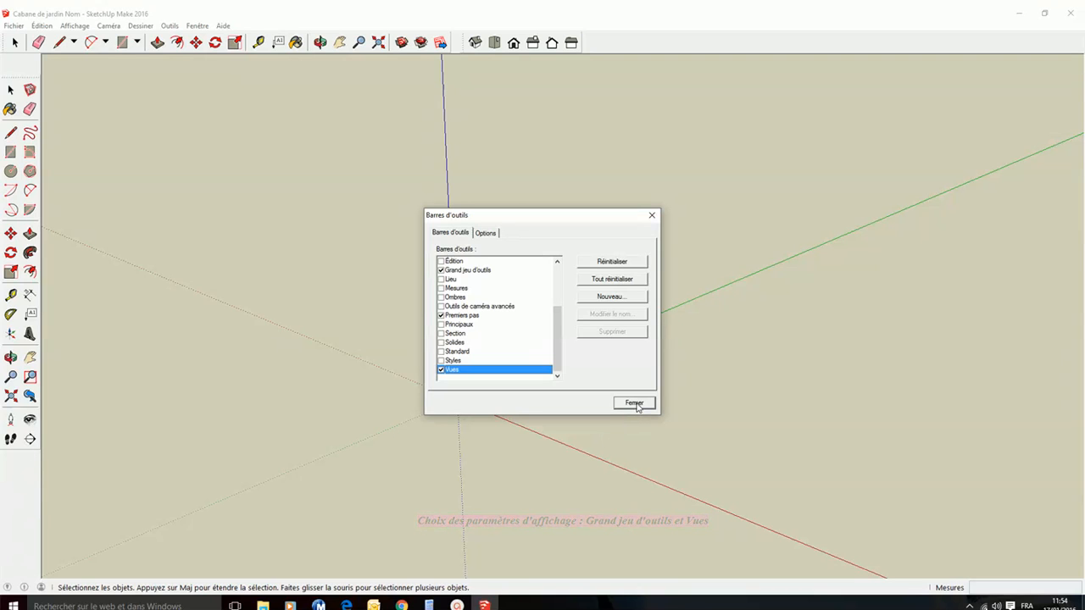
click(635, 404)
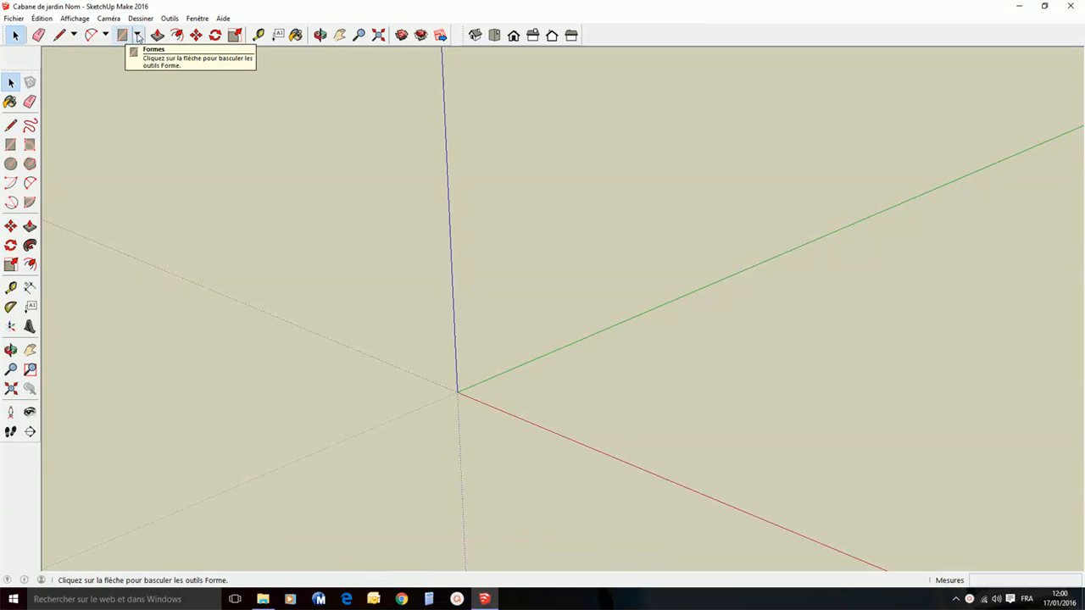
- Draw a 3 m by 5 m ground rectangle from the origin, with the 5 m side along the green axis
click(138, 35)
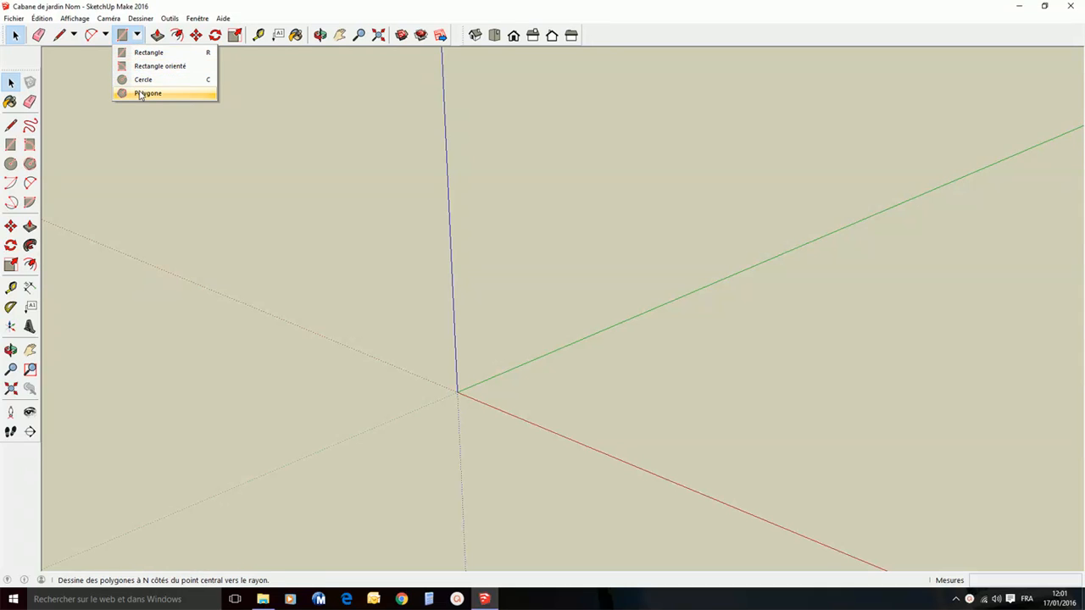
click(142, 54)
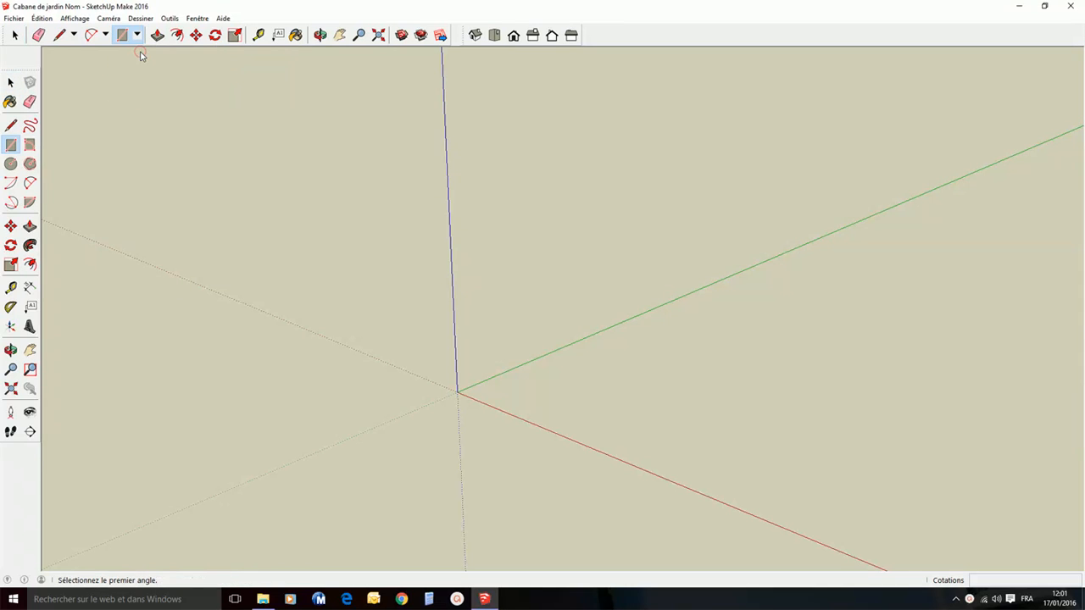
click(458, 390)
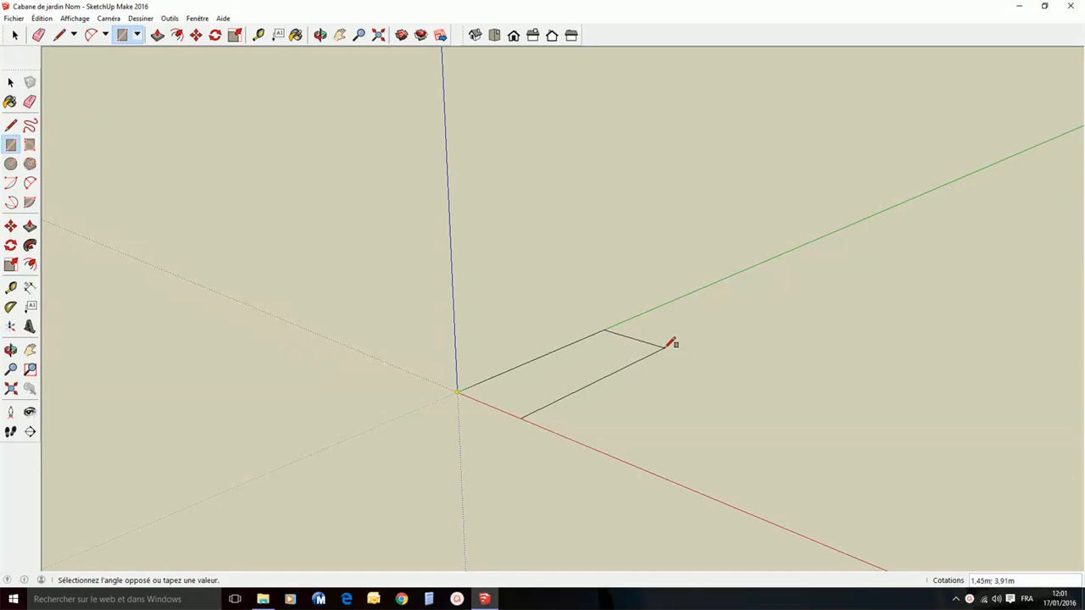
click(665, 347)
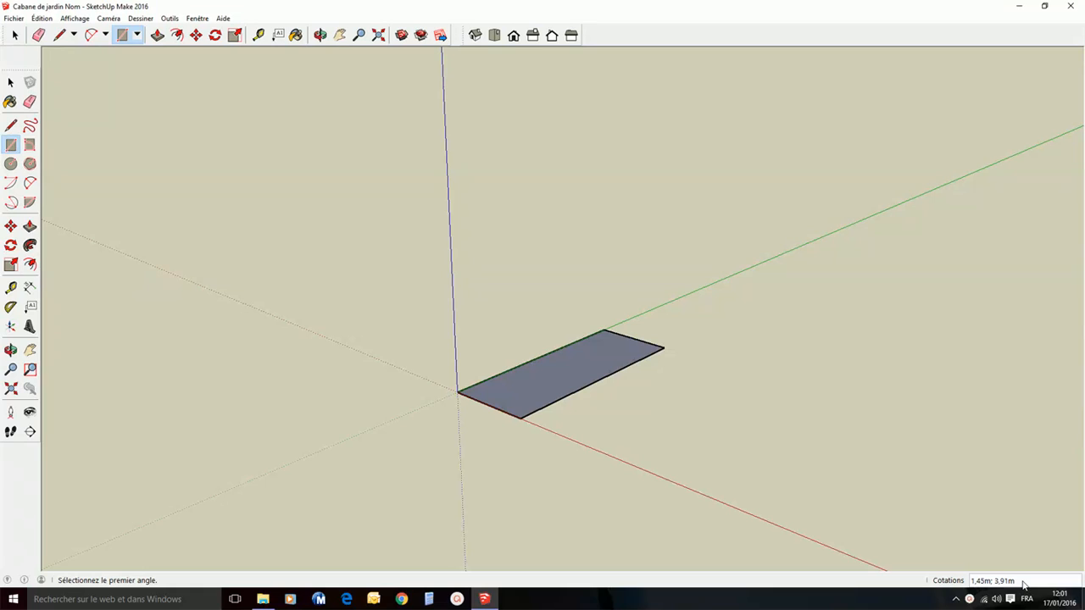
text(3)
text(;5)
key(Return)
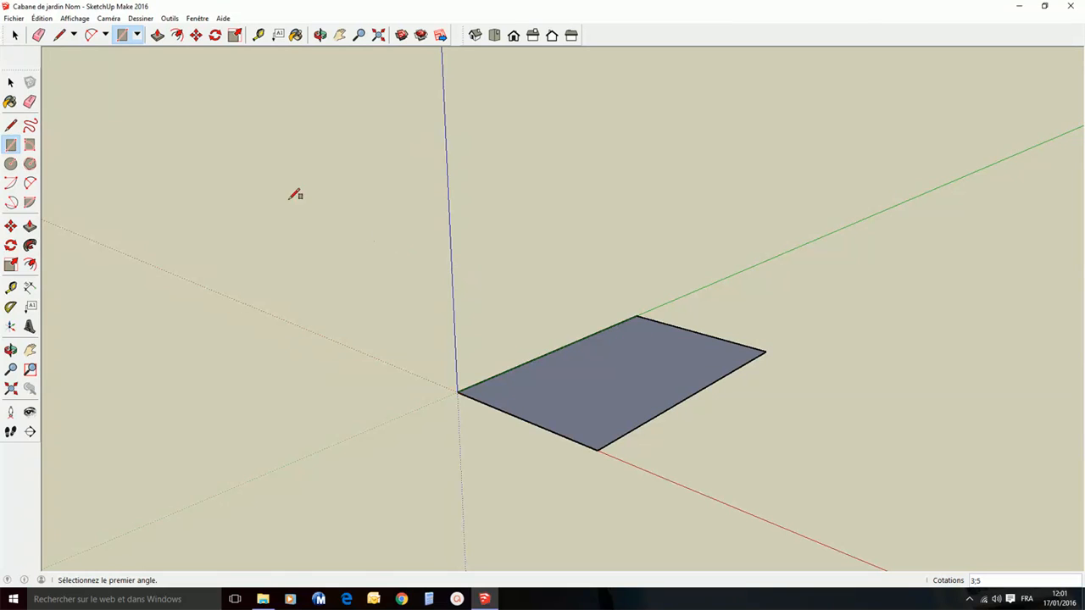
- Extrude the ground rectangle upward 0.2 m with Push/Pull to form the base slab
click(156, 38)
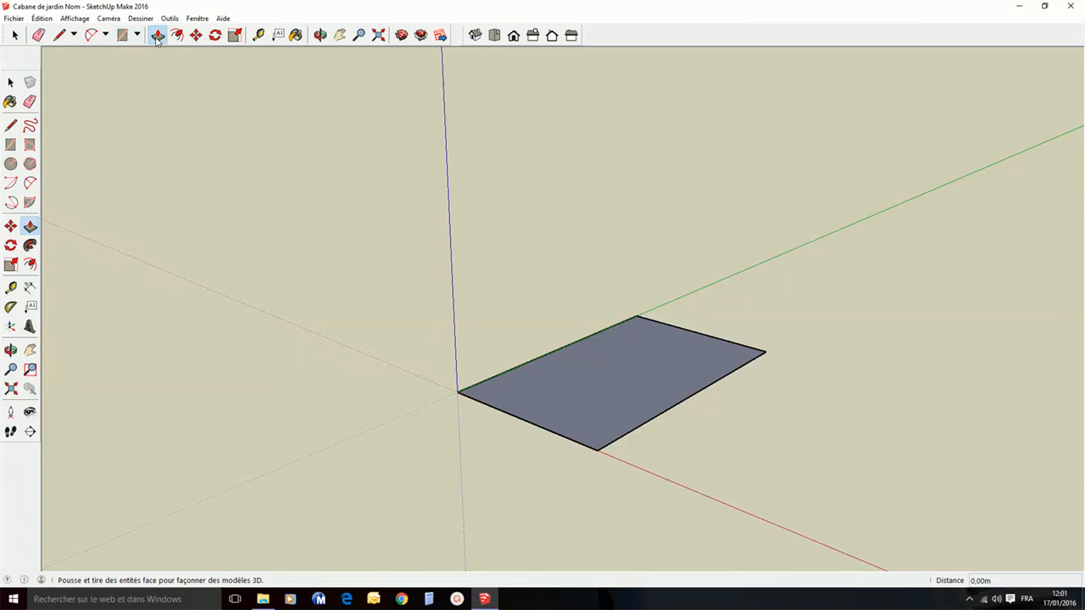
click(589, 380)
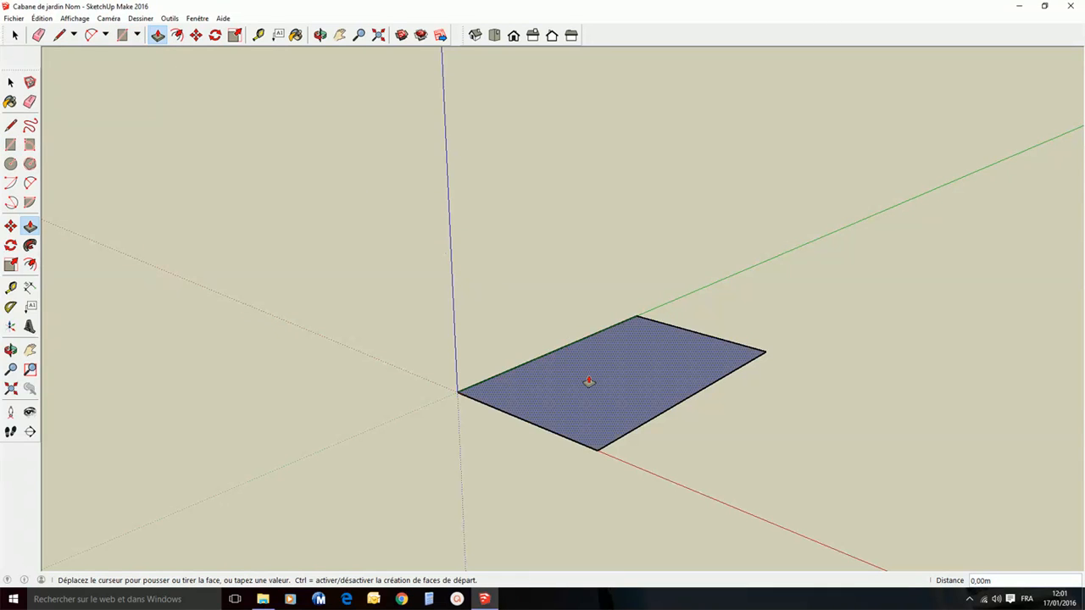
click(591, 330)
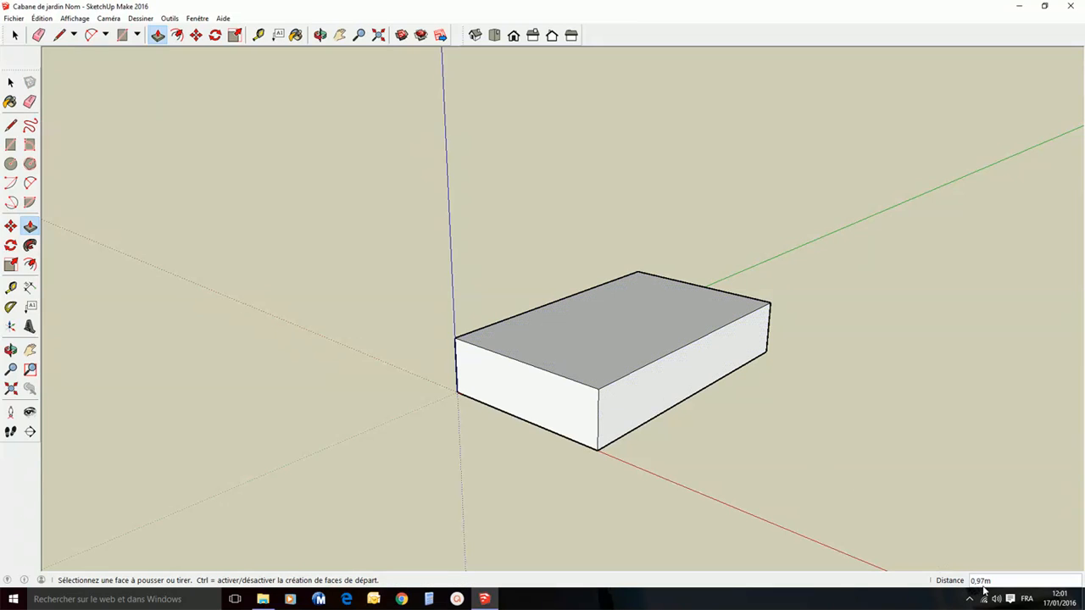
text(0,2)
key(Return)
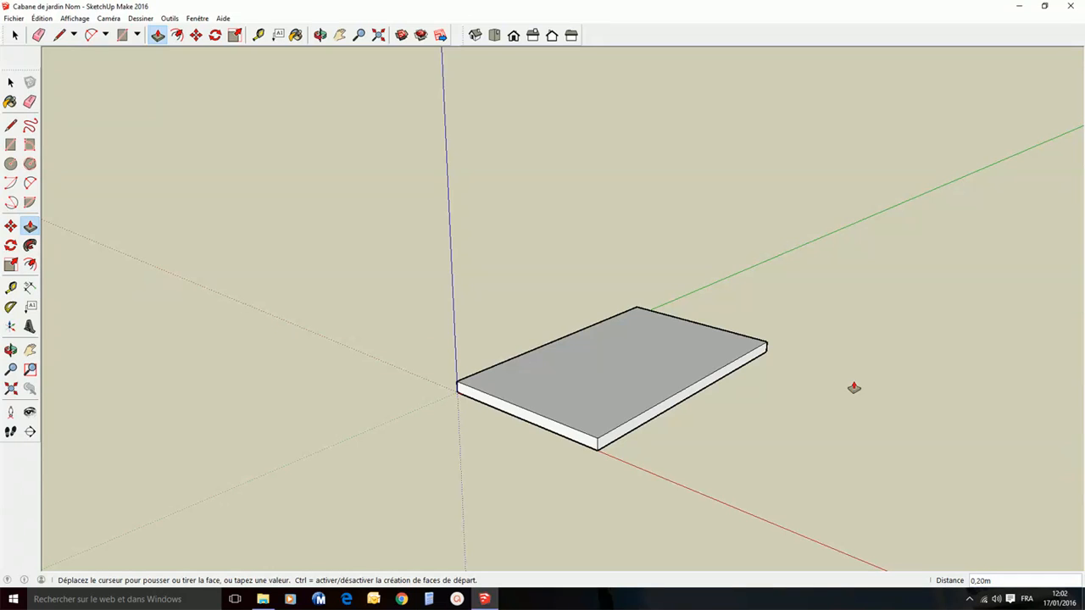
- Draw a 4 m by 3 m rectangle on the slab's upper face, starting from its far corner on the green axis side
click(123, 35)
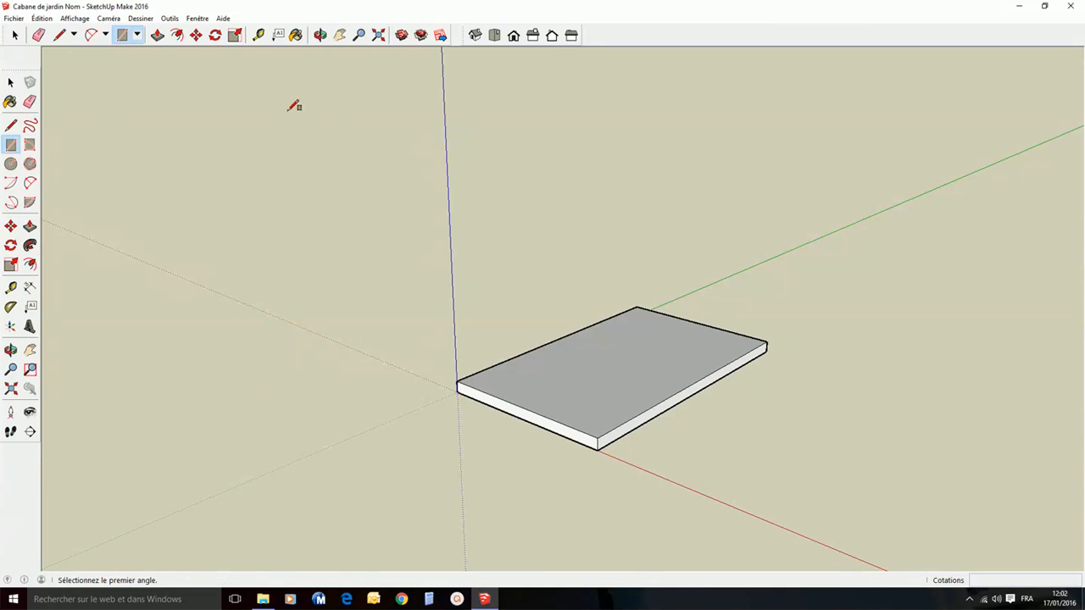
click(639, 306)
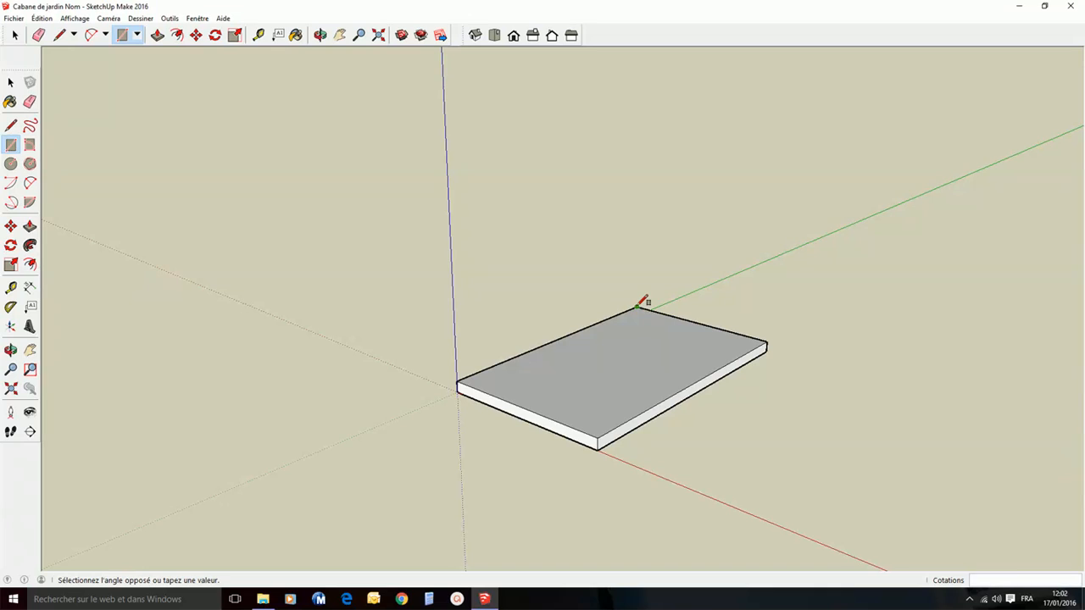
click(621, 385)
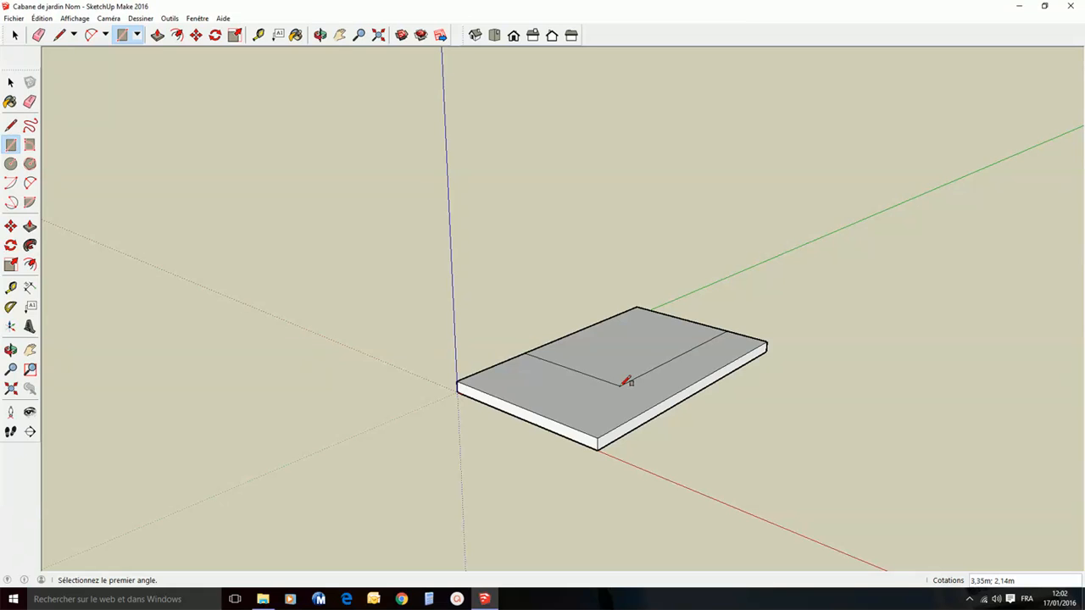
text(4;3)
key(Return)
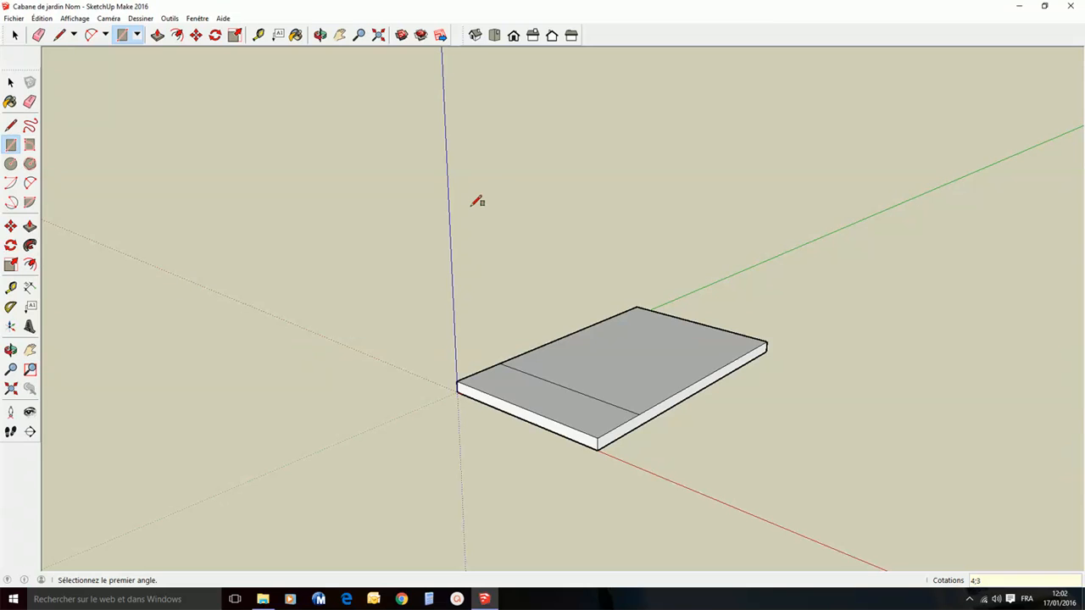
- Extrude the 4 m by 3 m rectangle on the slab upward 2 m with Push/Pull to form the cabin body
click(157, 36)
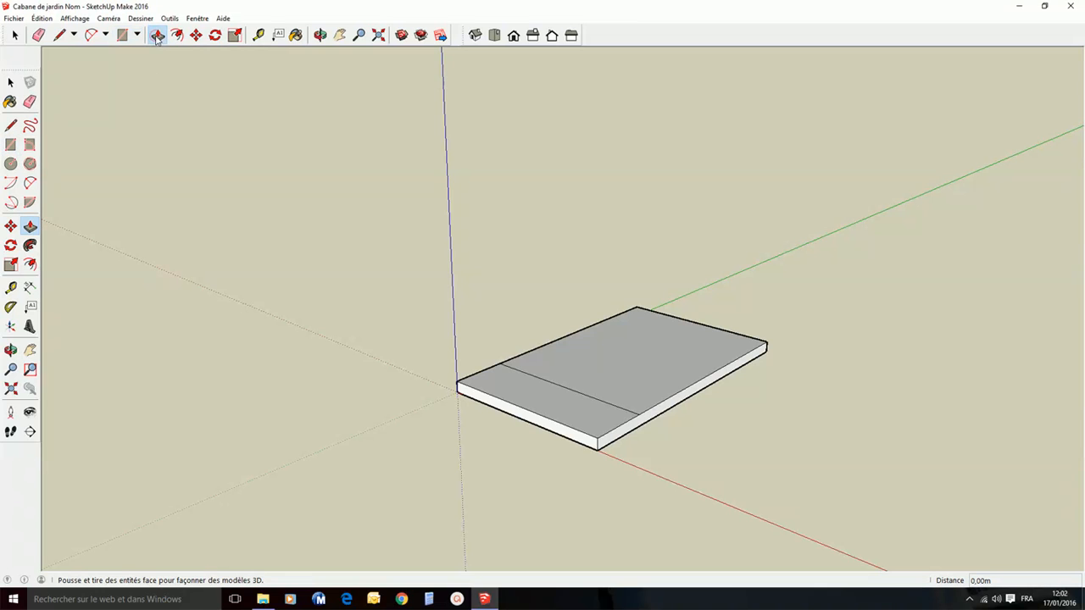
click(604, 360)
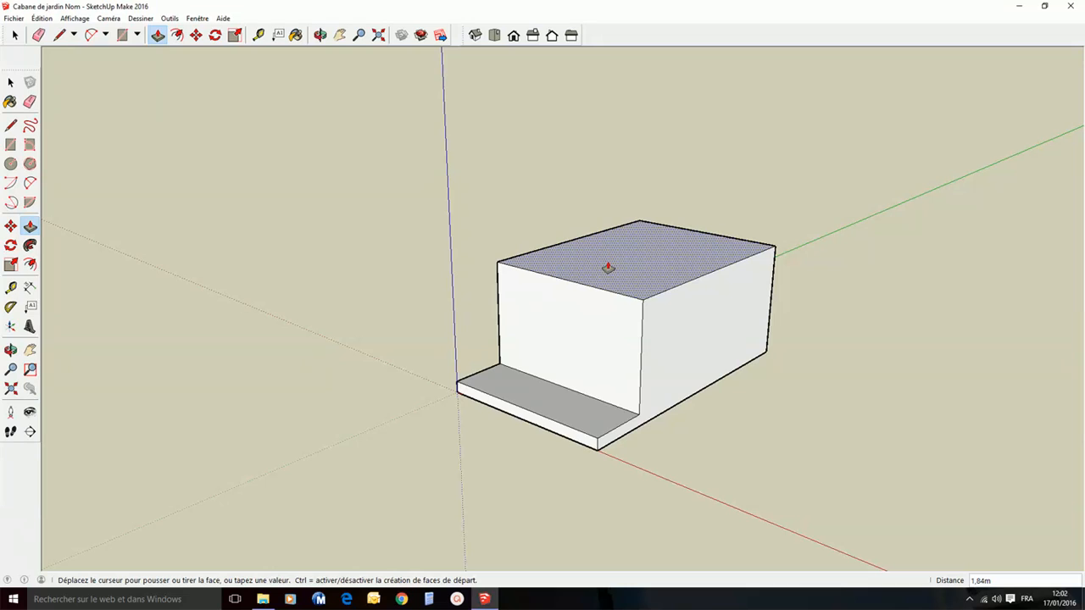
click(608, 267)
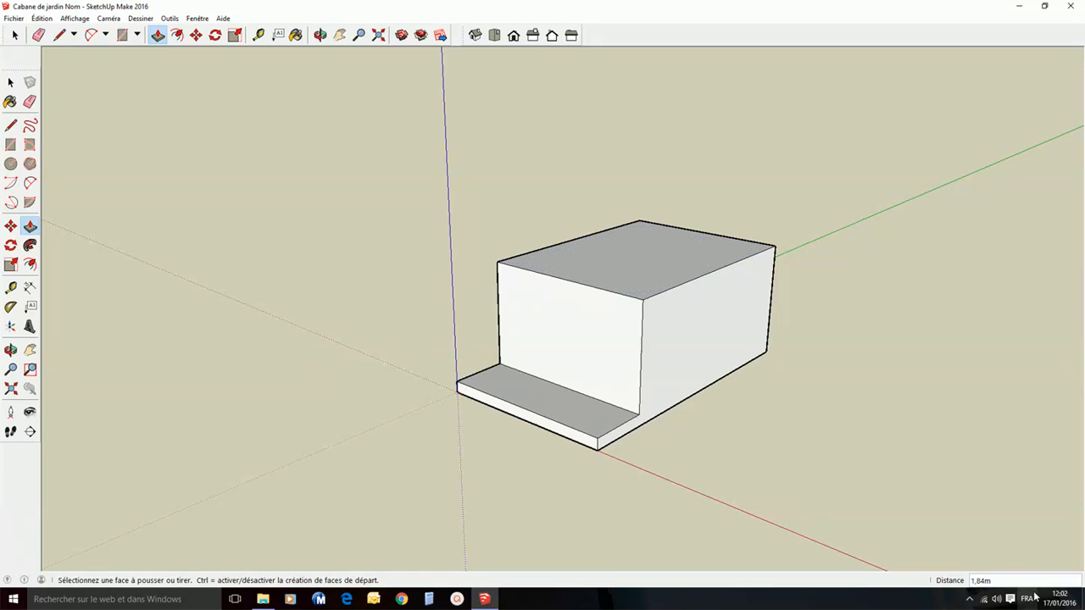
text(2)
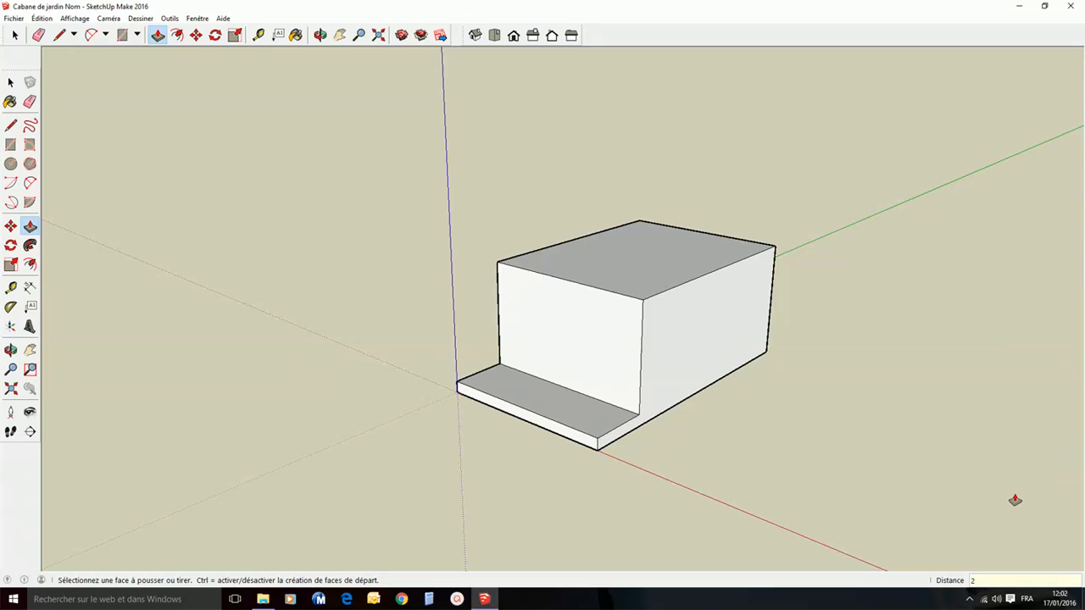
key(Return)
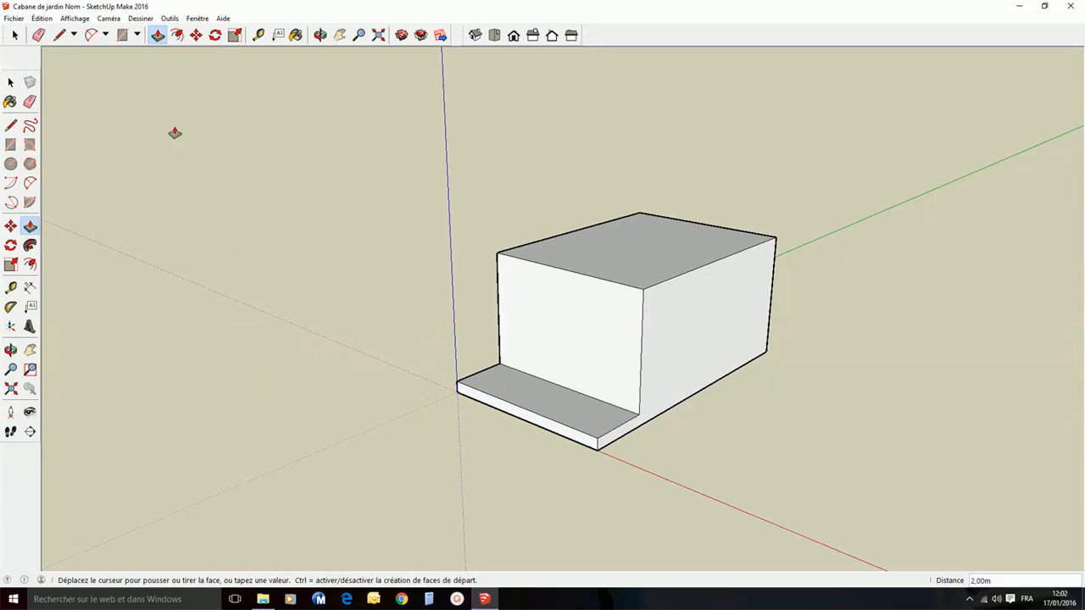
- Draw lines along the wall base on both long sides and the rear face to separate the slab from the cabin walls
click(60, 35)
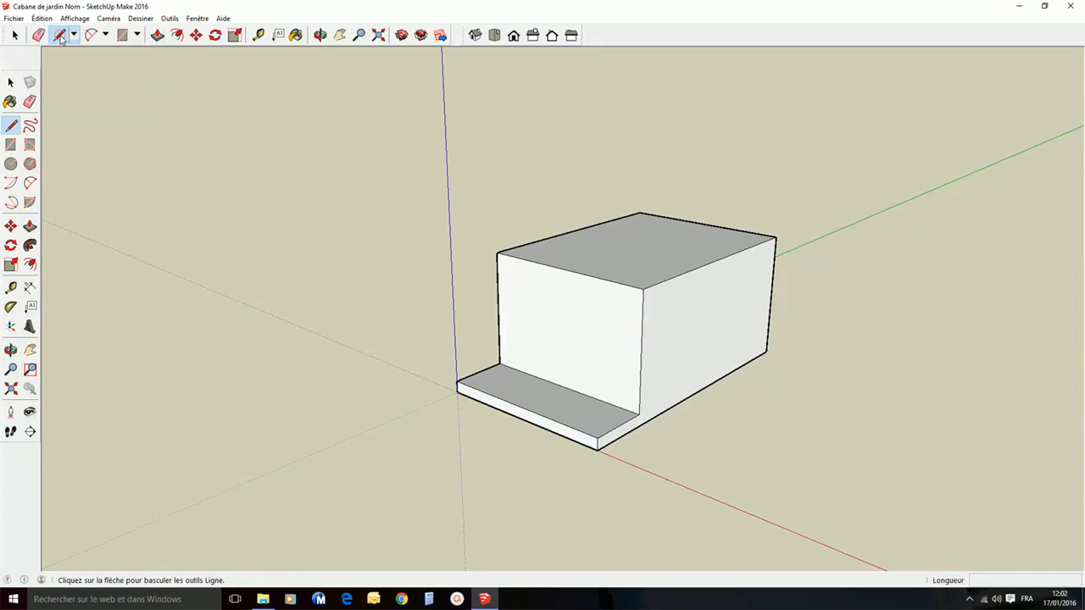
click(641, 415)
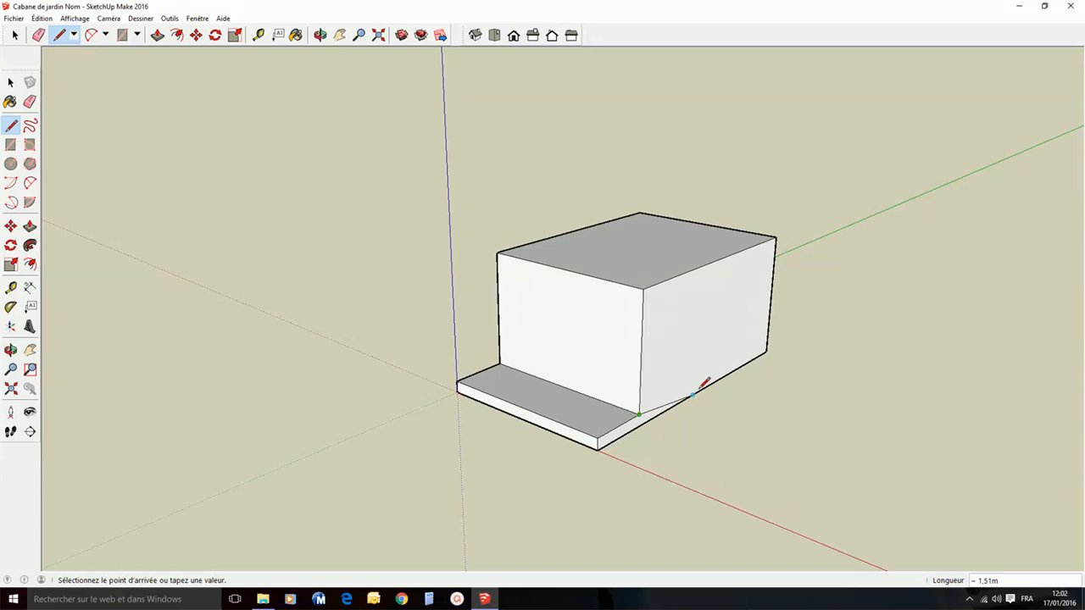
click(767, 343)
middle_drag(846, 329, 283, 259)
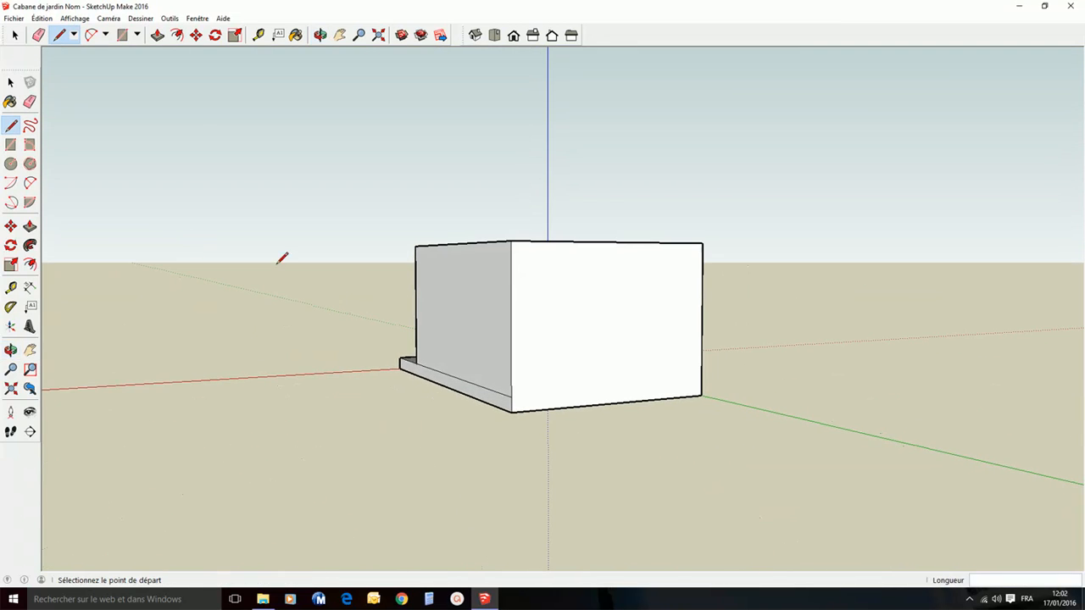
click(512, 396)
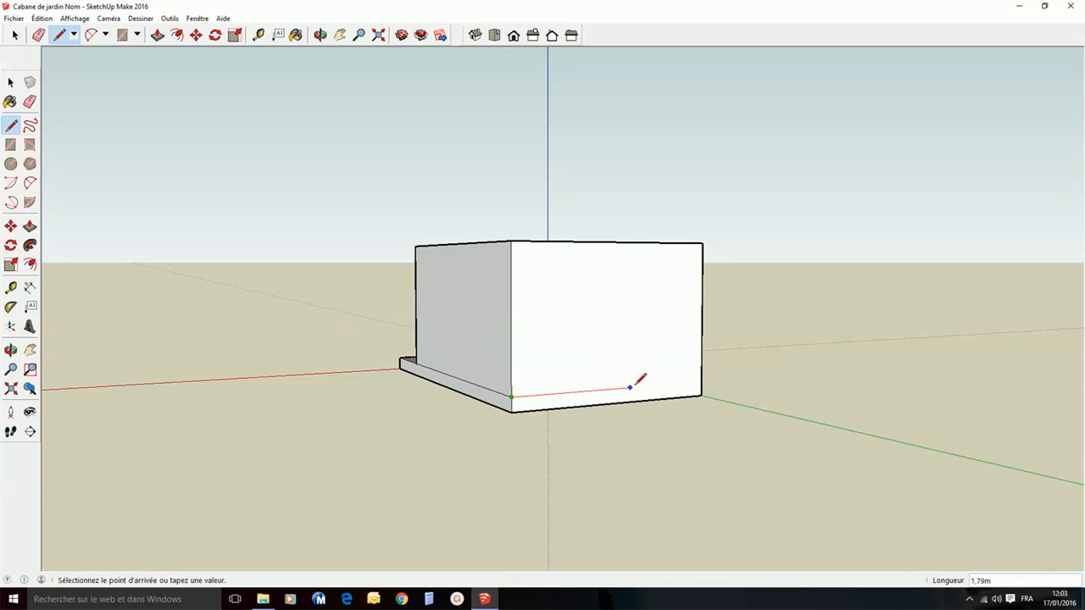
click(702, 382)
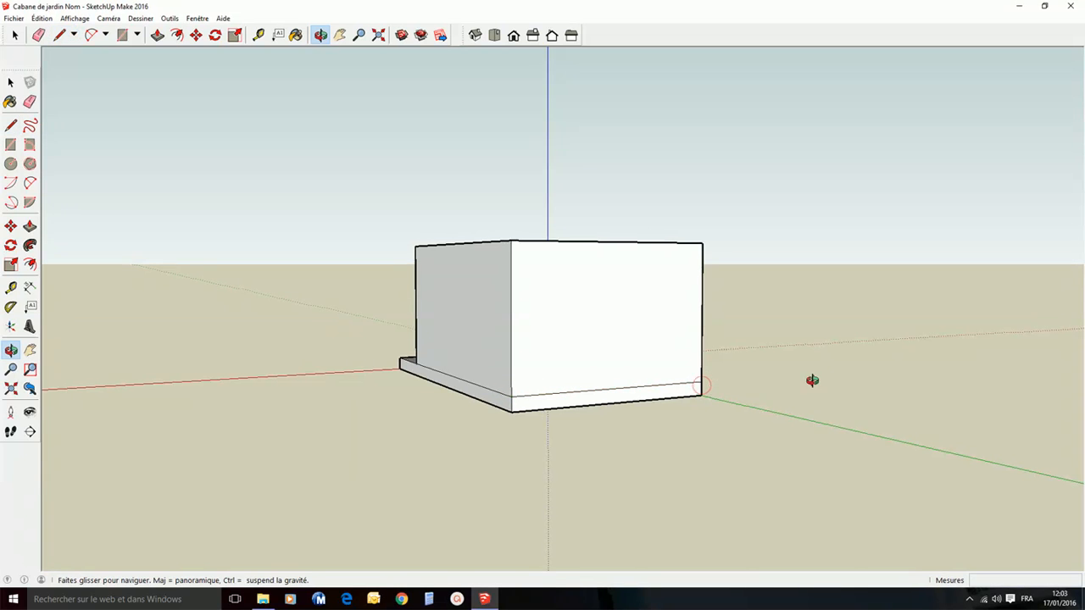
middle_drag(814, 381, 309, 349)
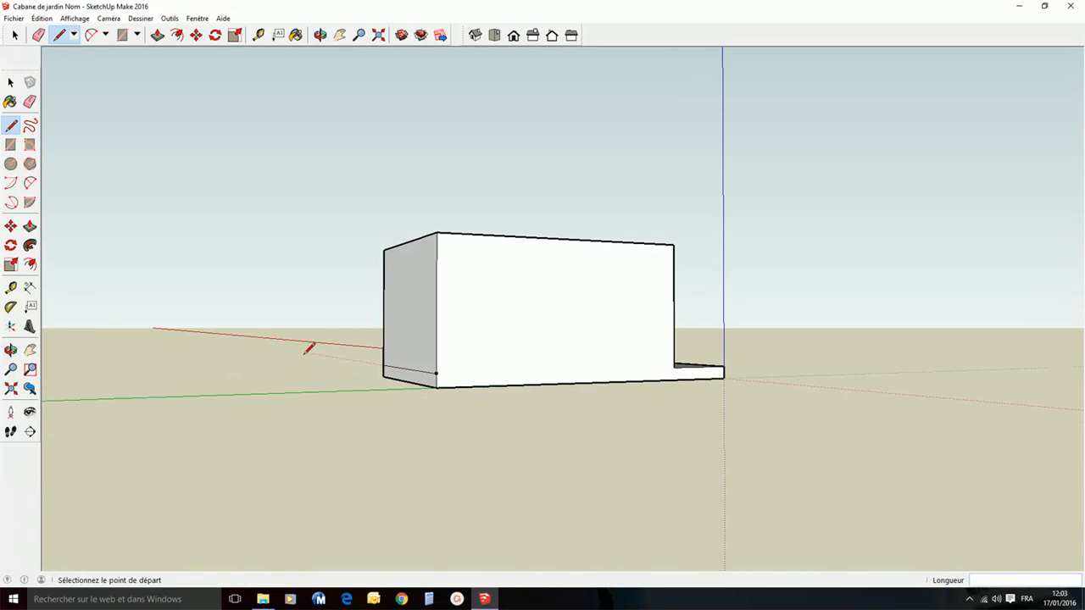
click(436, 373)
click(674, 366)
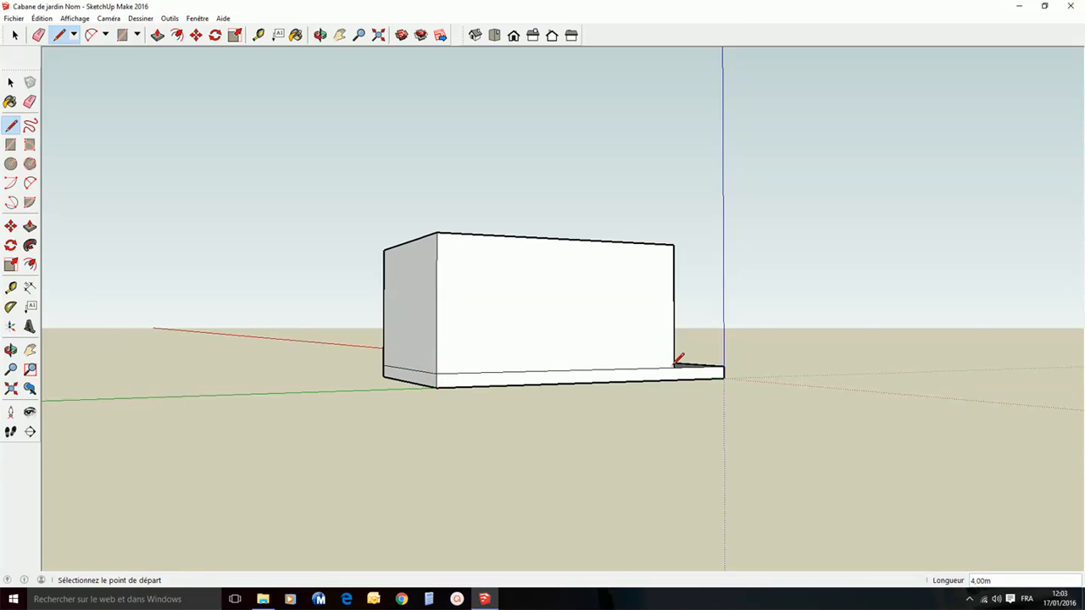
- Draw a centre line across the cabin's upper face, from the midpoint of the front edge to the midpoint of the rear edge
middle_drag(863, 364, 322, 414)
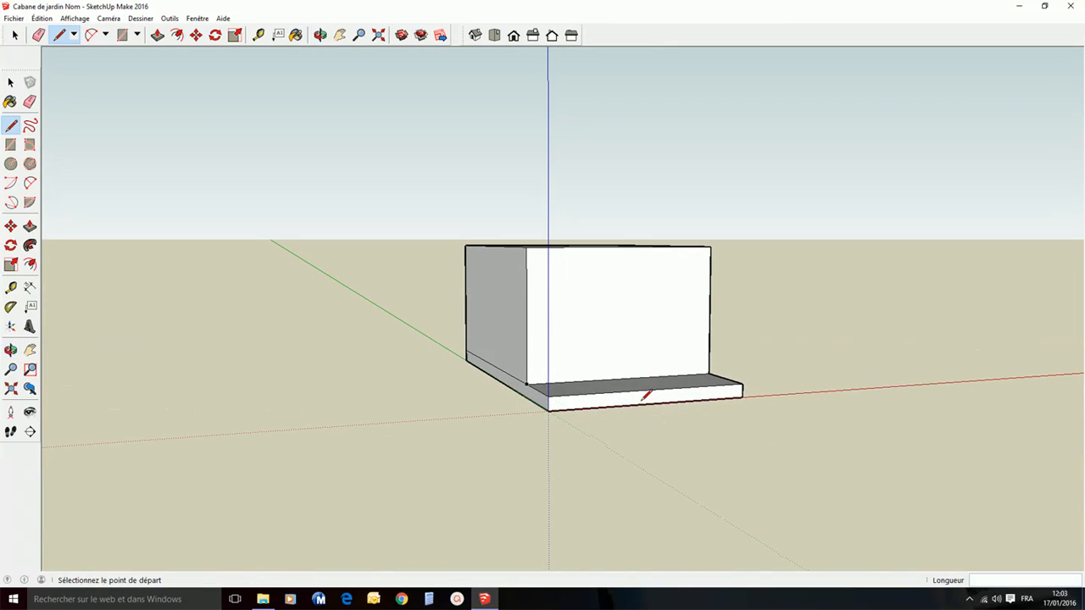
middle_drag(721, 395, 559, 459)
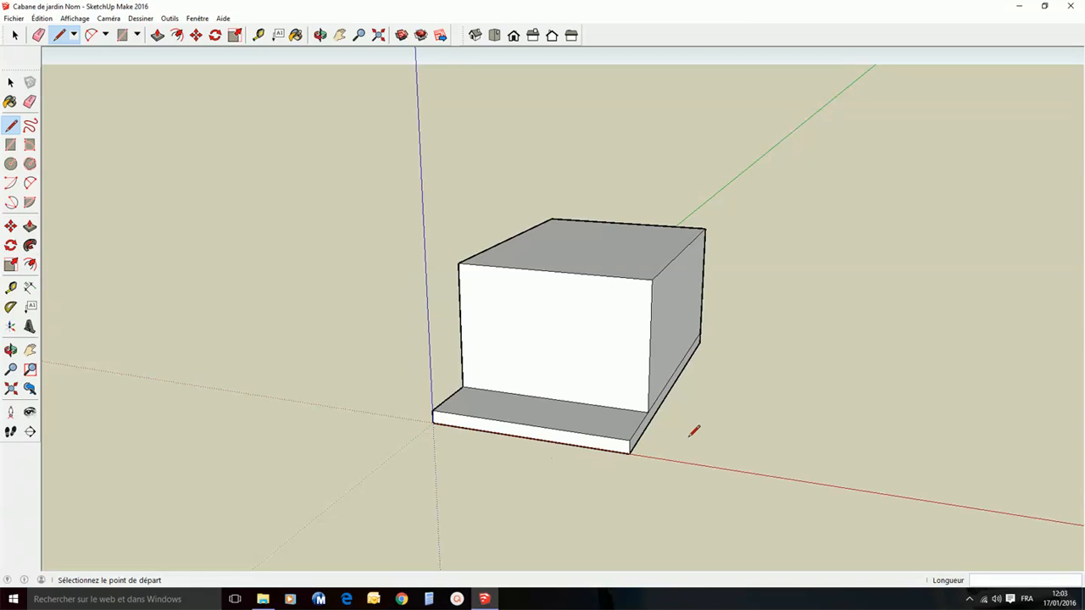
middle_drag(693, 430, 596, 446)
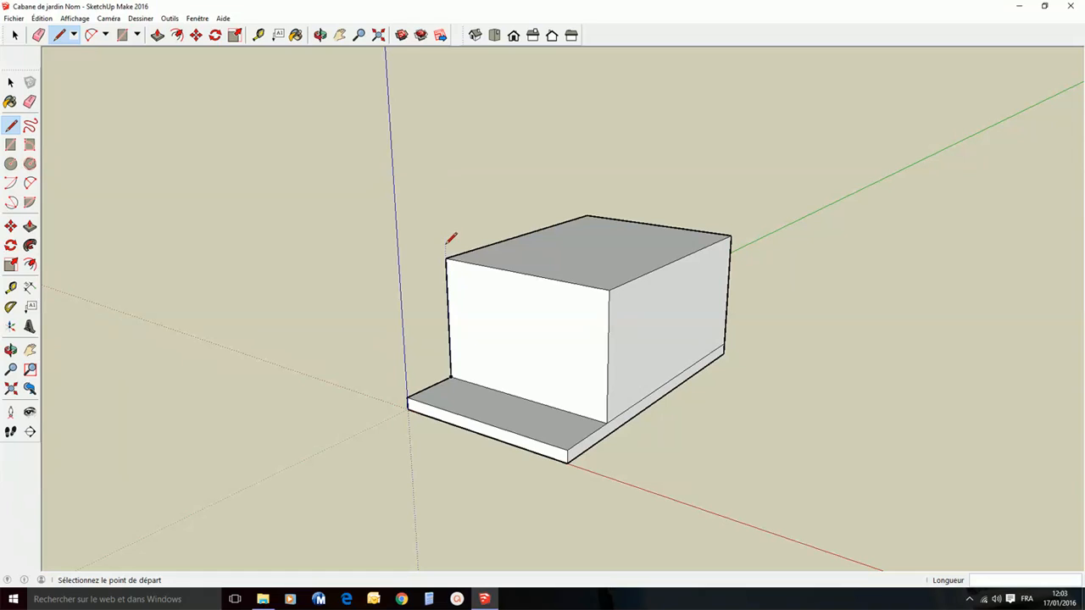
click(522, 273)
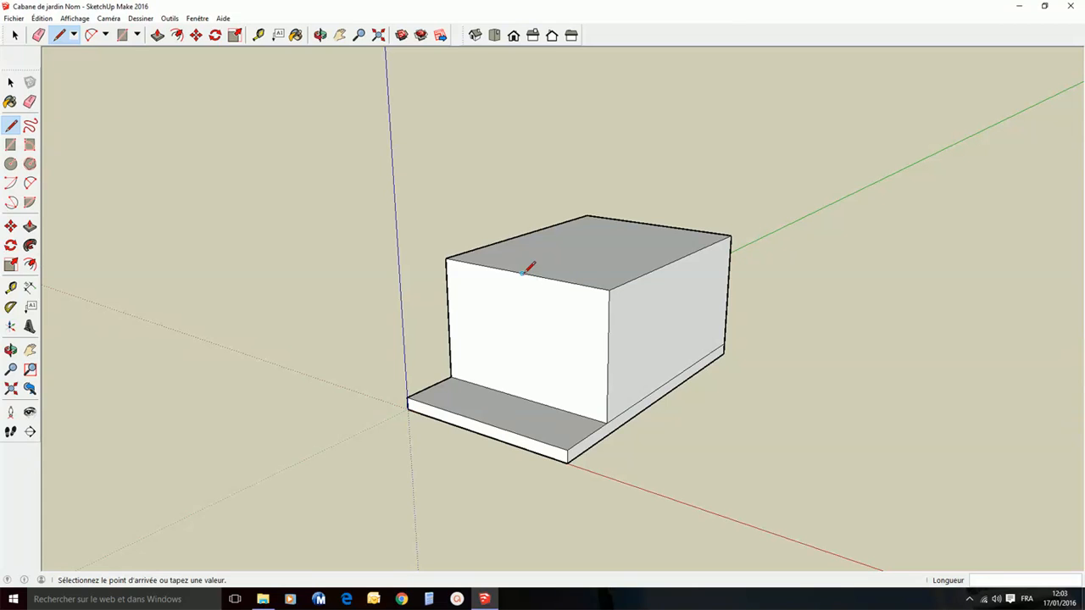
click(659, 223)
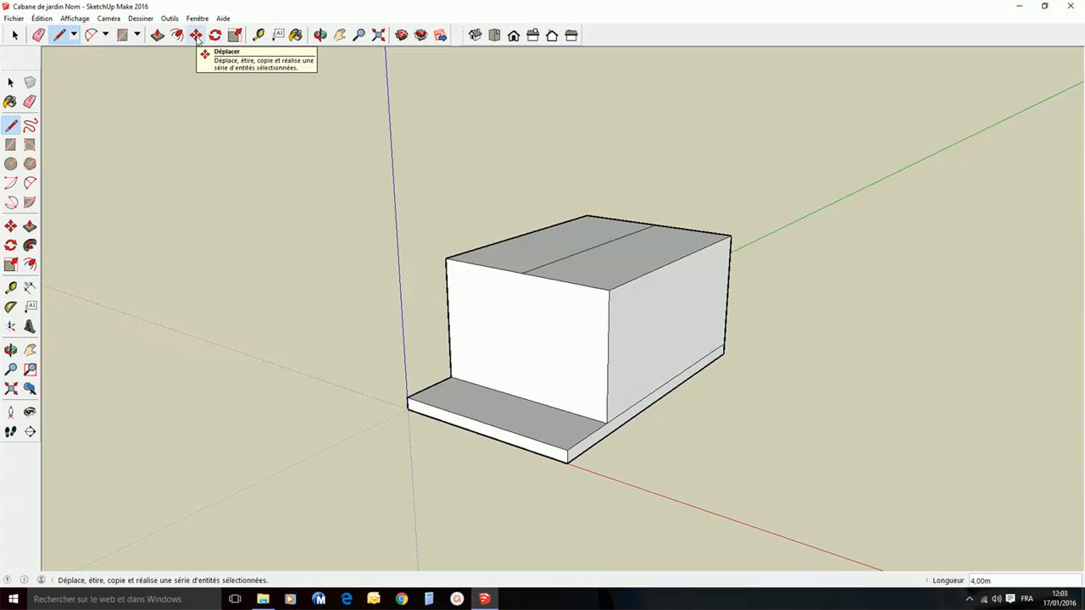
- Move the centre line of the upper face 1 m up along the blue axis to form the roof ridge
click(197, 39)
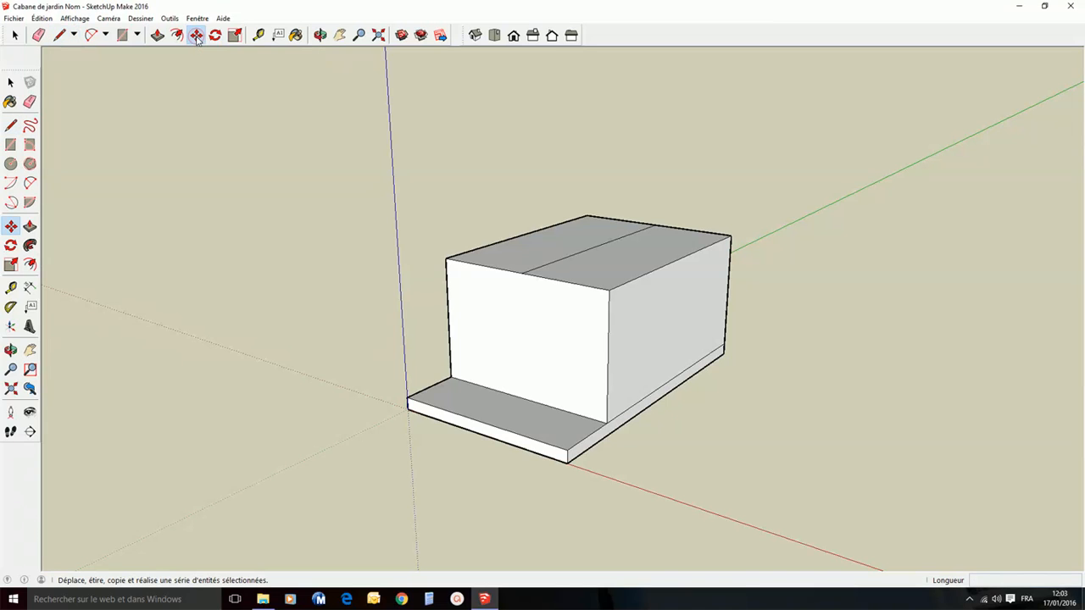
click(570, 255)
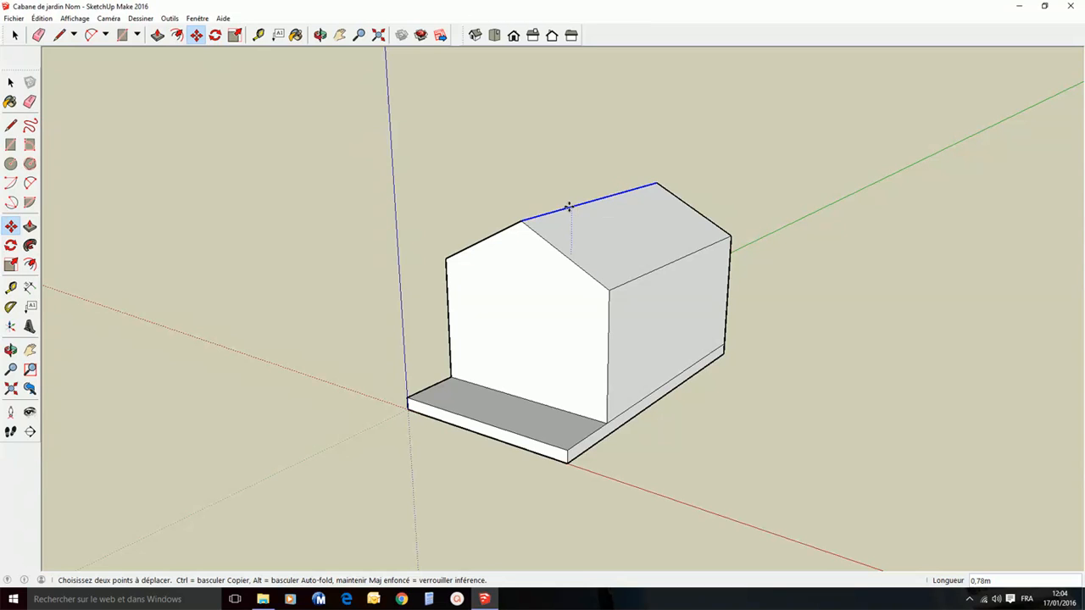
click(569, 207)
text(1)
key(Return)
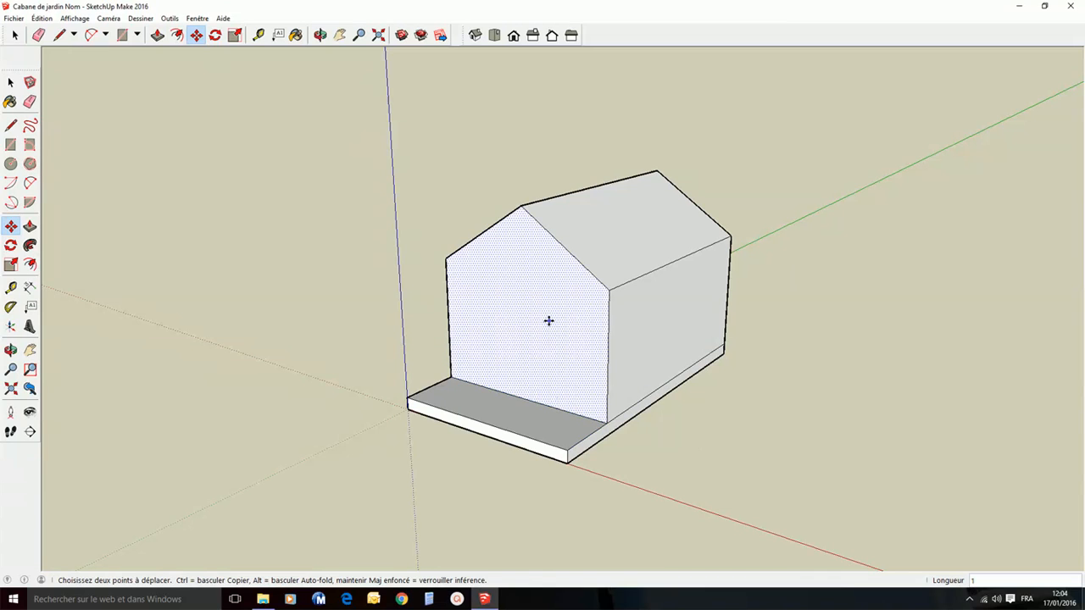
- Thicken both roof slopes outward by 0.10 m with Push/Pull
click(159, 38)
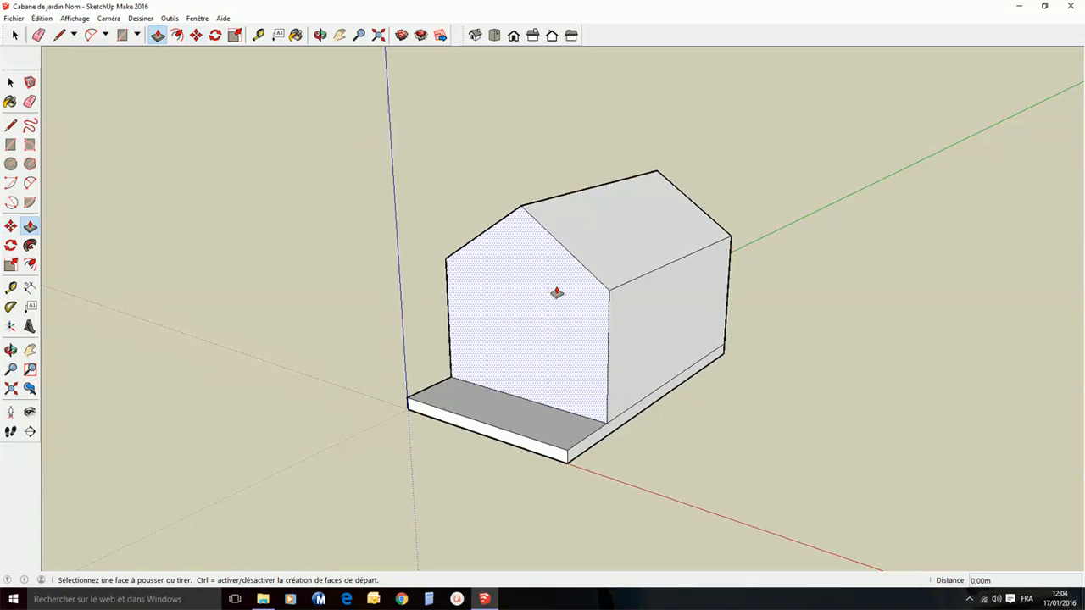
click(593, 253)
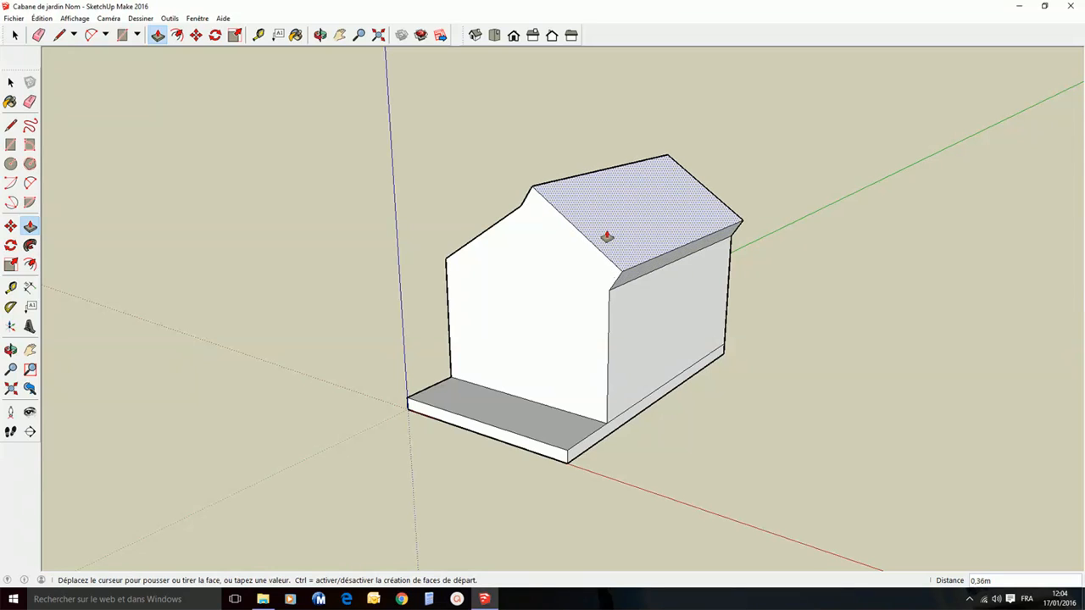
click(607, 237)
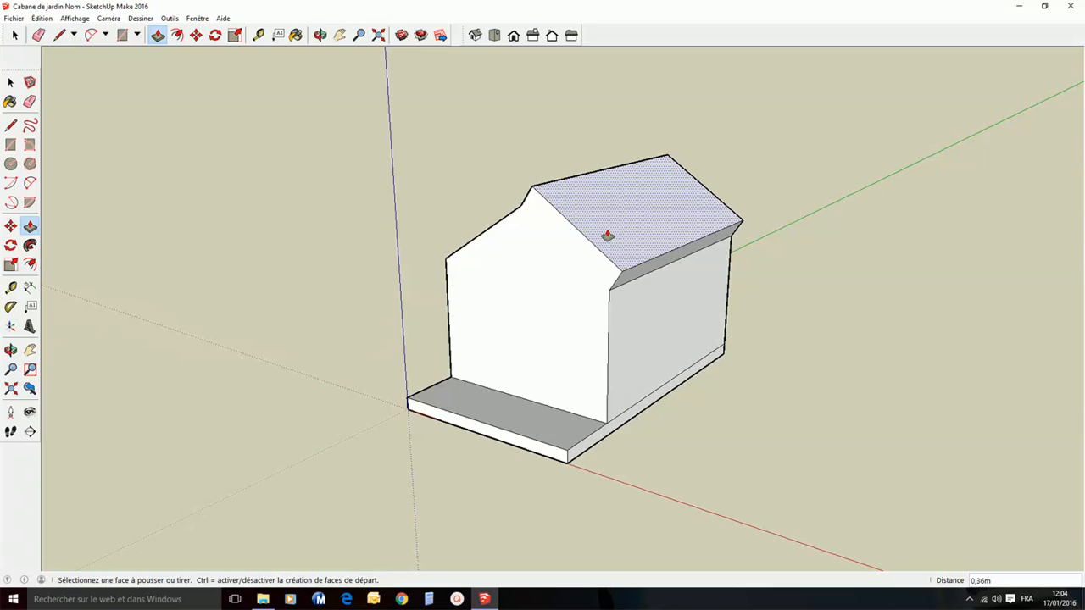
text(0)
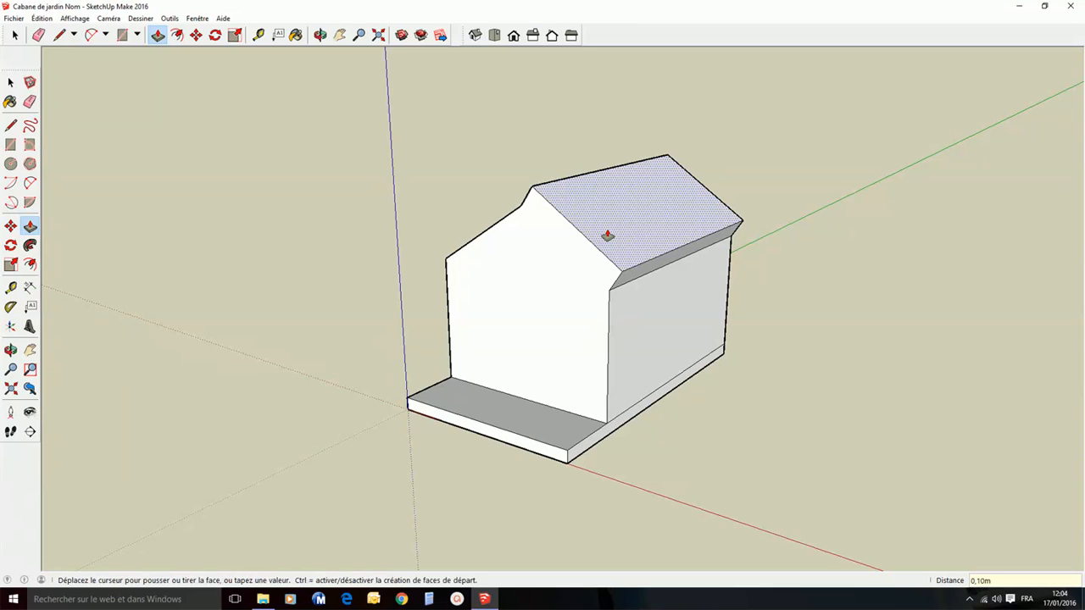
key(Return)
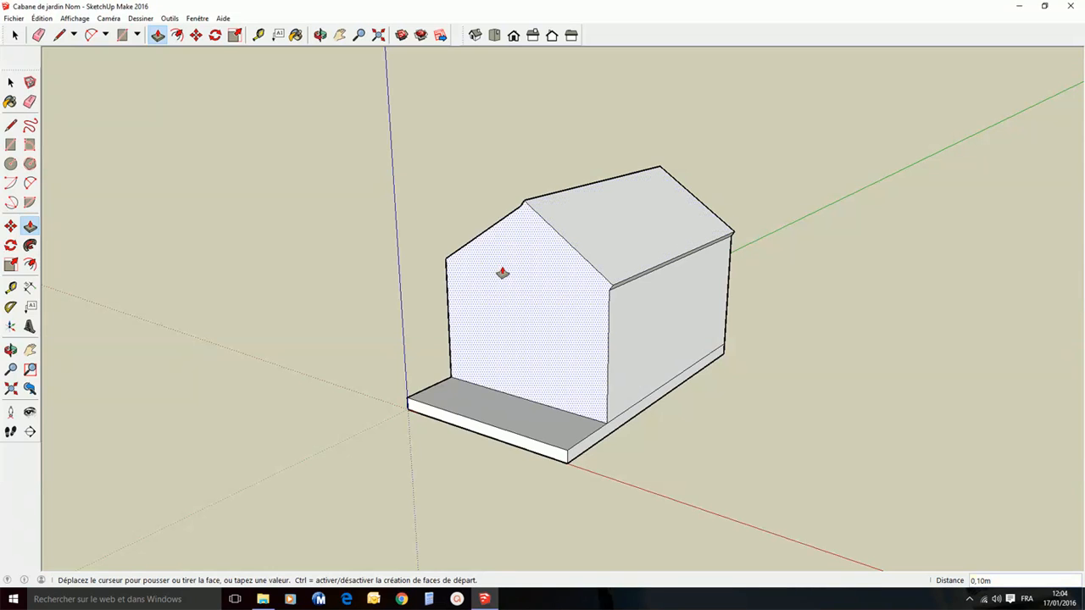
middle_drag(501, 272, 833, 260)
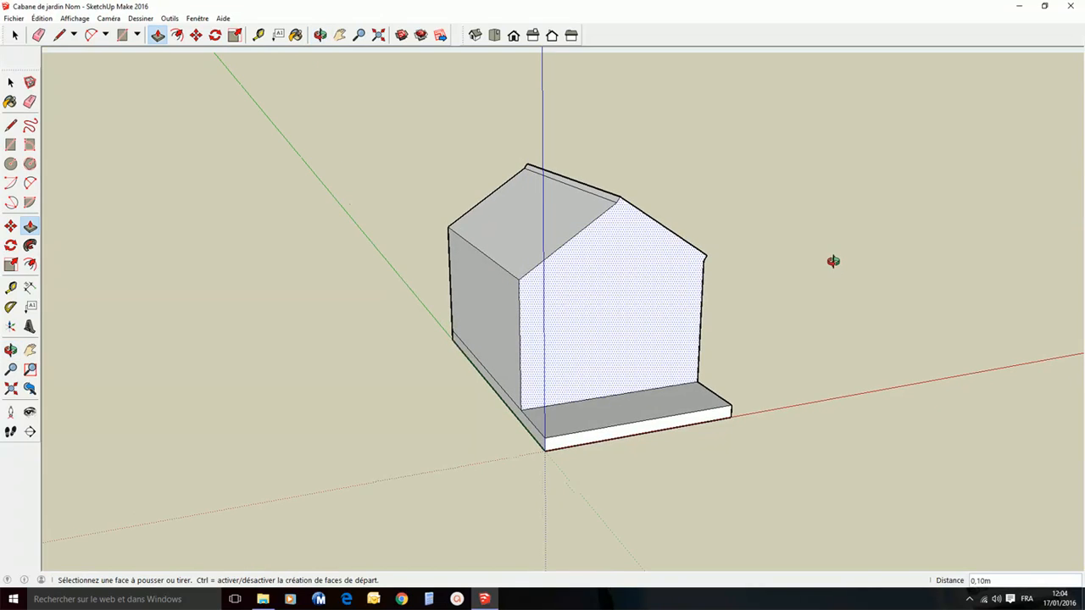
double_click(520, 229)
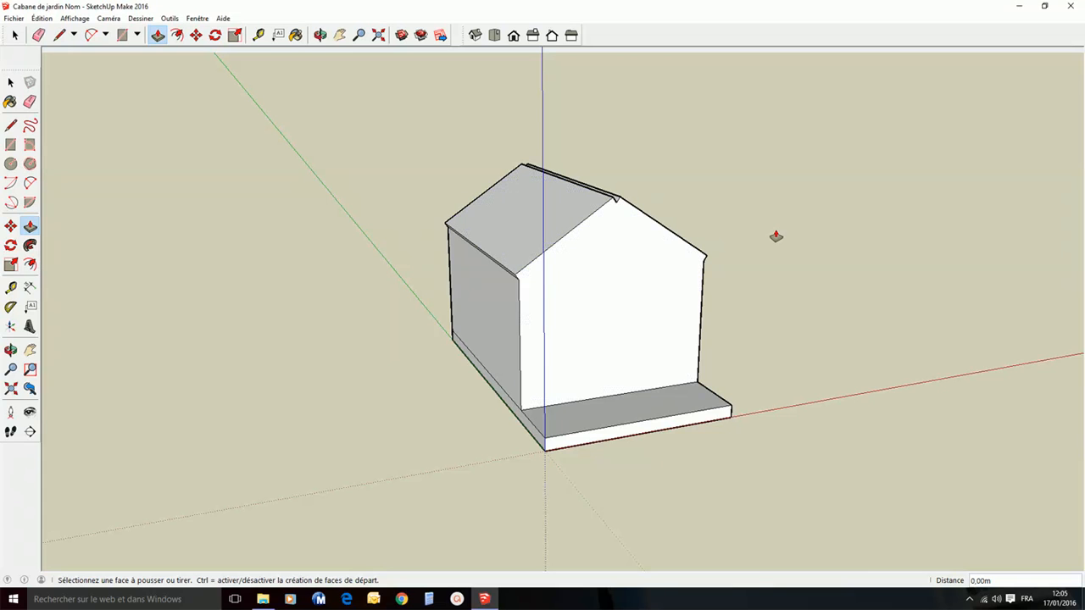
- Draw two lines on the front gable, from each wall's upper corner to the ridge notch, to separate the roof thickness from the wall
middle_drag(801, 244, 549, 221)
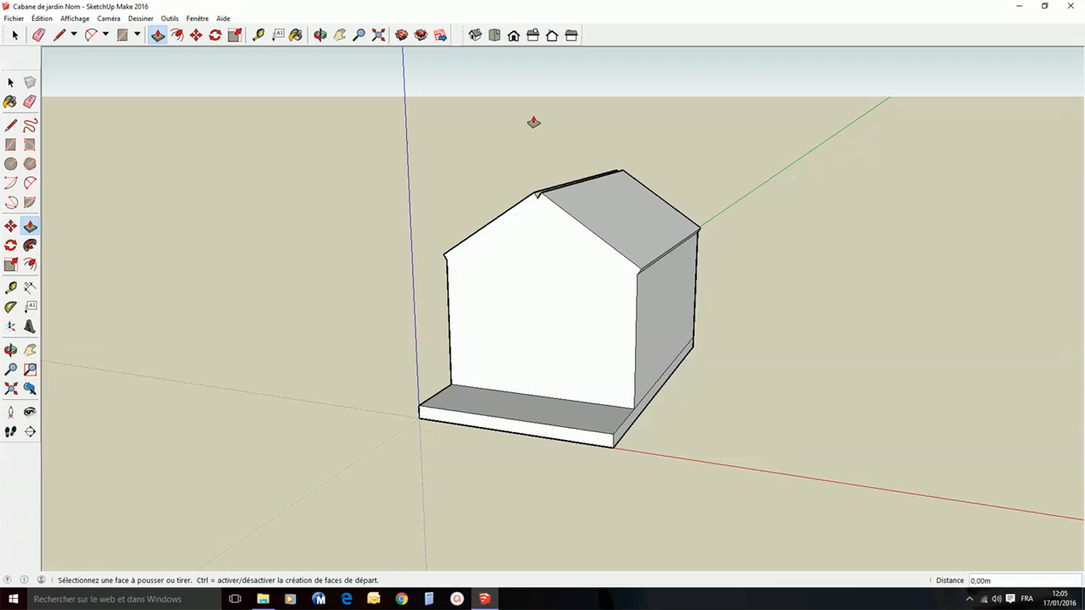
click(65, 37)
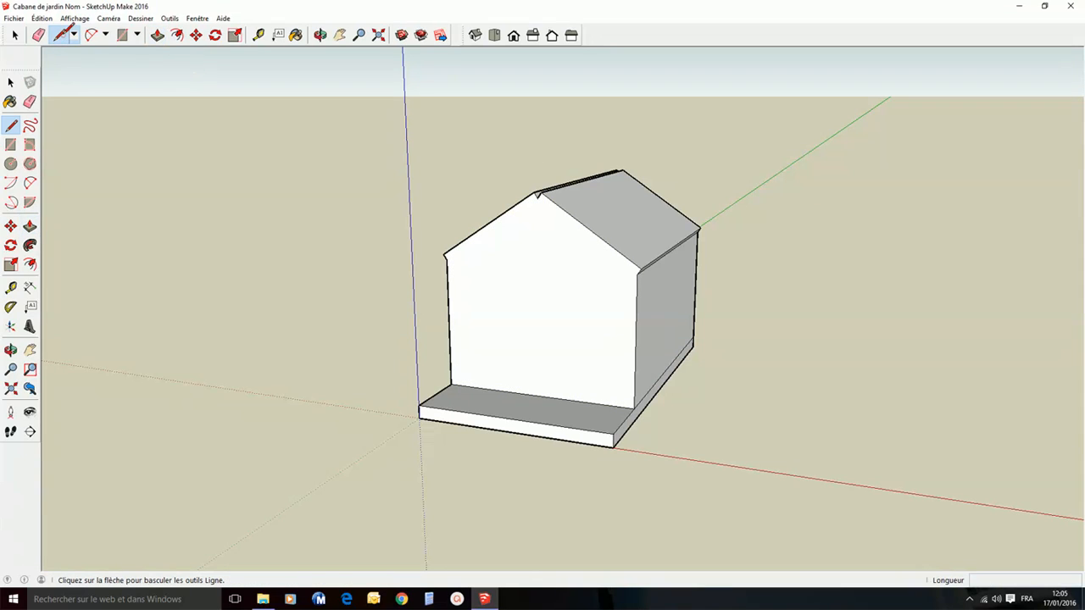
click(447, 255)
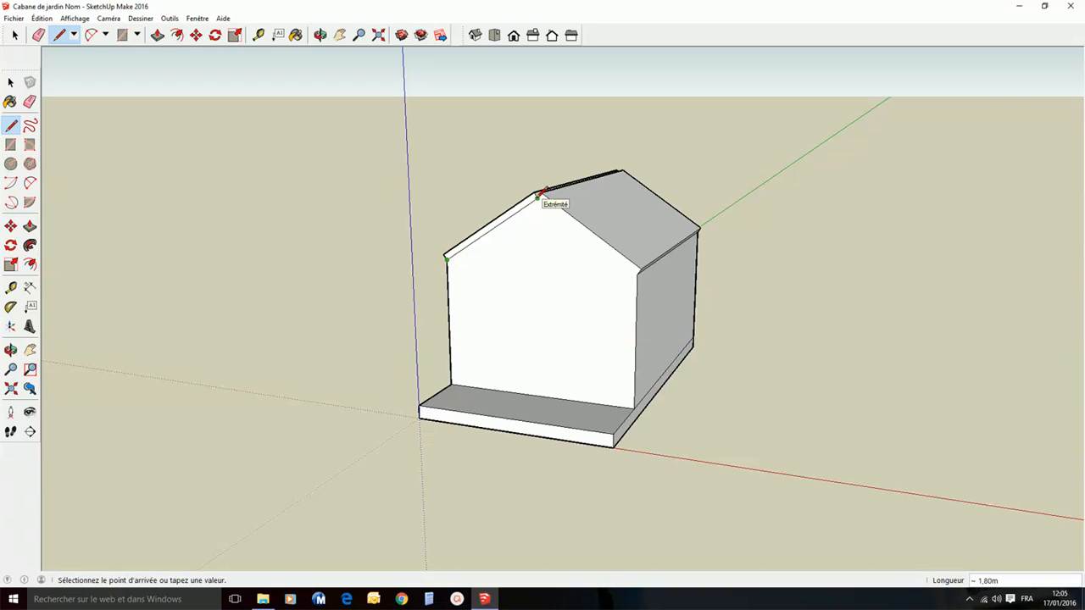
click(537, 194)
click(538, 195)
click(637, 272)
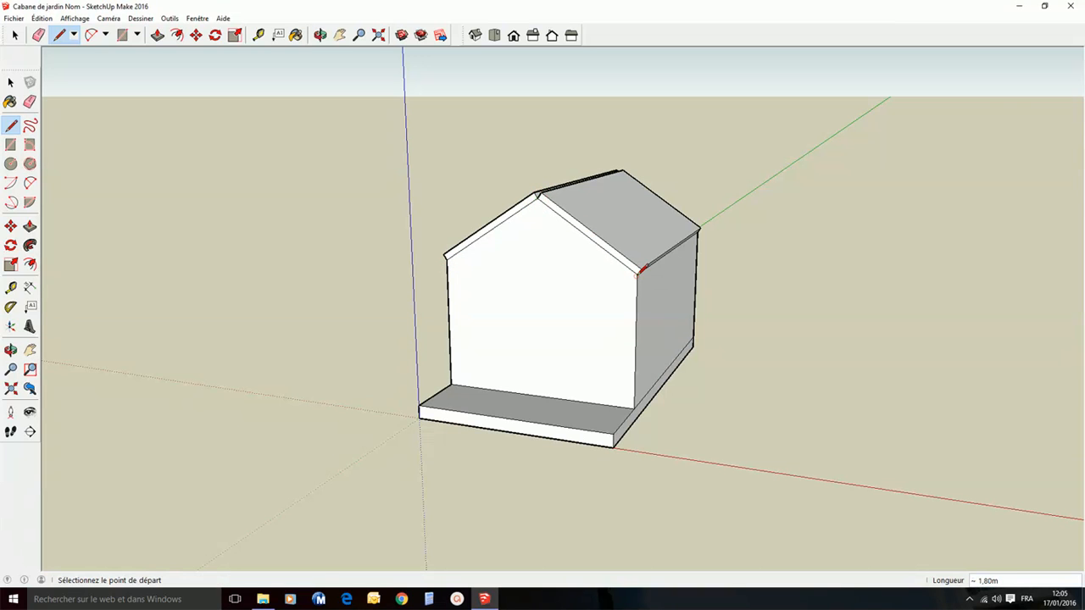
- Draw the same two separating lines on the rear gable, from each wall's upper corner to the ridge notch
middle_drag(878, 271, 453, 267)
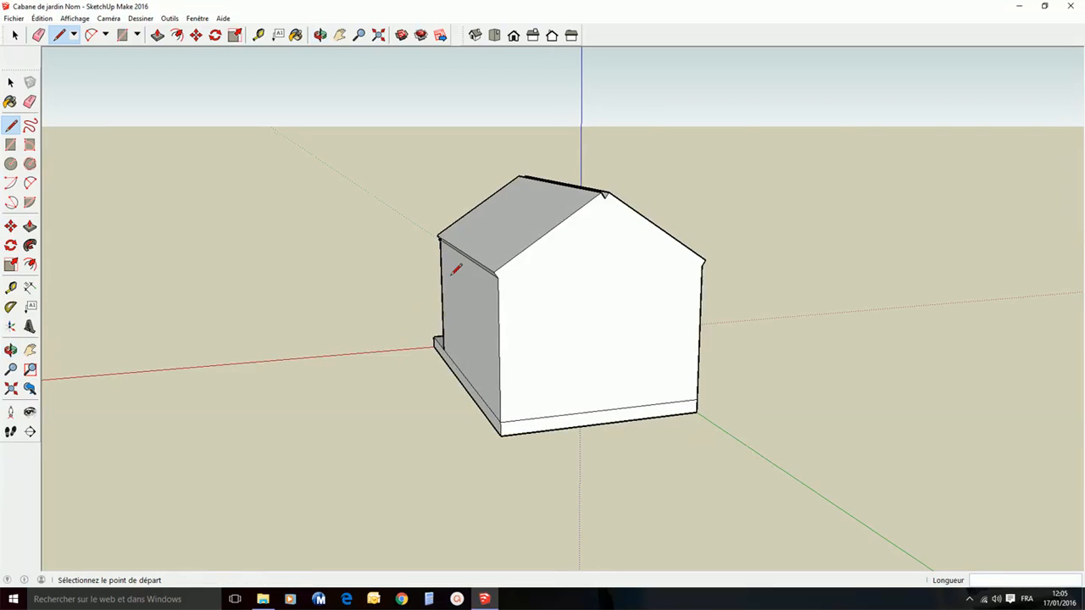
click(499, 276)
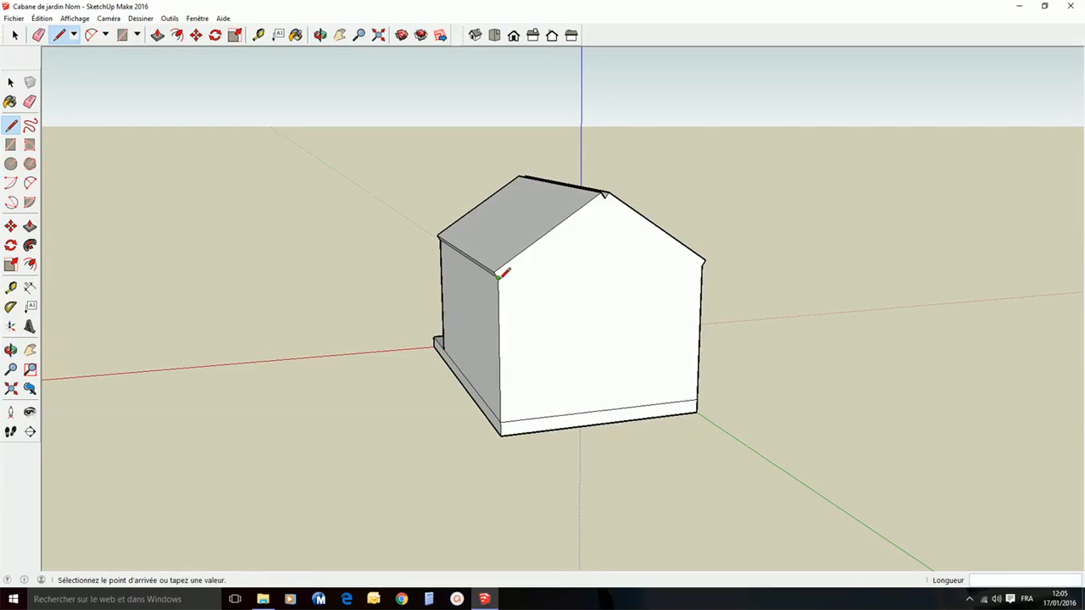
click(605, 195)
click(606, 195)
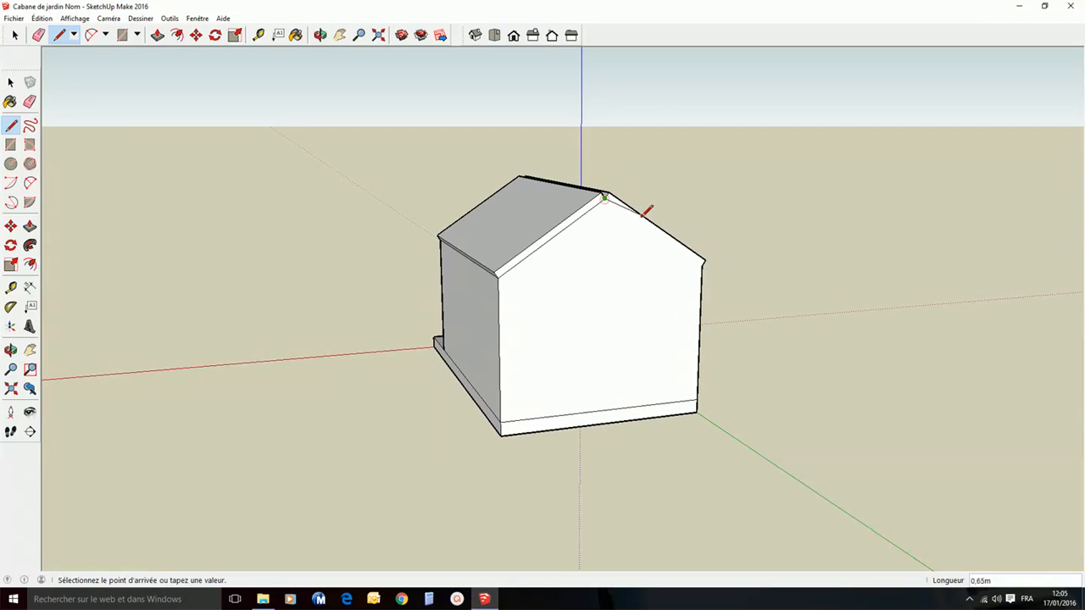
click(702, 264)
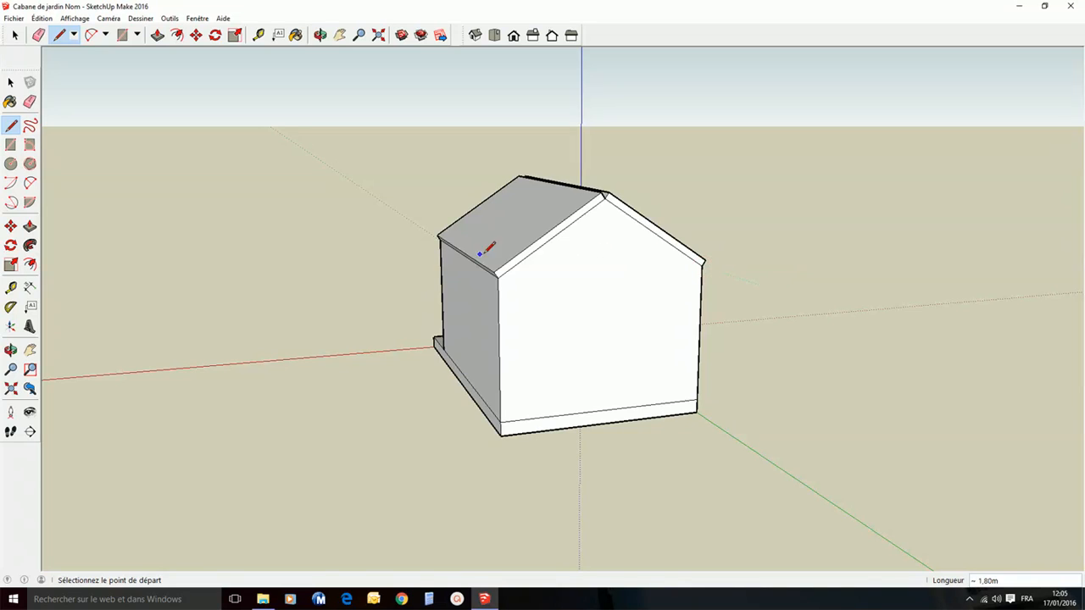
- Extend the lower edge faces of both roof slopes outward by 0.2 m with Push/Pull to form the eaves
middle_drag(489, 245, 969, 220)
mouse_move(405, 345)
middle_down()
mouse_move(598, 346)
mouse_move(610, 382)
mouse_move(582, 445)
middle_up()
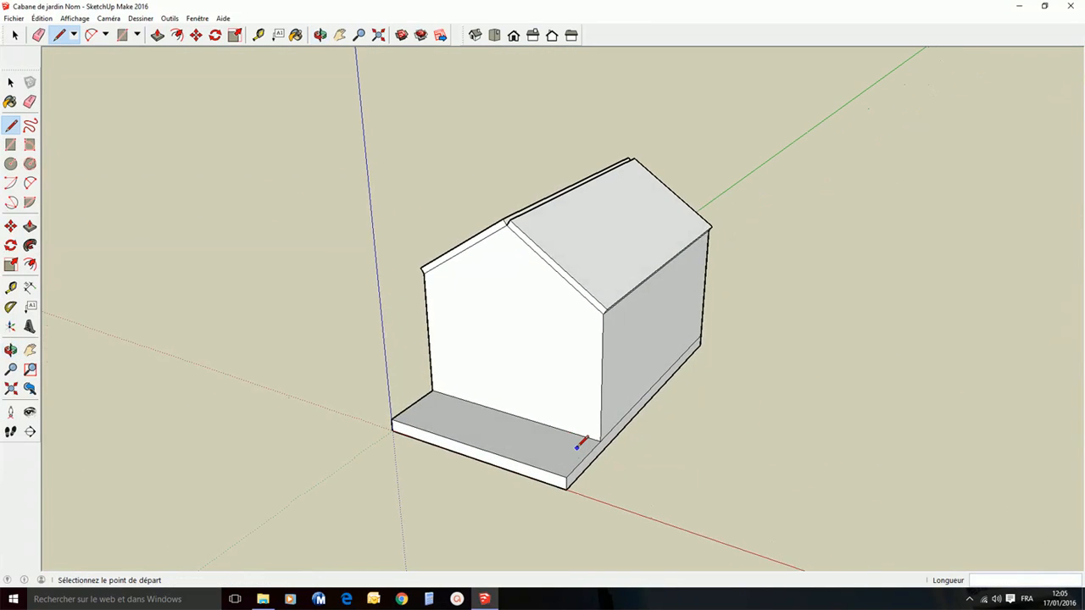
click(156, 35)
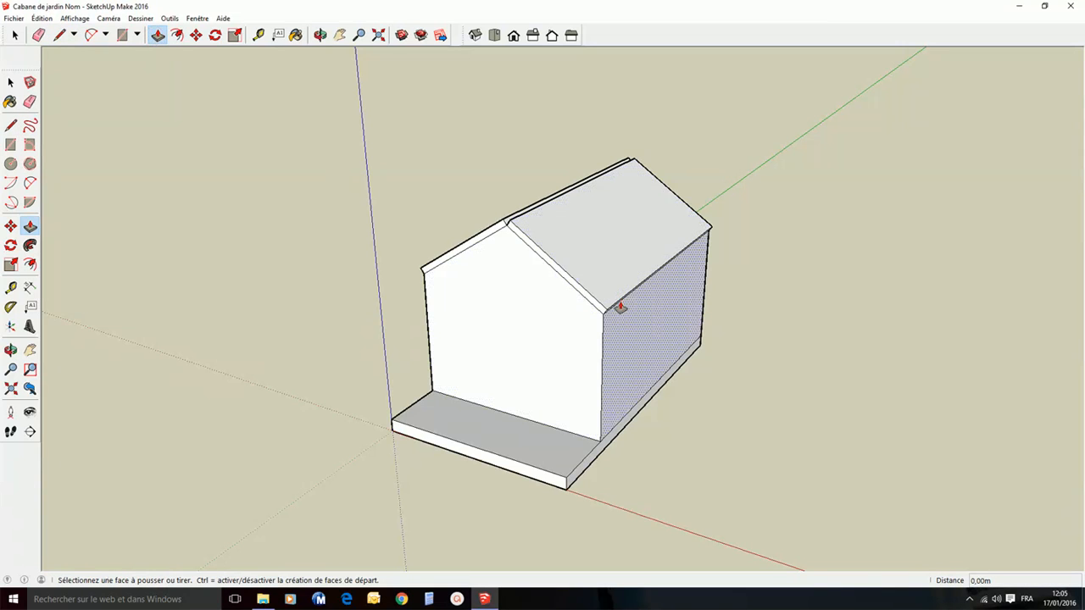
scroll(619, 307, up, 5)
middle_drag(613, 307, 582, 211)
click(585, 207)
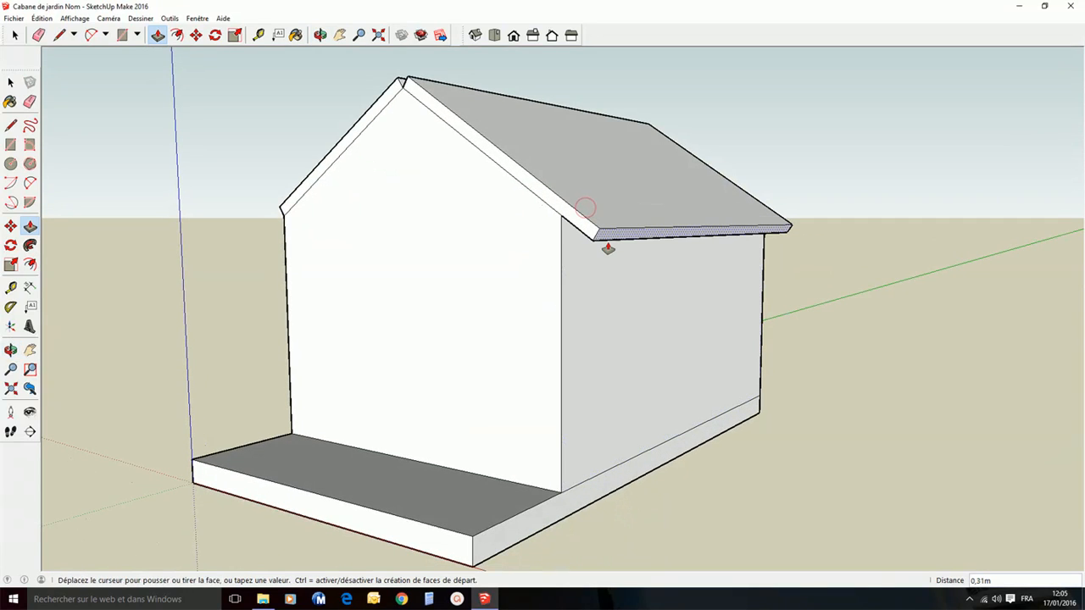
click(608, 248)
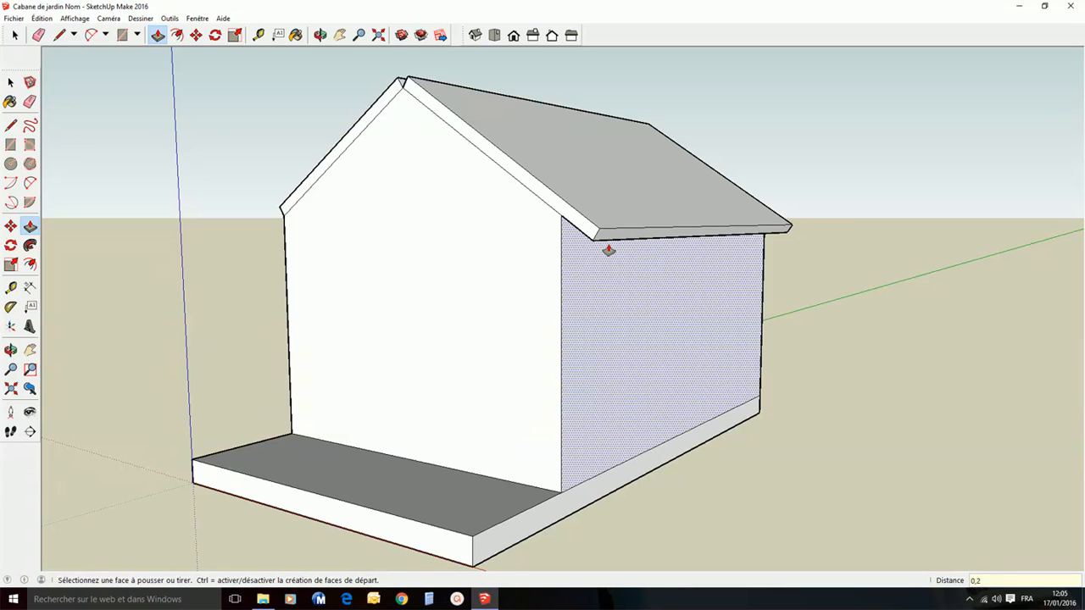
key(Return)
middle_drag(126, 284, 531, 257)
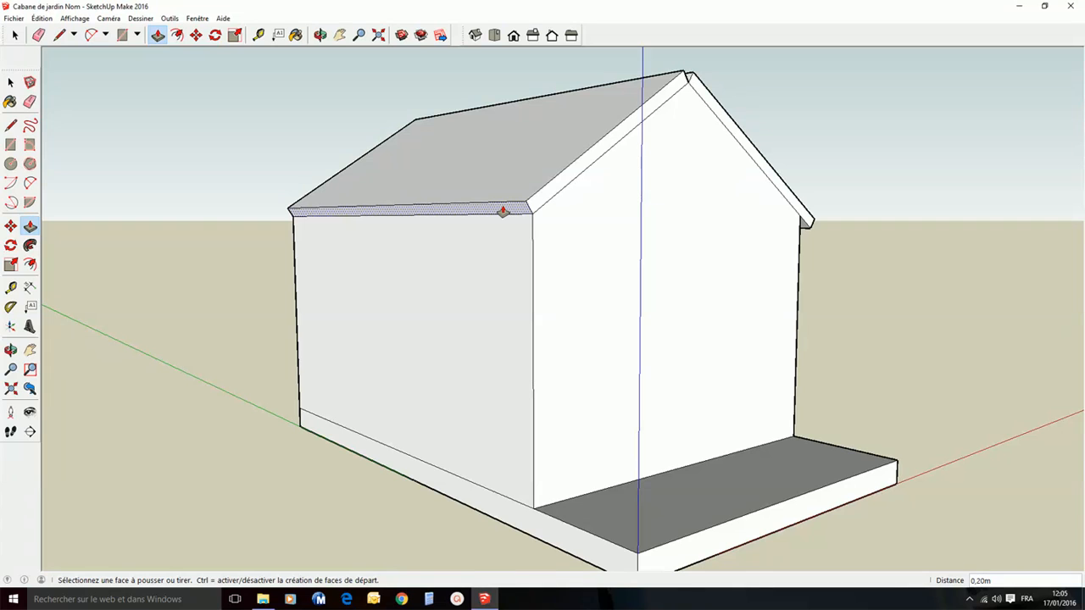
double_click(502, 211)
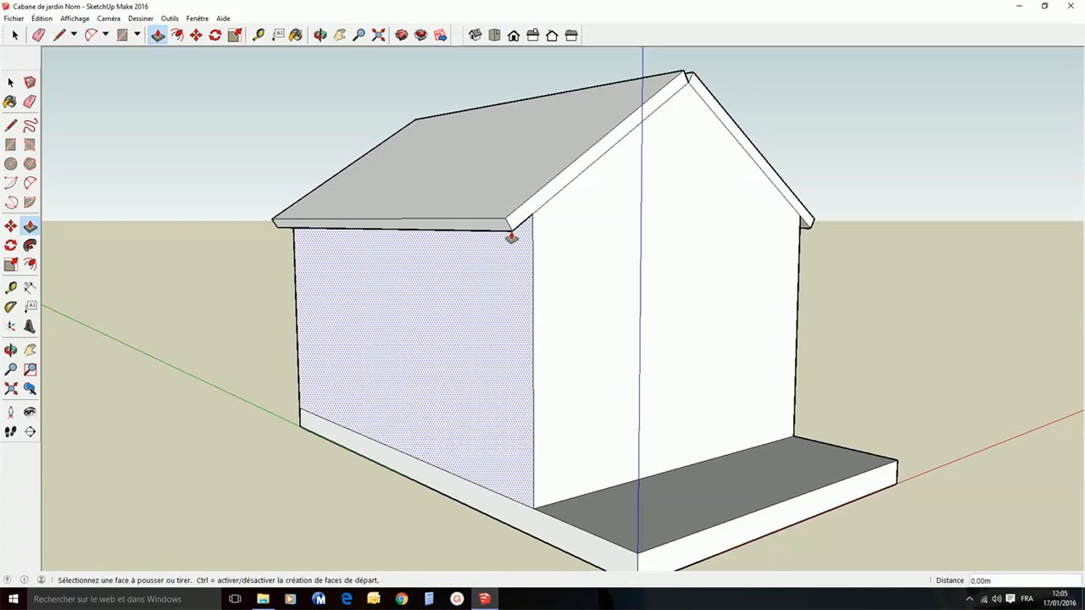
- Extend the front ends of both roof slopes forward by 1 m with Push/Pull, up to the slab's front edge
middle_drag(492, 296, 31, 368)
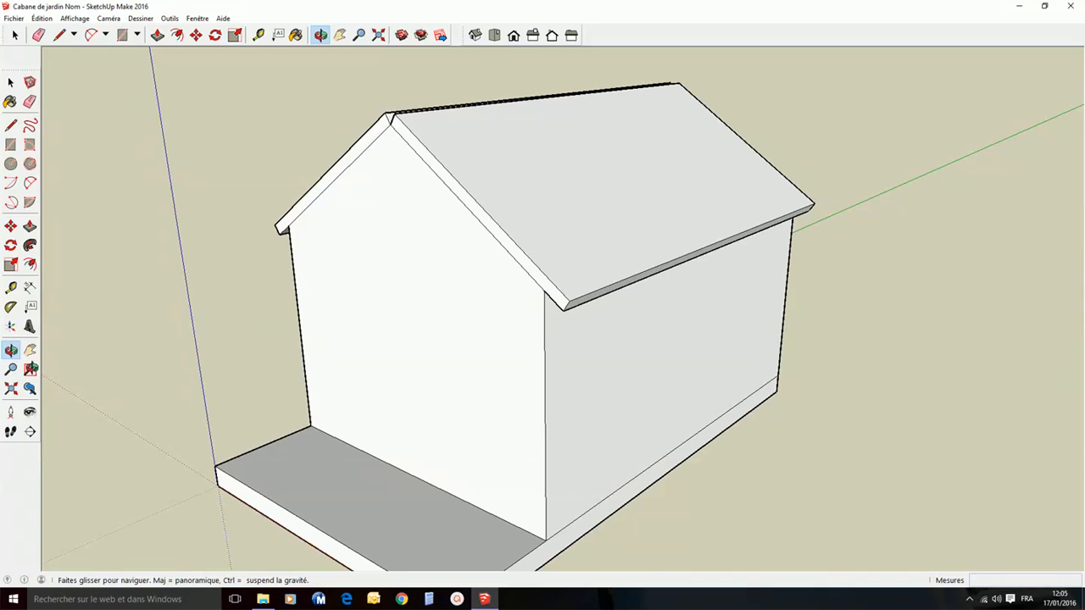
key(p)
scroll(353, 368, down, 1)
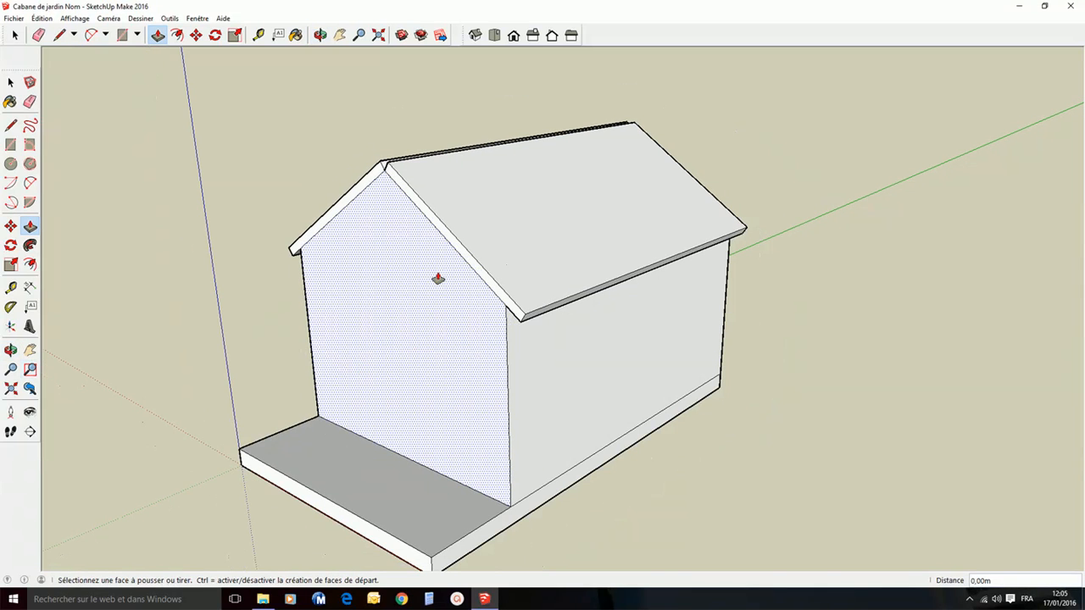
click(457, 252)
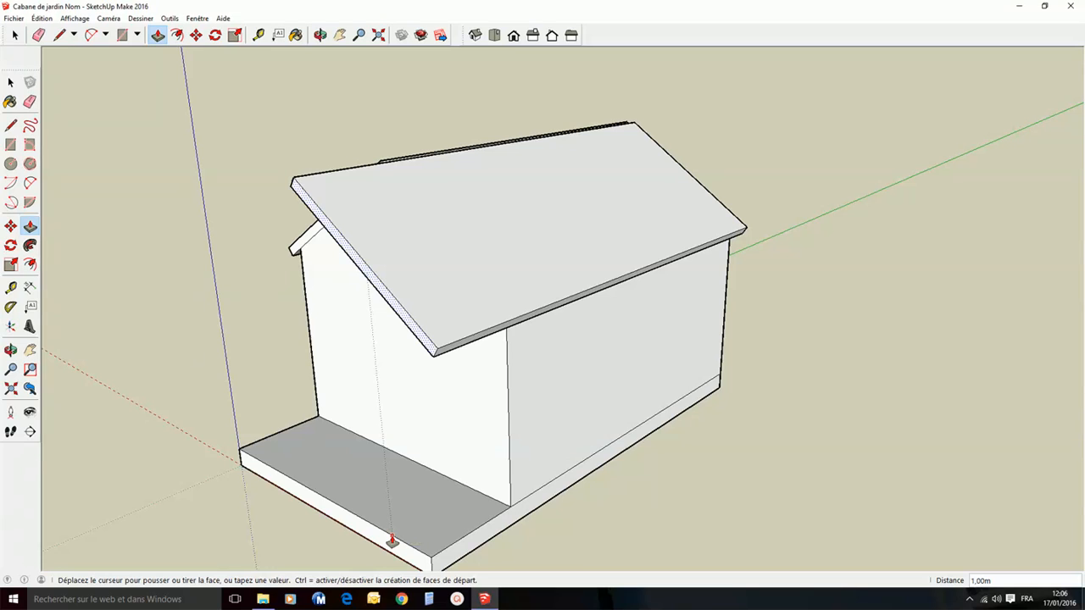
click(392, 541)
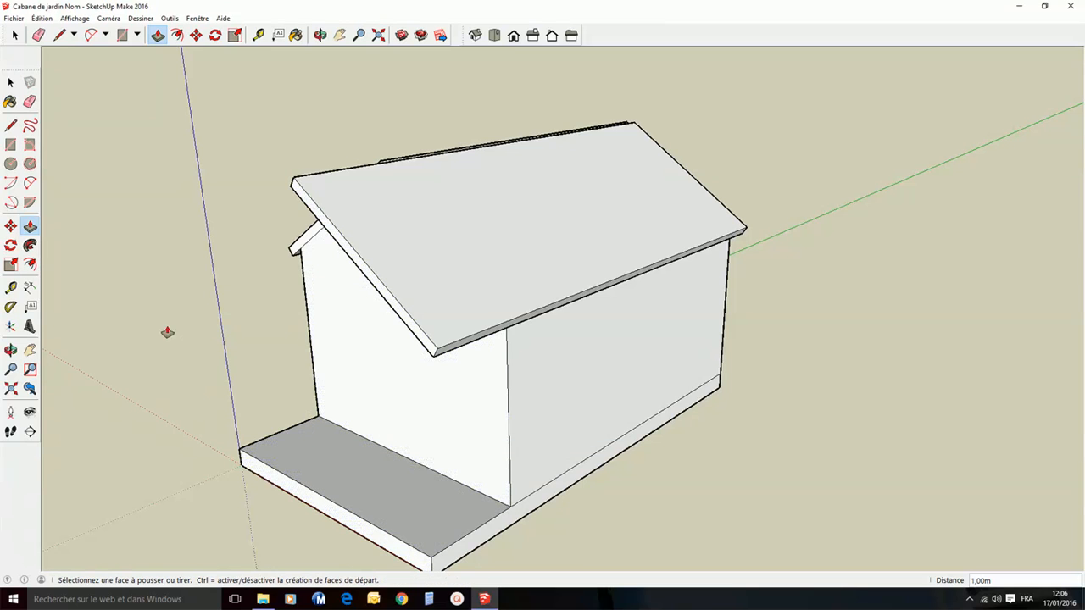
middle_drag(119, 303, 360, 281)
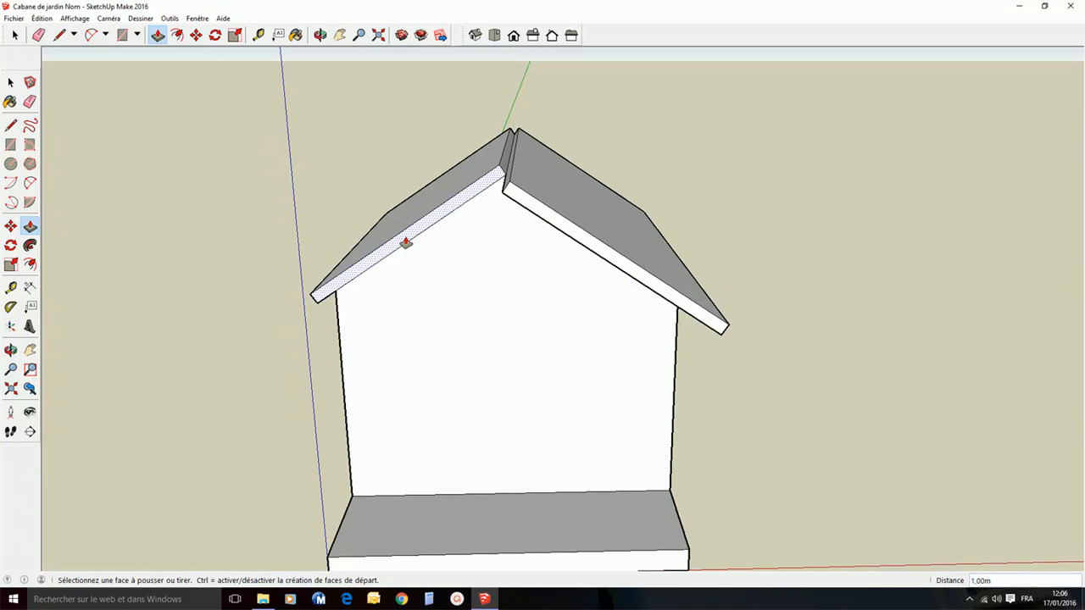
double_click(406, 244)
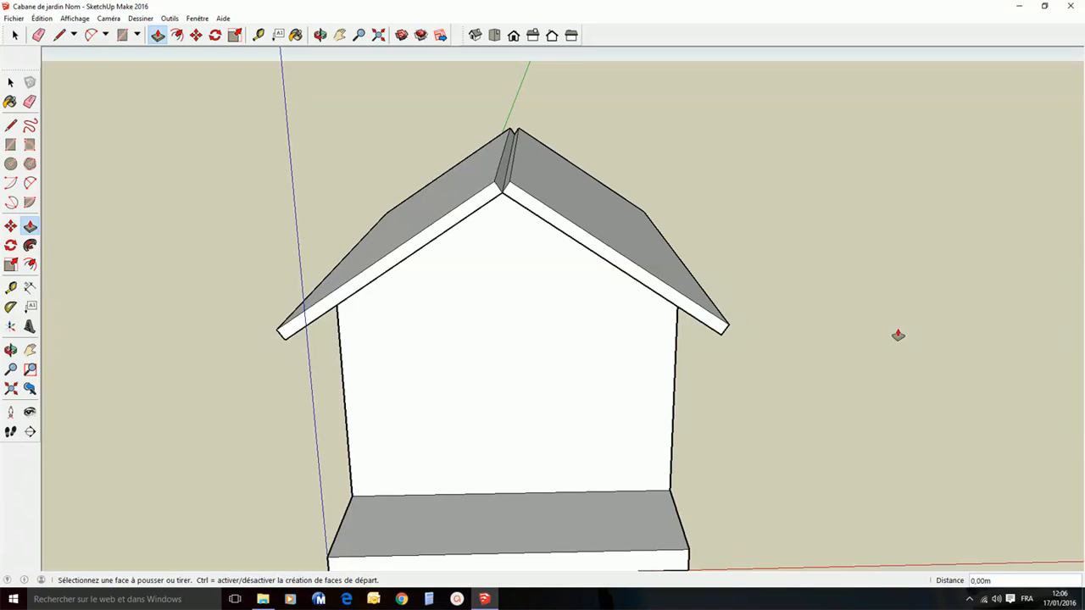
- Draw a two-point arc between the upper corners of the front ridge notch, bulging about 0.04 m up along the blue axis
middle_drag(898, 335, 700, 242)
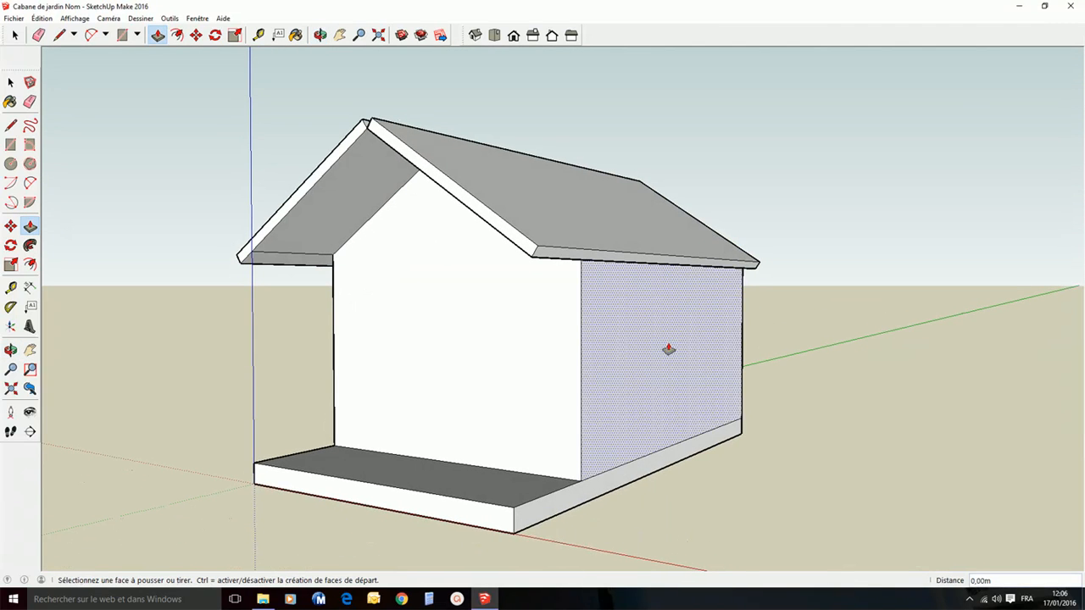
scroll(645, 376, down, 3)
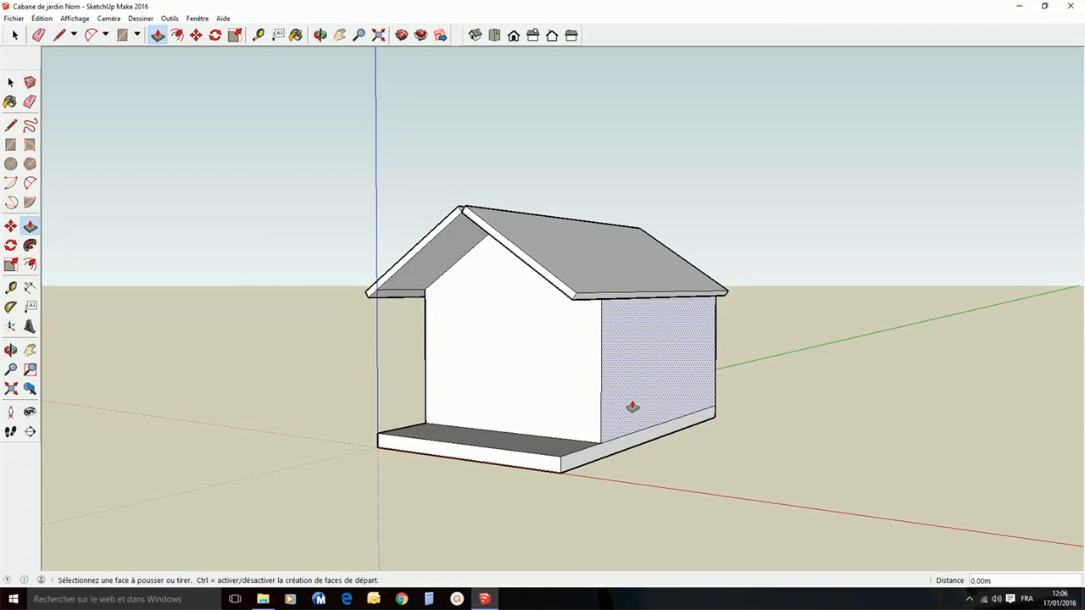
middle_drag(633, 404, 636, 453)
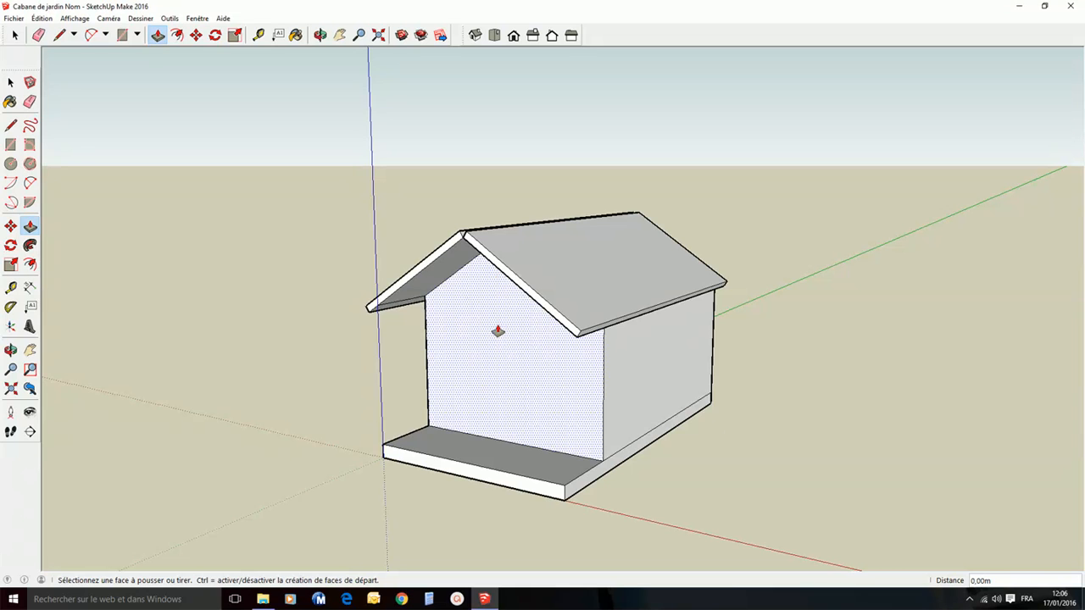
middle_drag(492, 338, 672, 297)
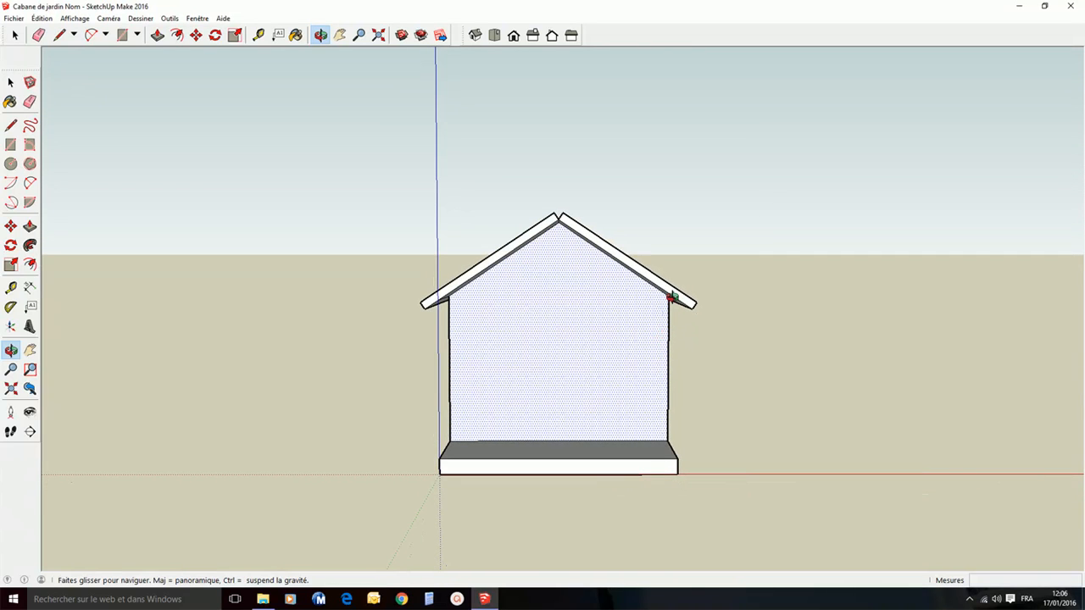
key(p)
scroll(557, 223, up, 4)
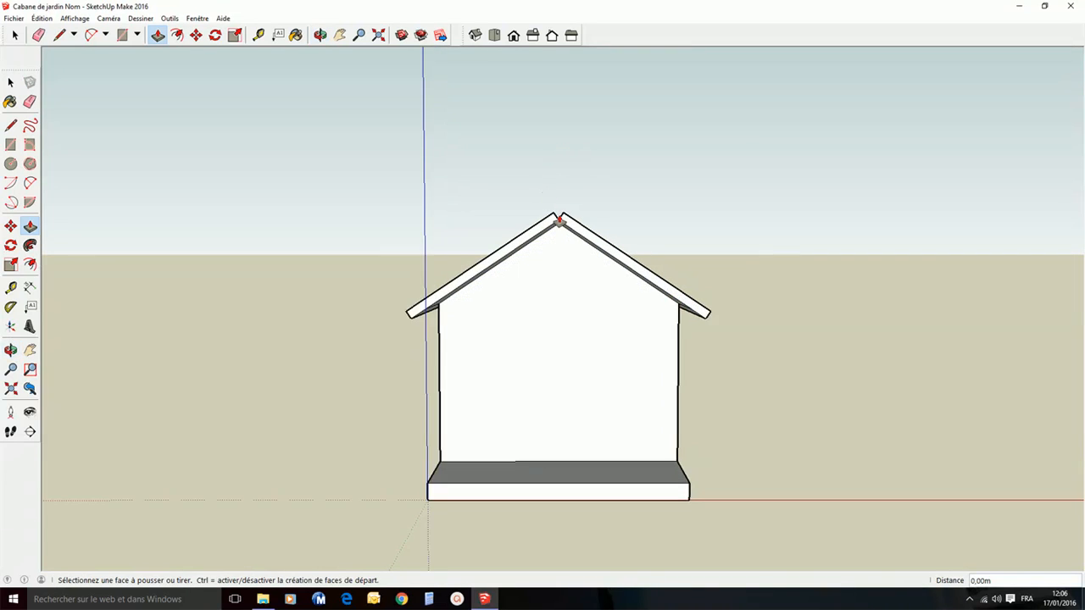
scroll(559, 221, up, 5)
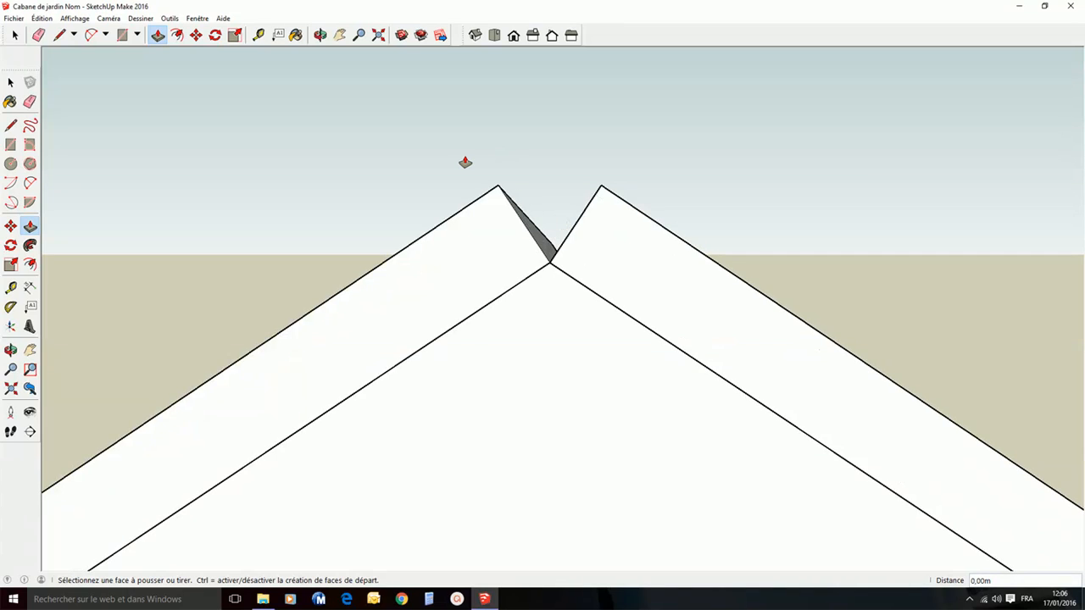
click(106, 35)
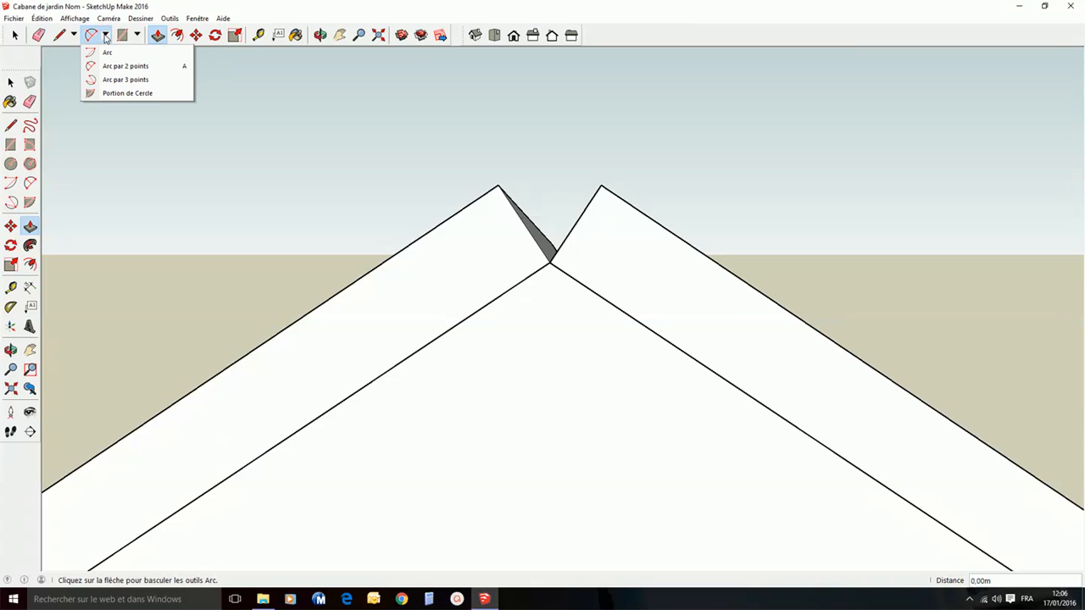
click(109, 69)
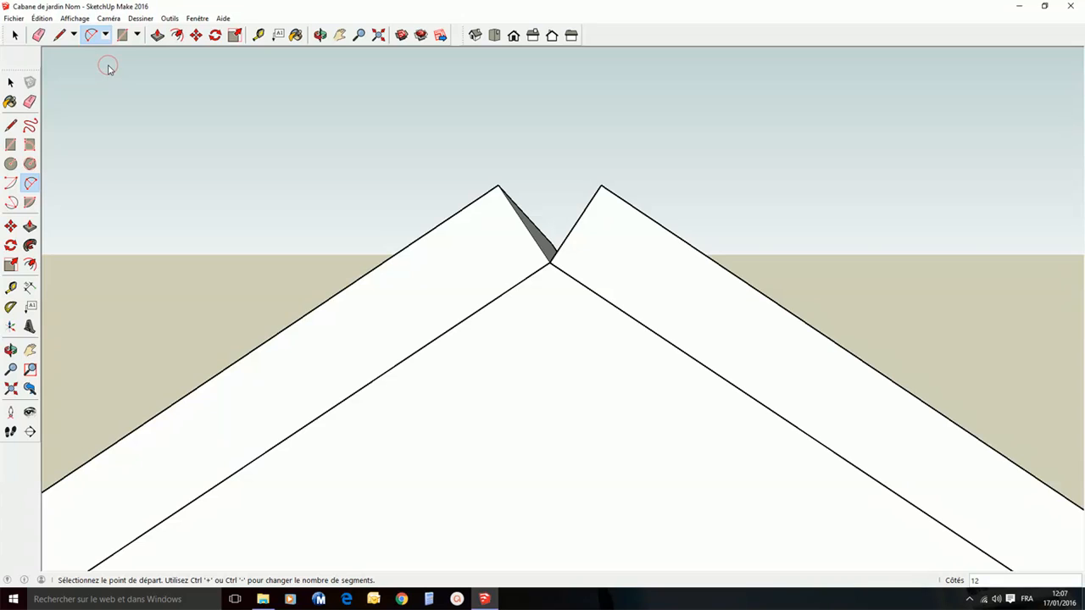
click(499, 185)
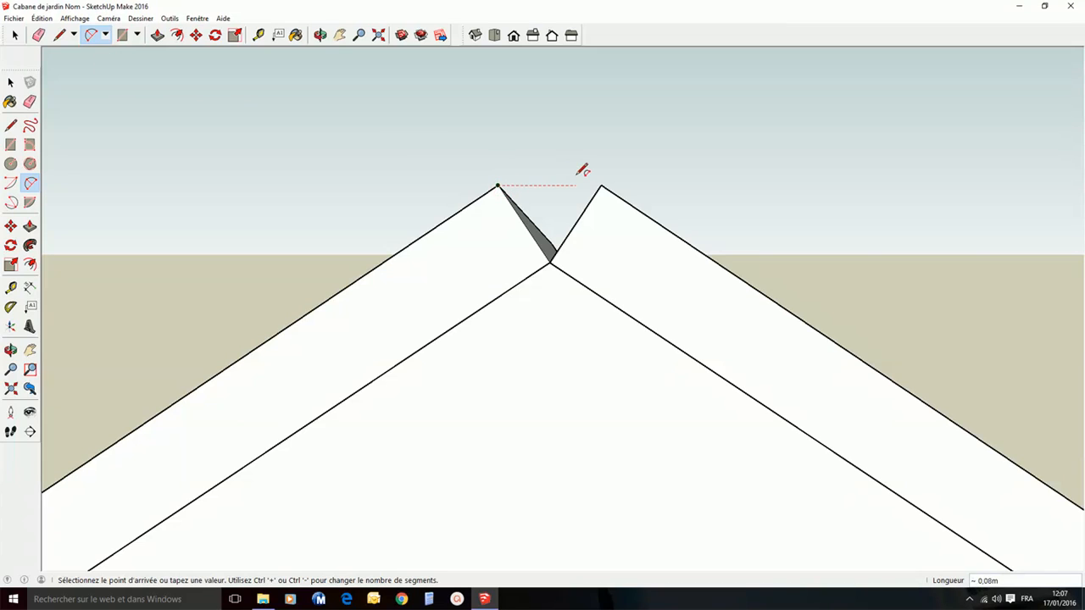
click(602, 185)
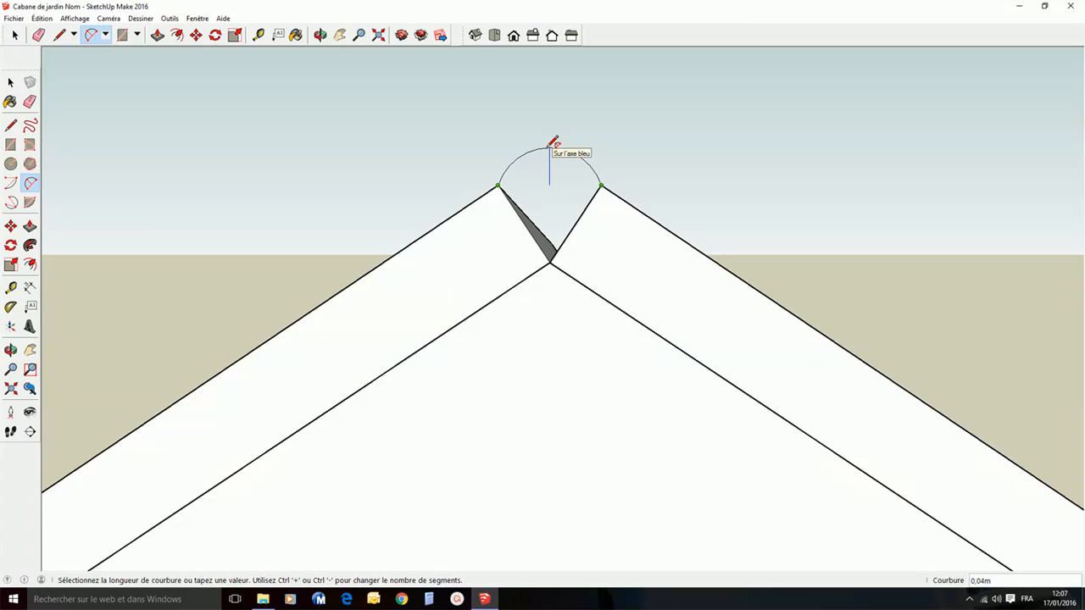
click(550, 148)
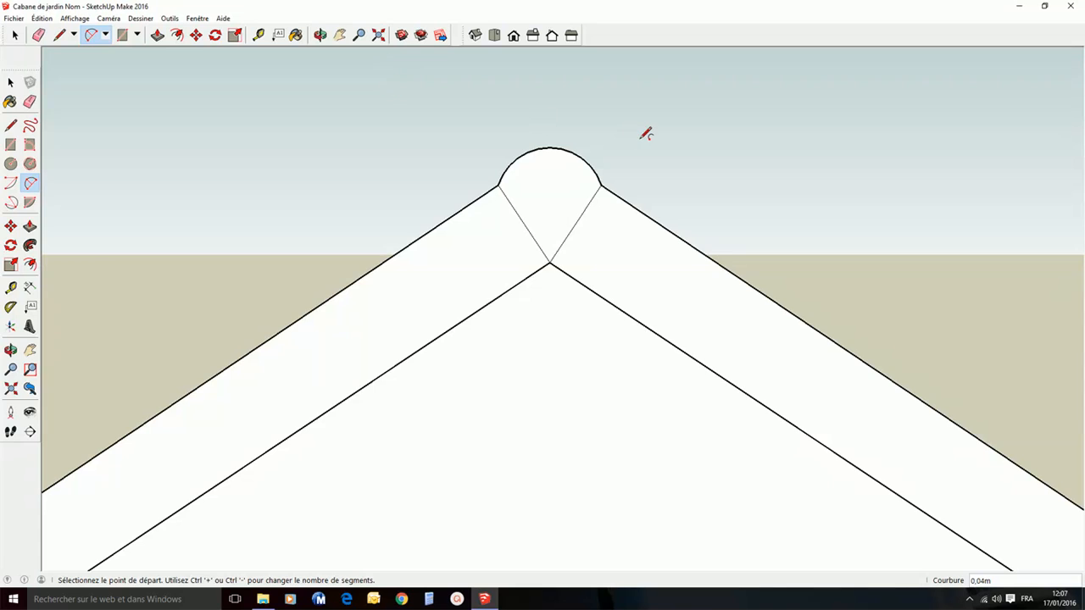
- Push/Pull the rounded face at the front ridge notch 5 m back to the rear end of the roof as a ridge cap
middle_drag(646, 130, 582, 239)
scroll(585, 242, down, 5)
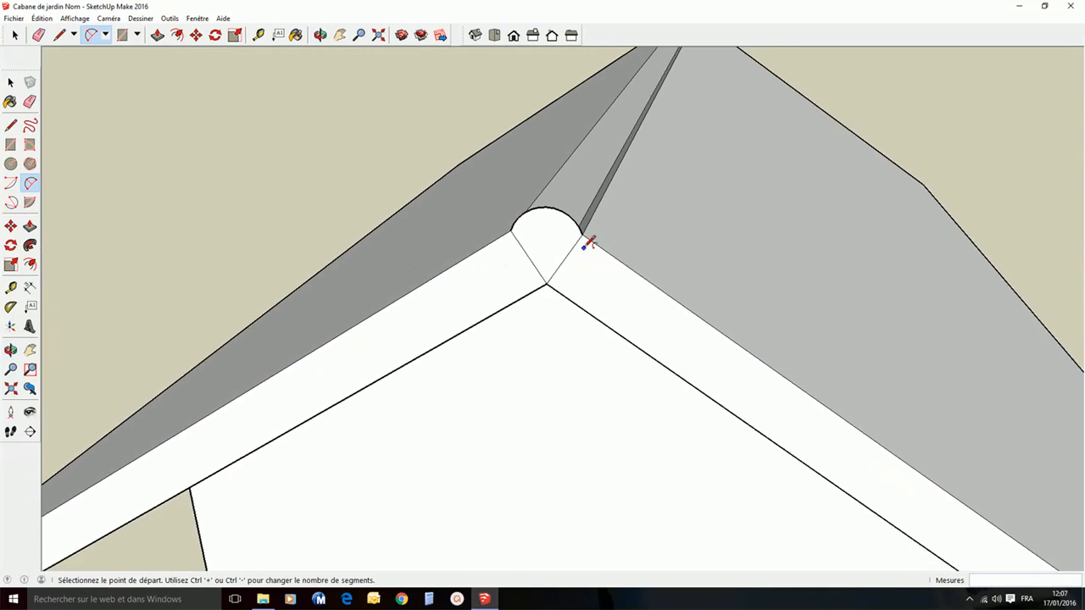
scroll(591, 242, down, 1)
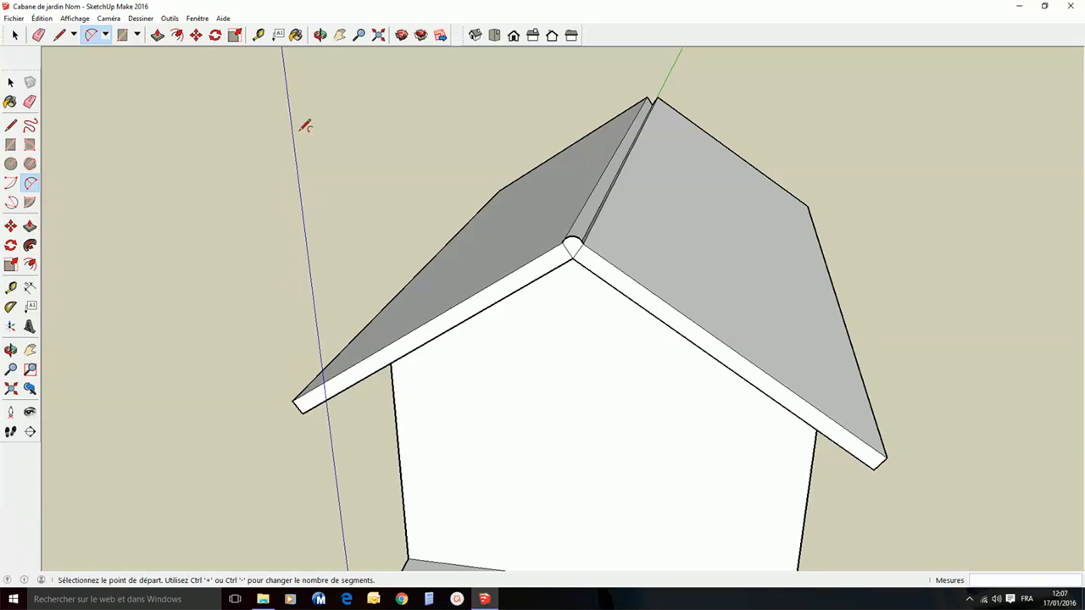
click(158, 35)
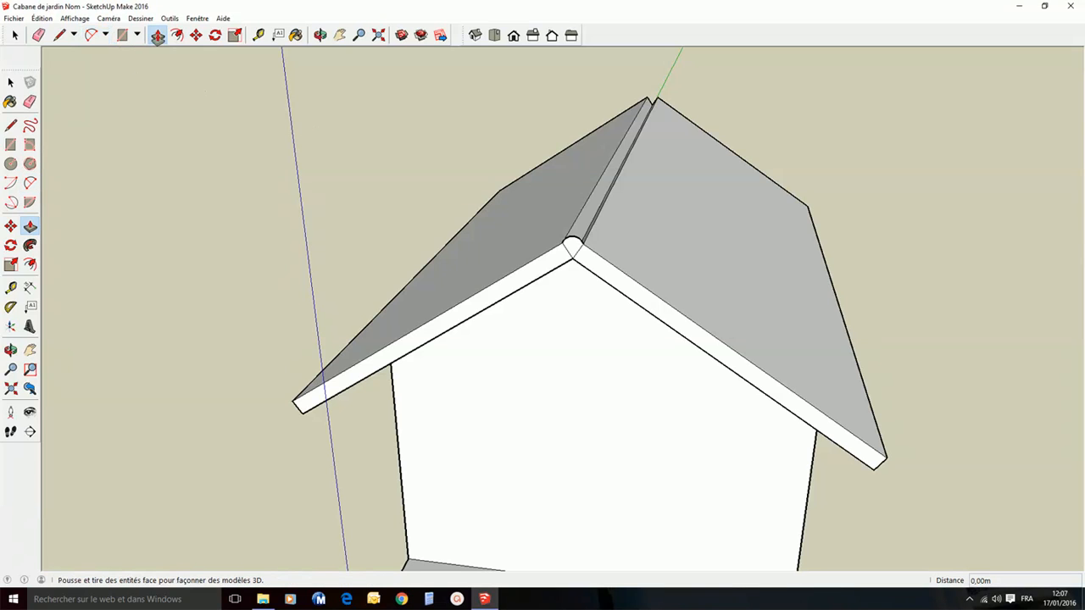
click(570, 245)
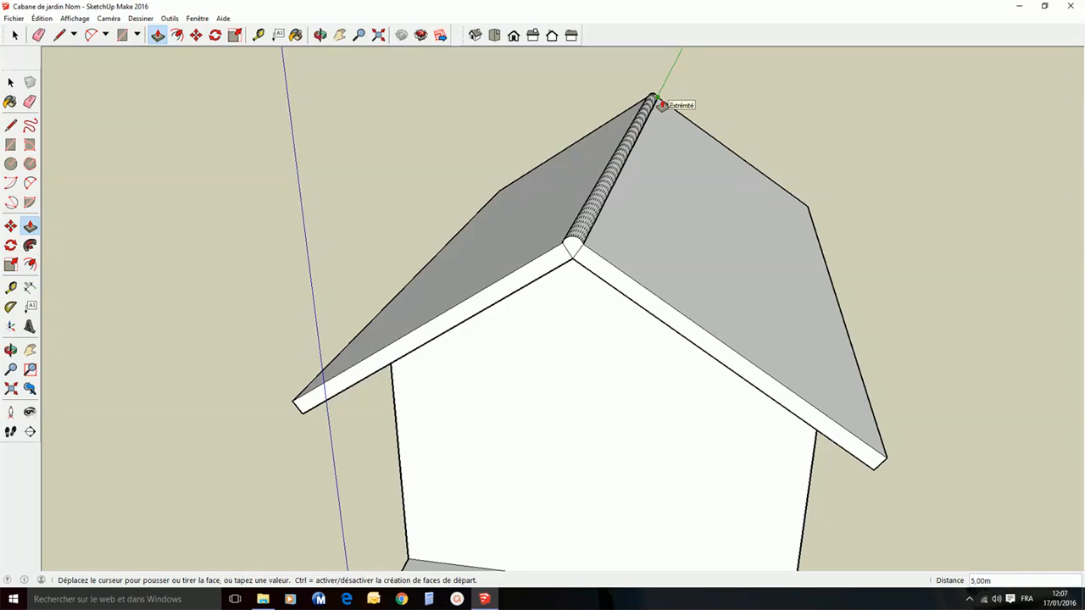
click(661, 104)
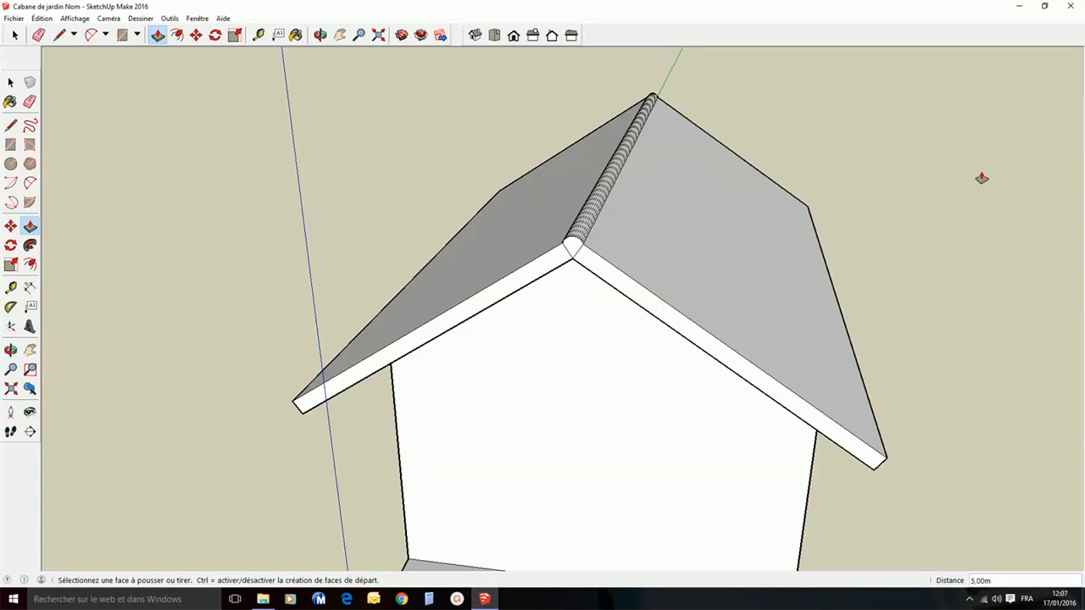
- Display the Matières panel with Composants in the default tray
middle_drag(982, 177, 870, 163)
key(p)
scroll(867, 173, down, 3)
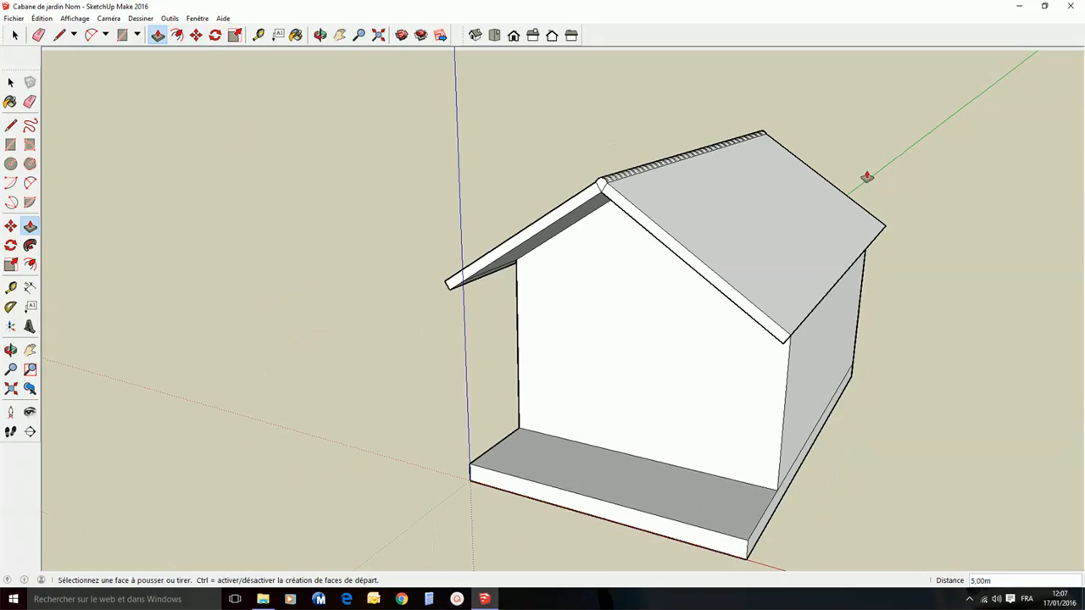
middle_drag(751, 461, 703, 416)
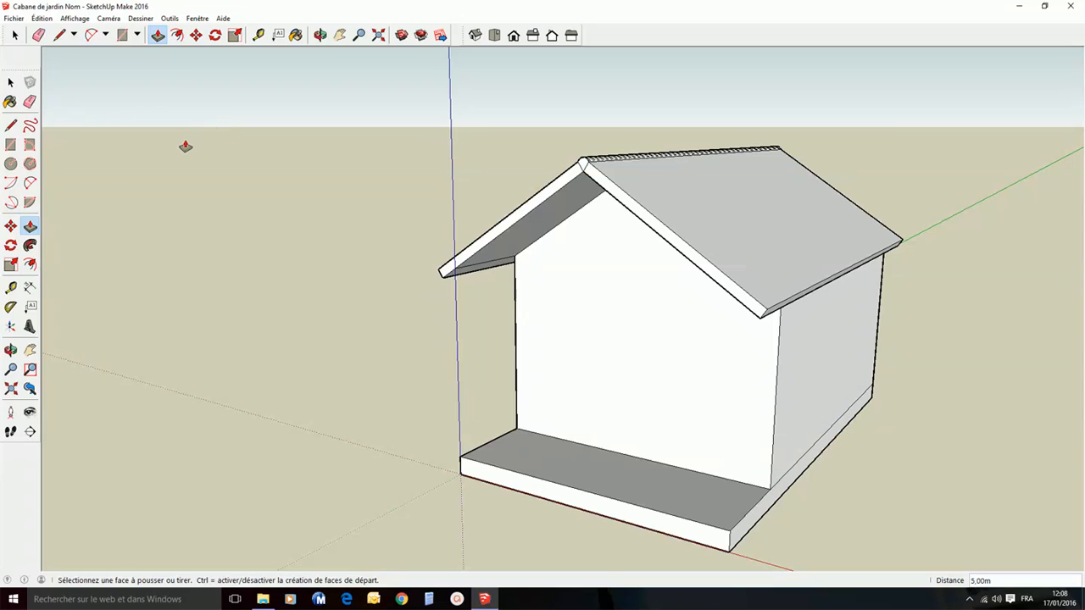
click(199, 18)
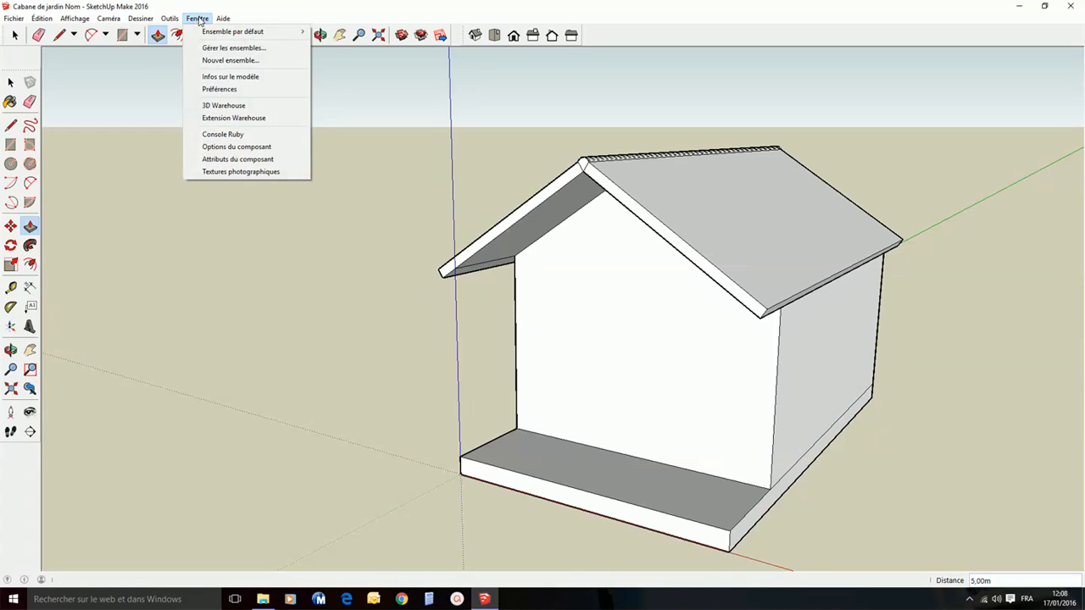
mouse_move(209, 32)
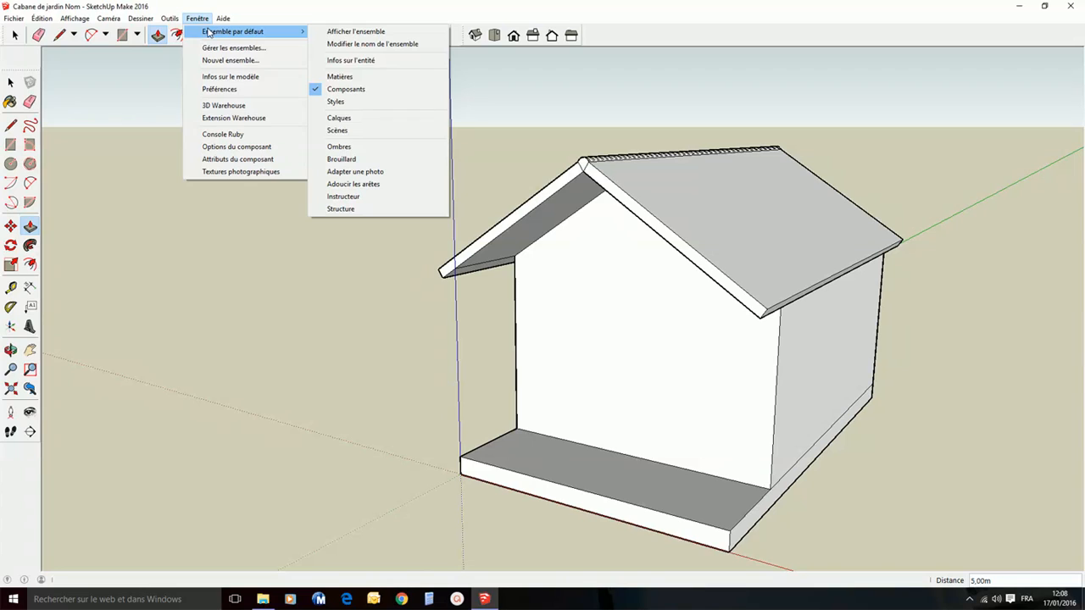
click(338, 76)
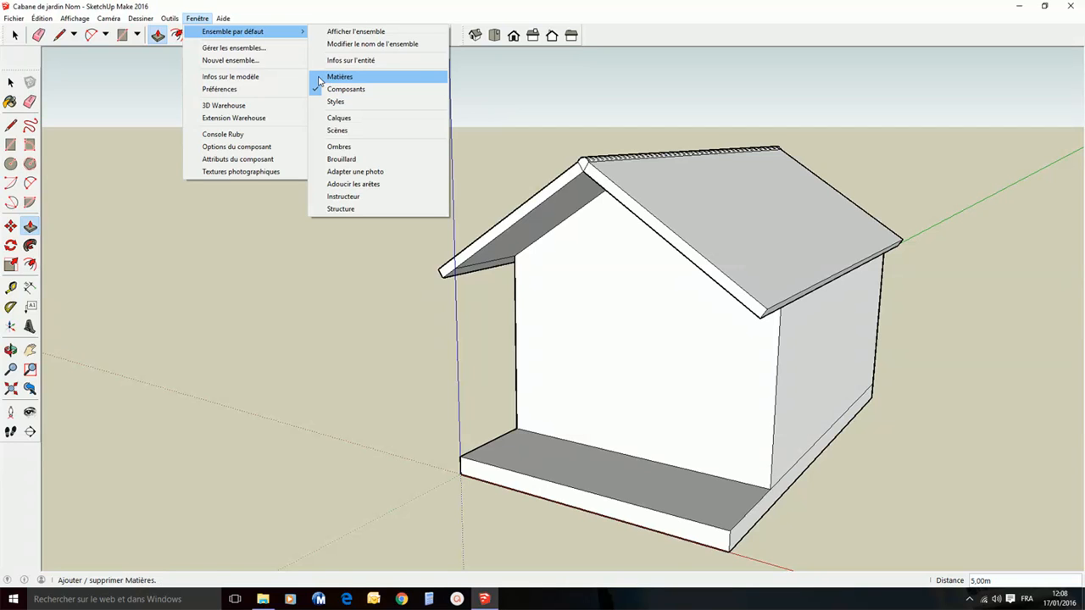
click(199, 19)
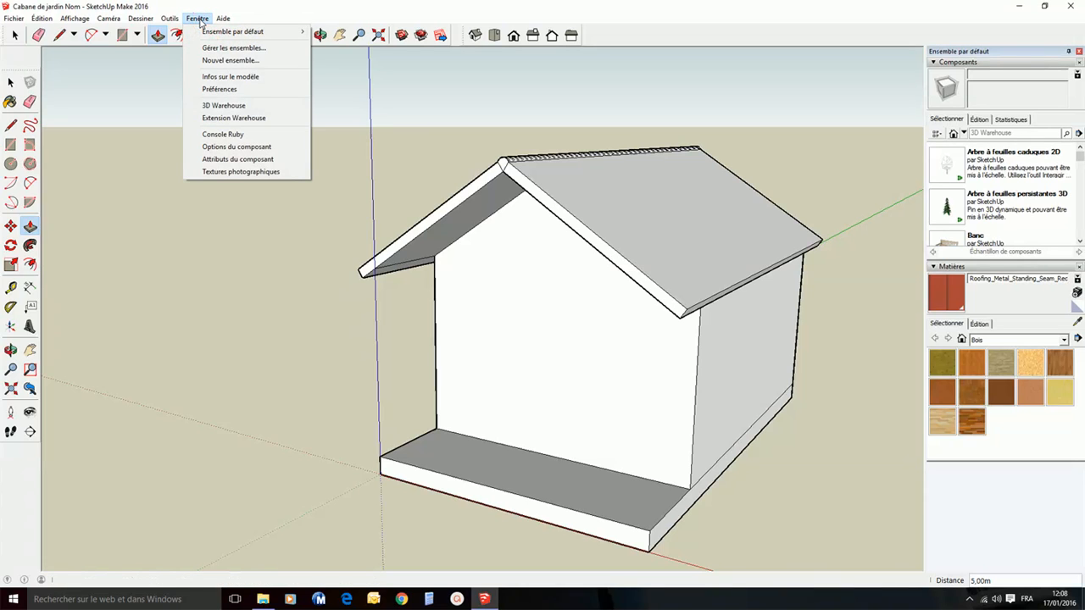
mouse_move(212, 31)
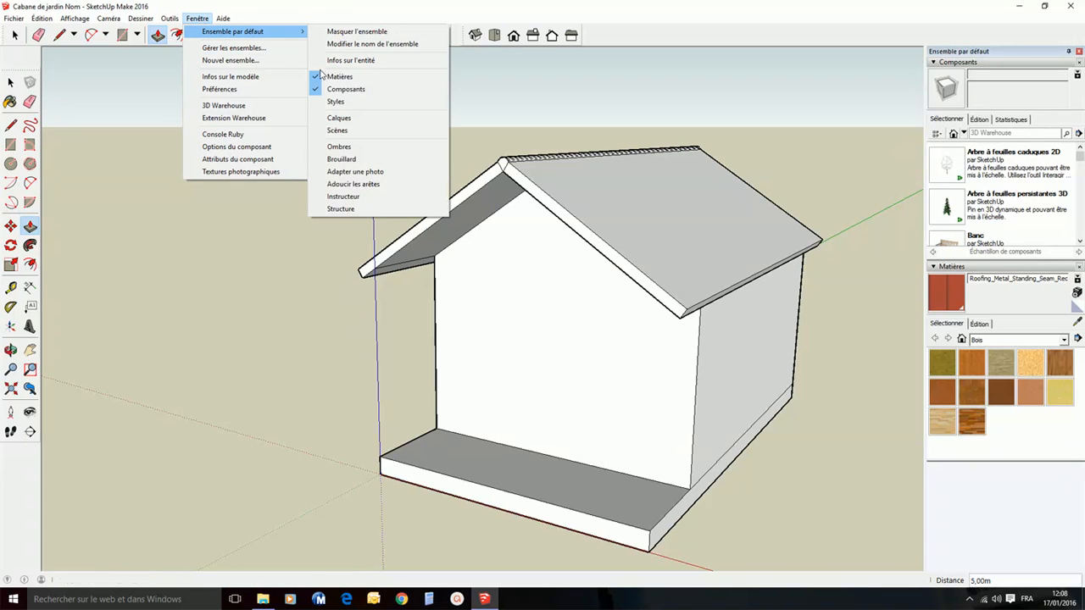
- Display the Styles panel in the default tray and hide it again along with Matières, keeping only Composants
click(320, 101)
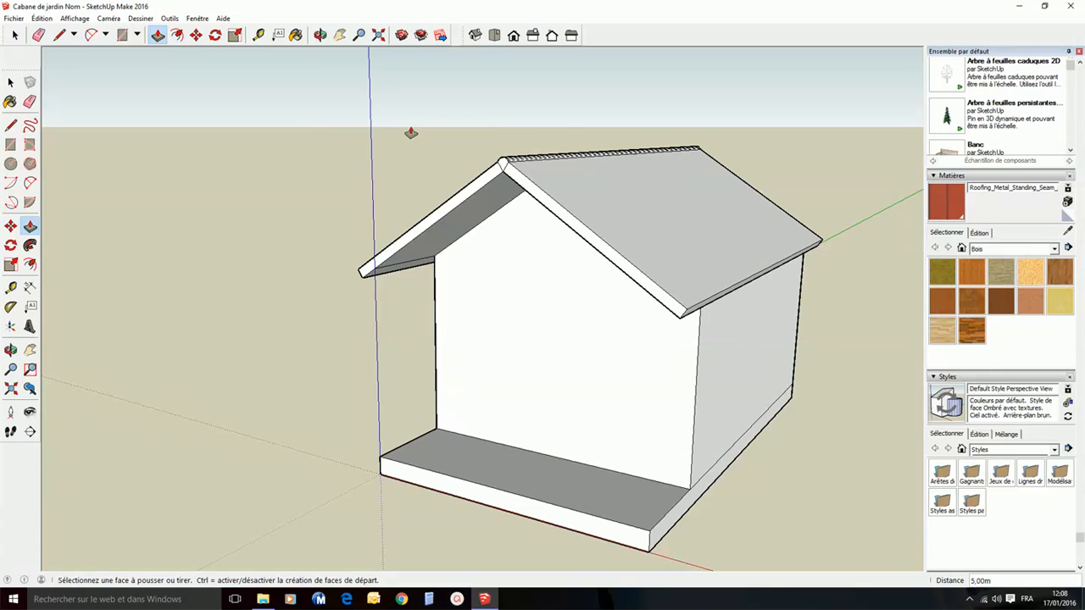
click(200, 20)
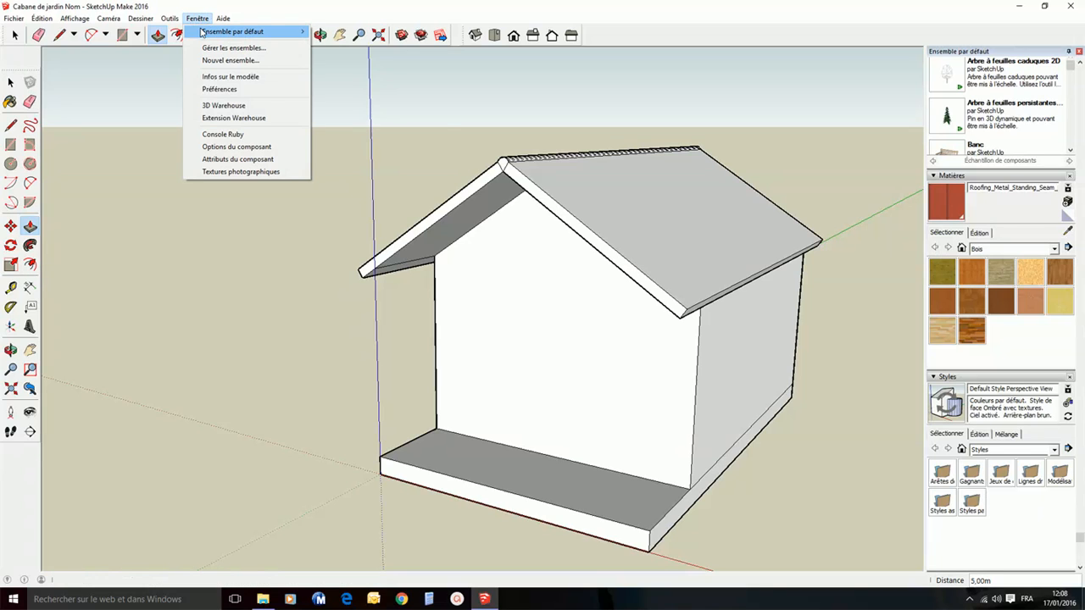
mouse_move(201, 32)
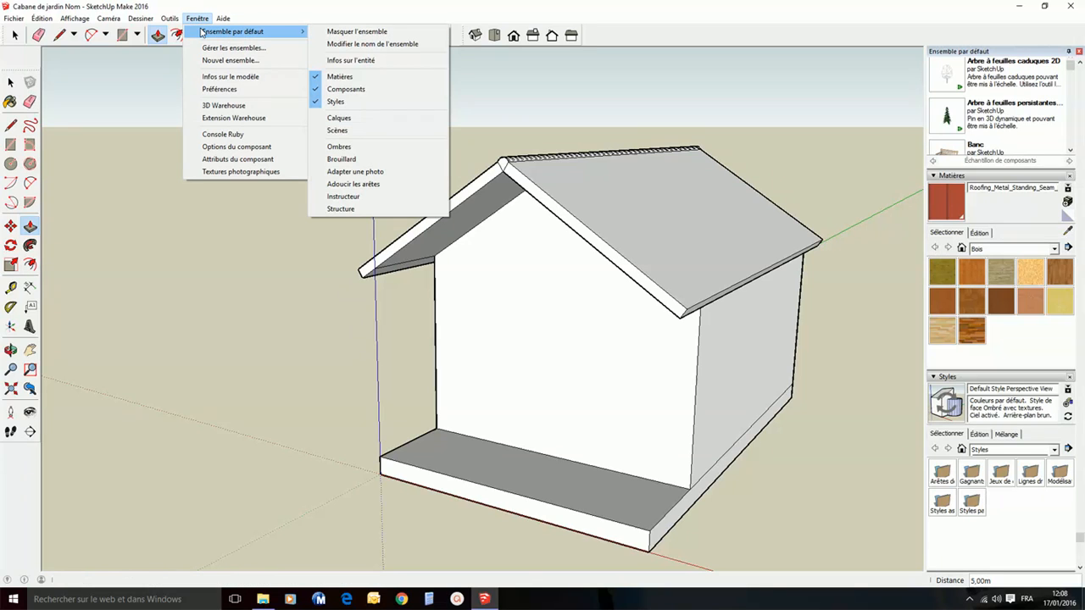
click(325, 79)
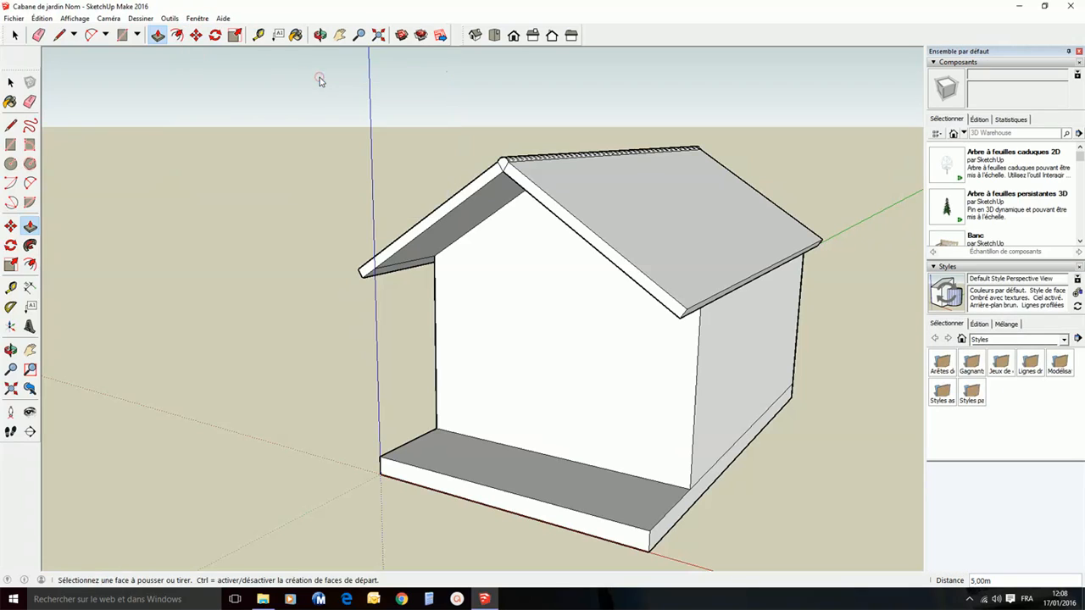
click(199, 21)
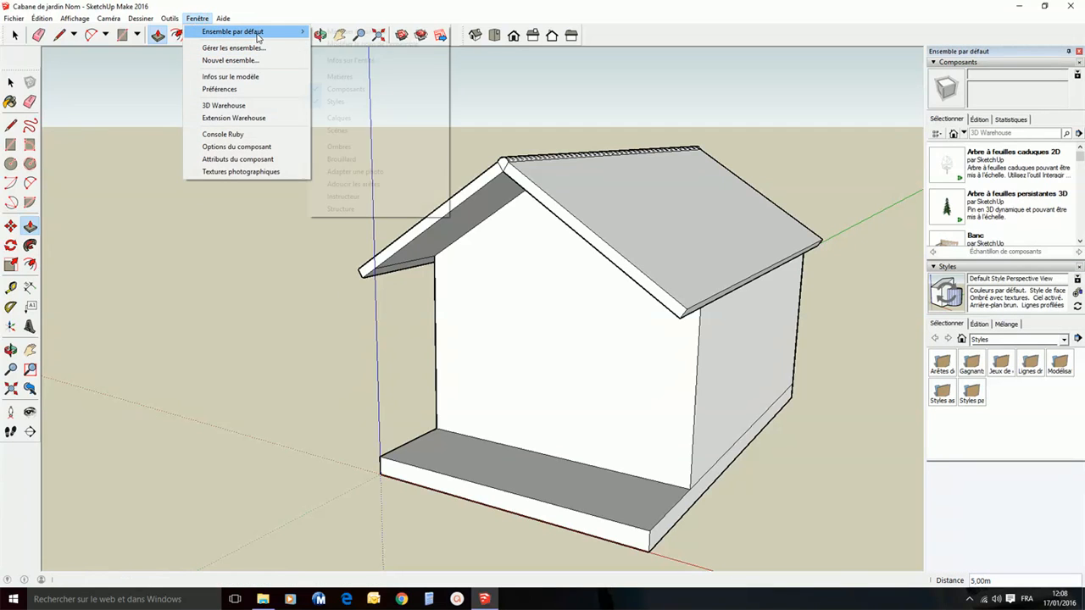
mouse_move(269, 32)
click(333, 101)
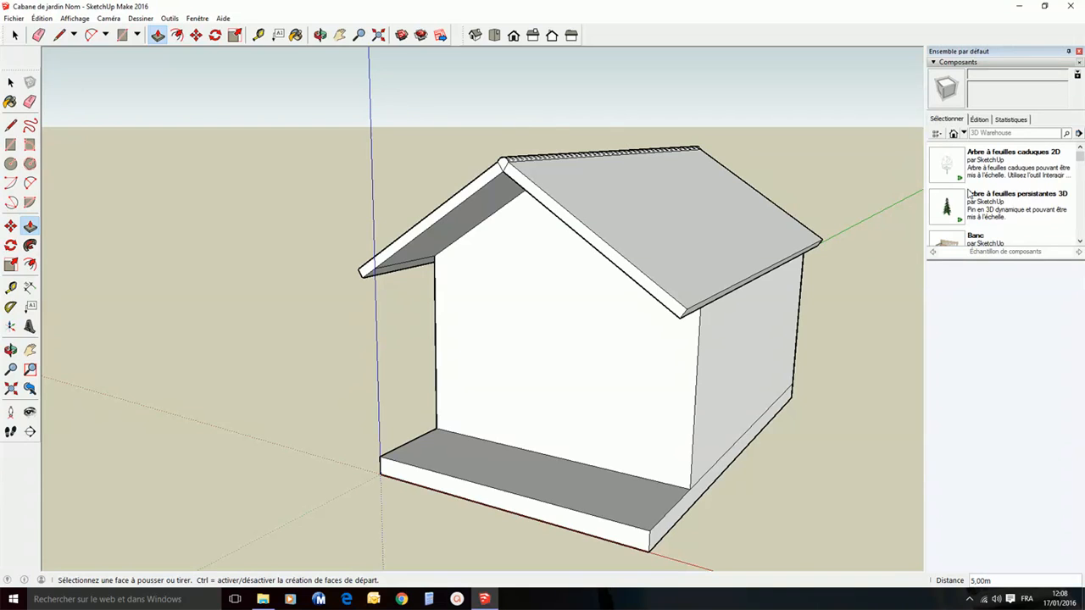
- Place the Porte_vitrée component from the in-model components on the cabin's front wall, with its base on the slab
click(954, 133)
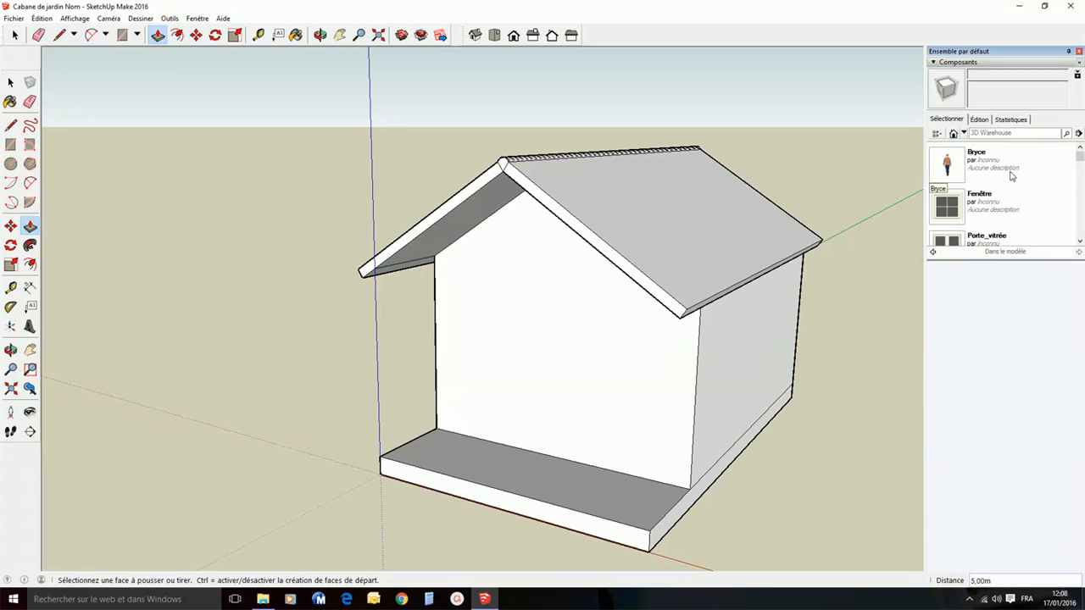
click(1081, 242)
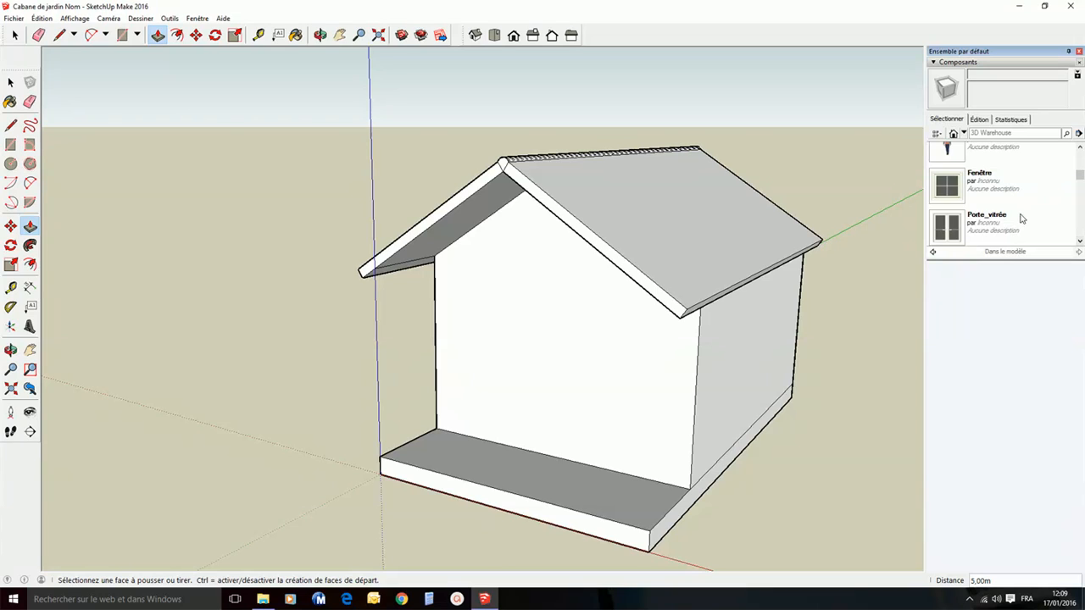
click(950, 226)
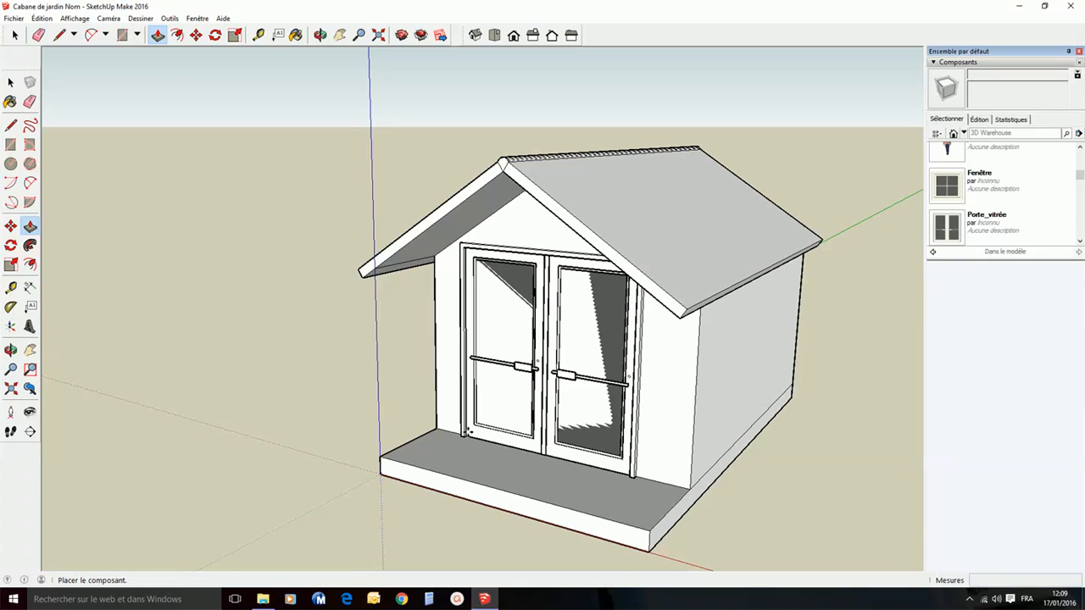
click(465, 431)
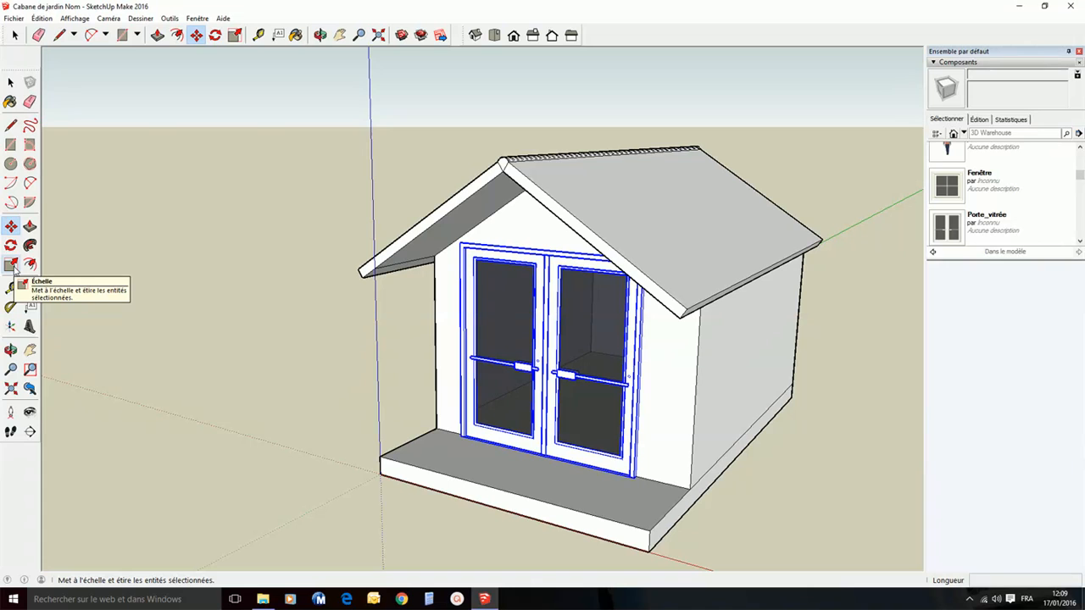
- Scale the glazed door uniformly from its upper-left corner by a factor of 0,8
click(11, 265)
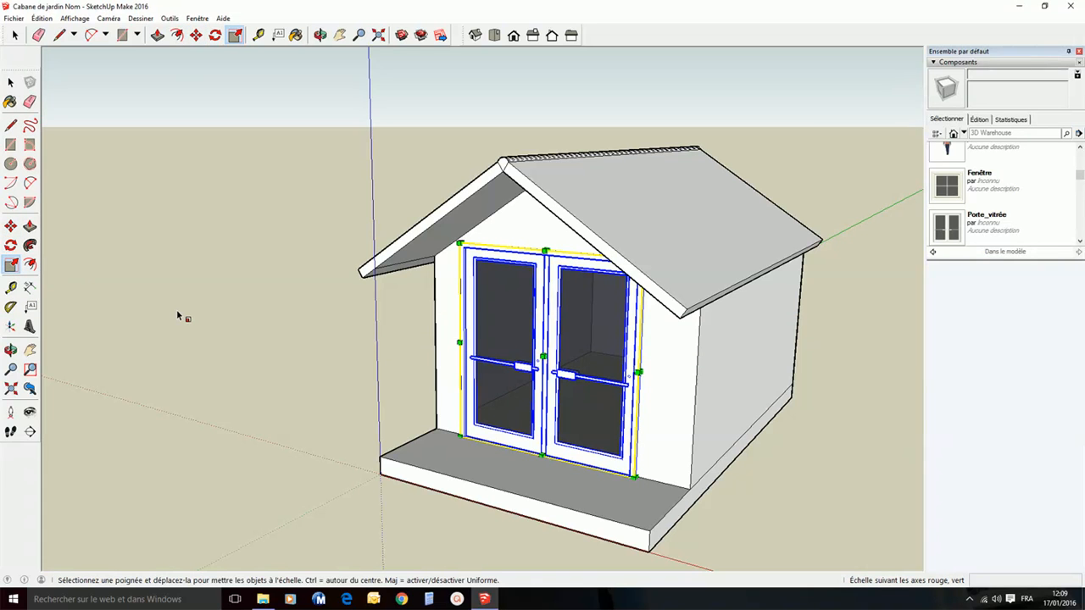
middle_drag(176, 309, 297, 314)
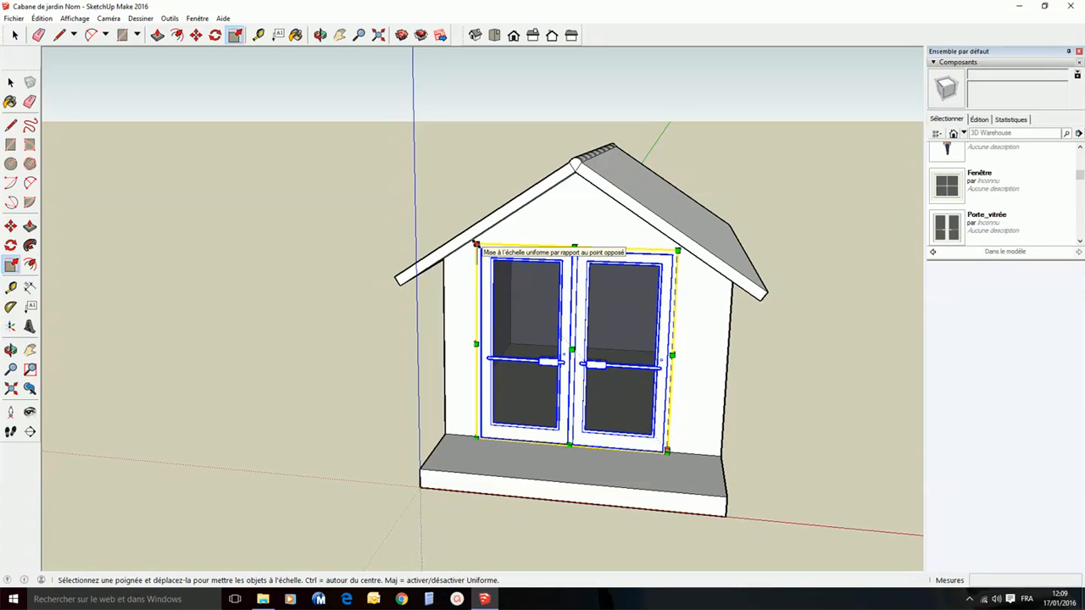
drag(475, 243, 505, 277)
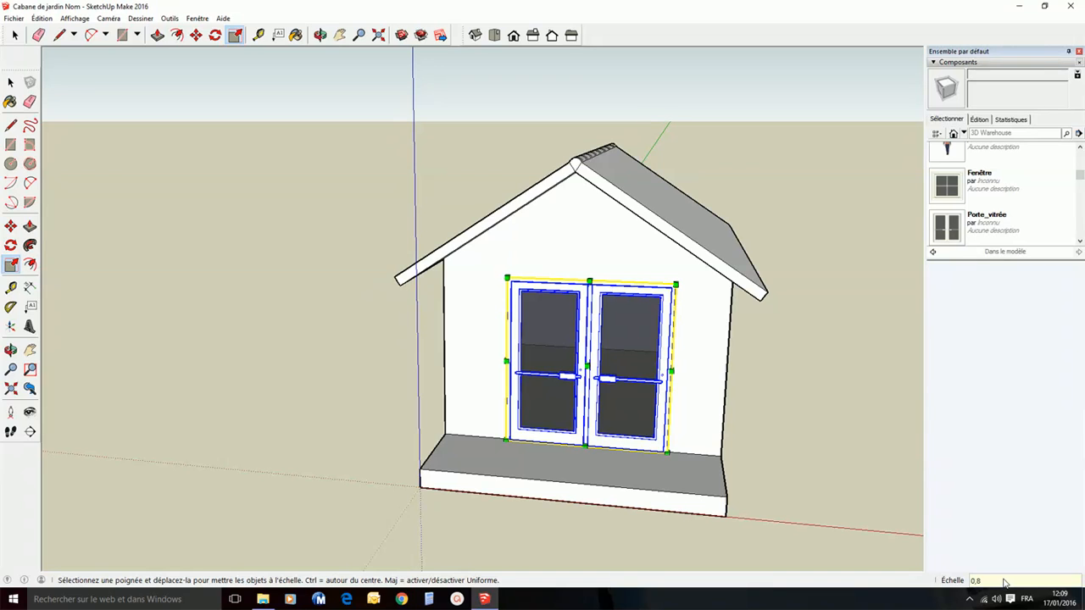
key(Return)
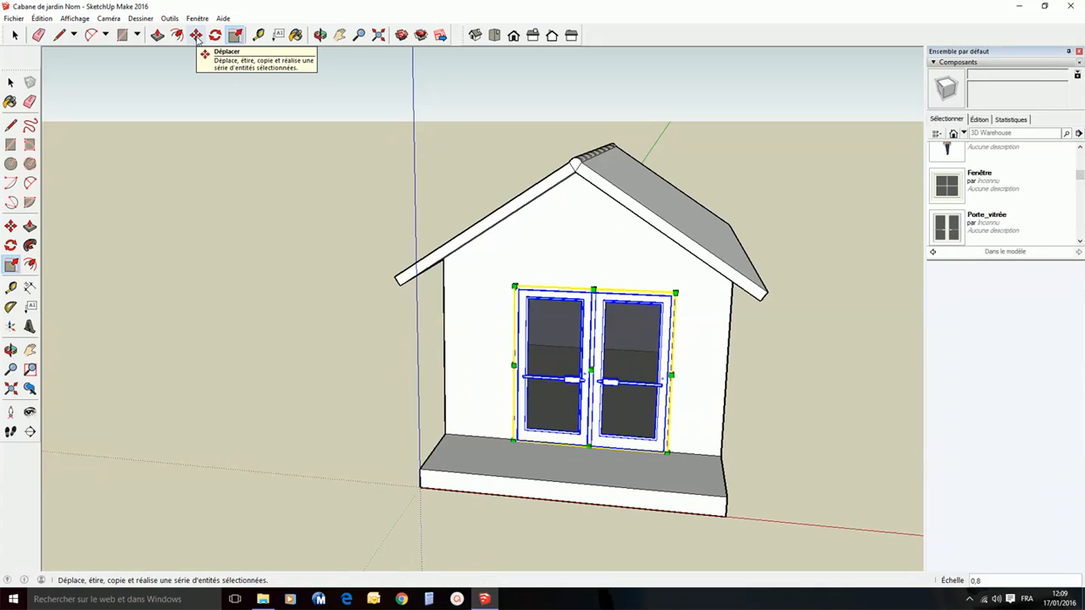
- Move the glazed door about 0.12 m left along the front wall to centre it beneath the ridge
click(197, 38)
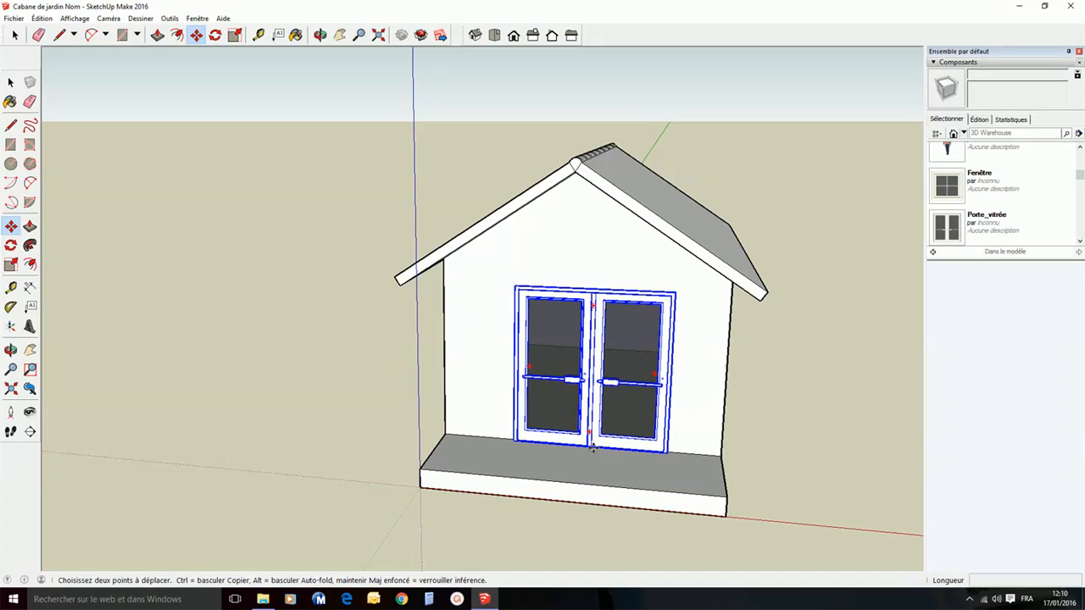
click(593, 447)
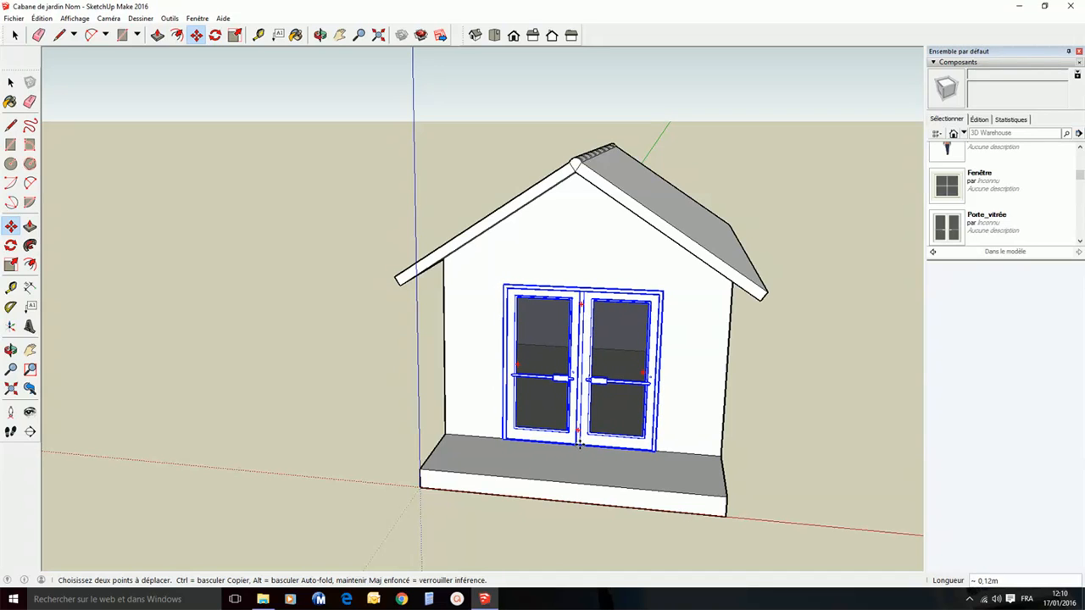
click(579, 443)
- Place the Fenêtre component on the right side wall near its rear end, and close the default tray
middle_drag(677, 471, 716, 354)
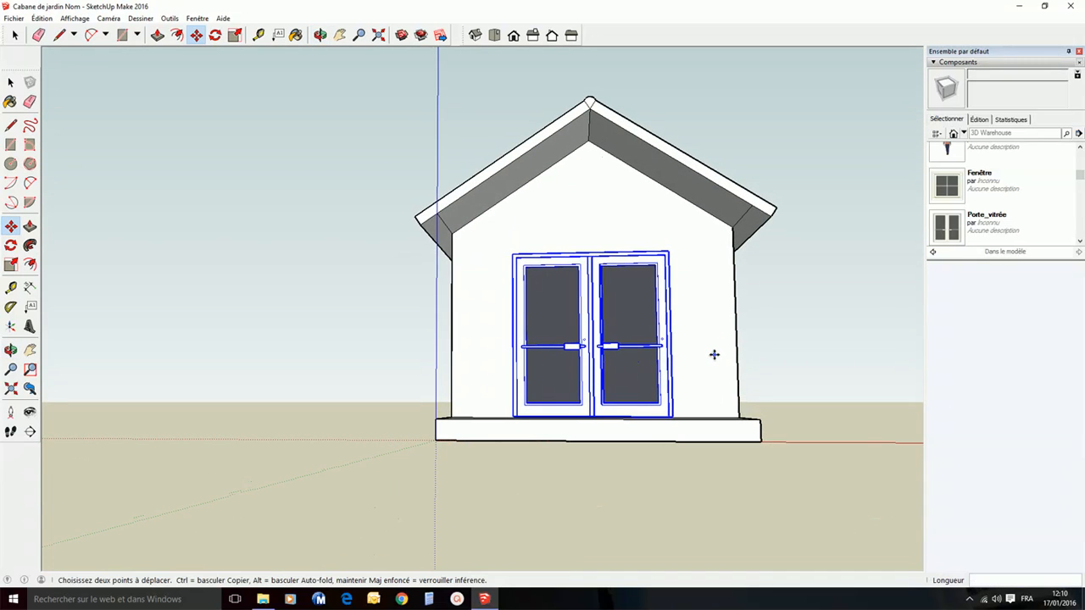
middle_drag(714, 356, 557, 436)
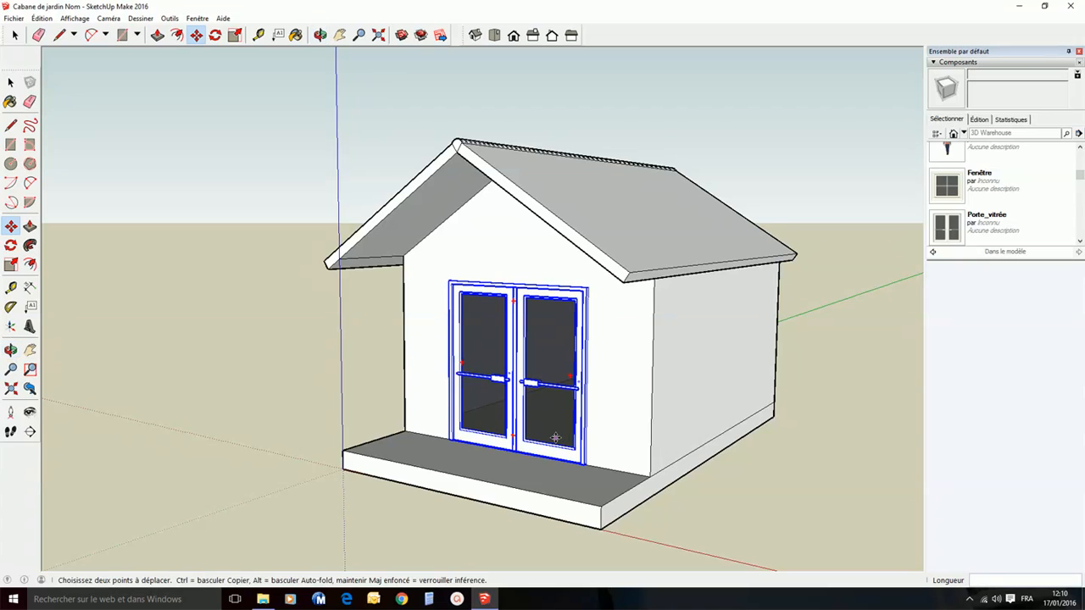
click(949, 186)
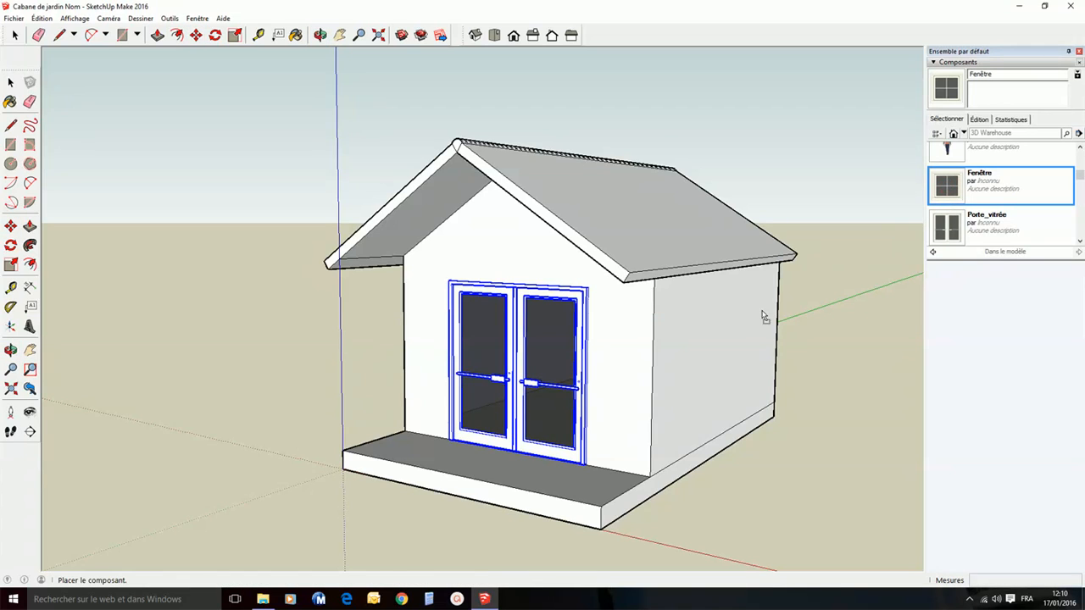
click(738, 347)
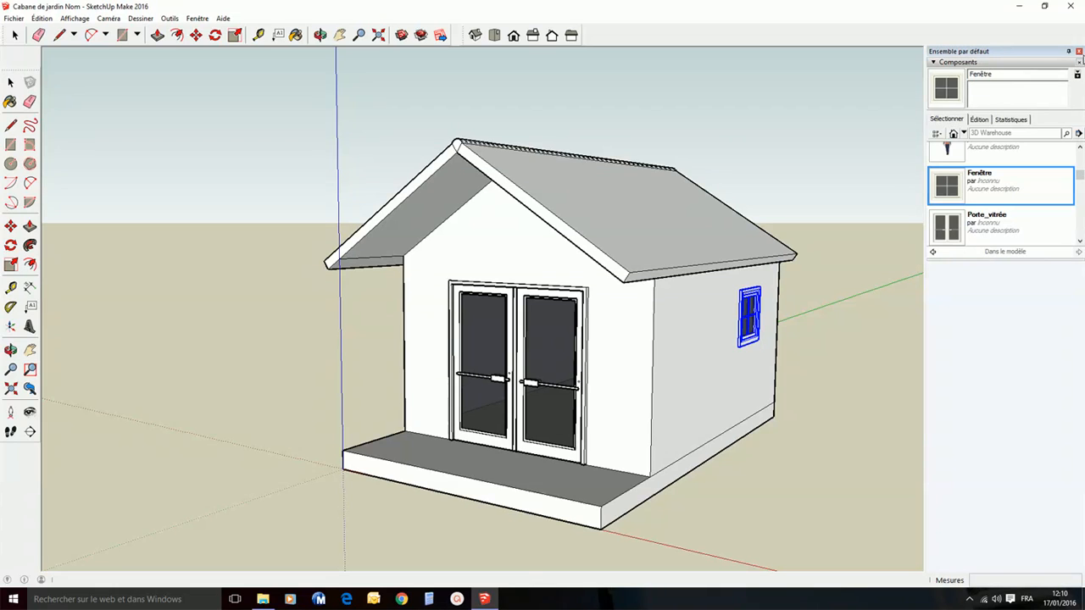
click(1080, 53)
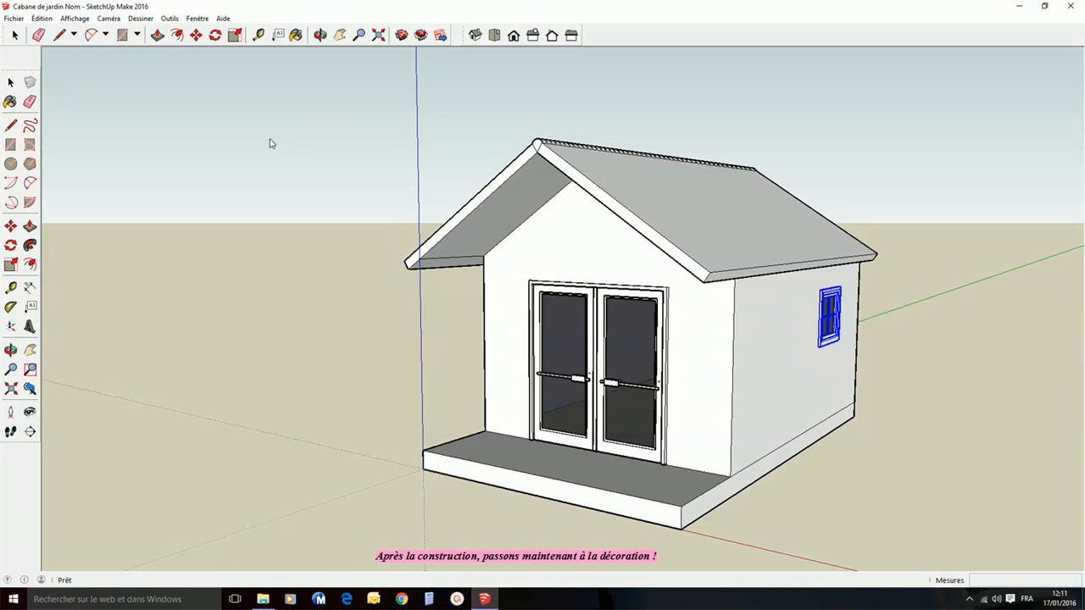
- Paint the right roof slope's top face, front edge and eave edge with the red standing-seam steel material from Couverture
click(296, 35)
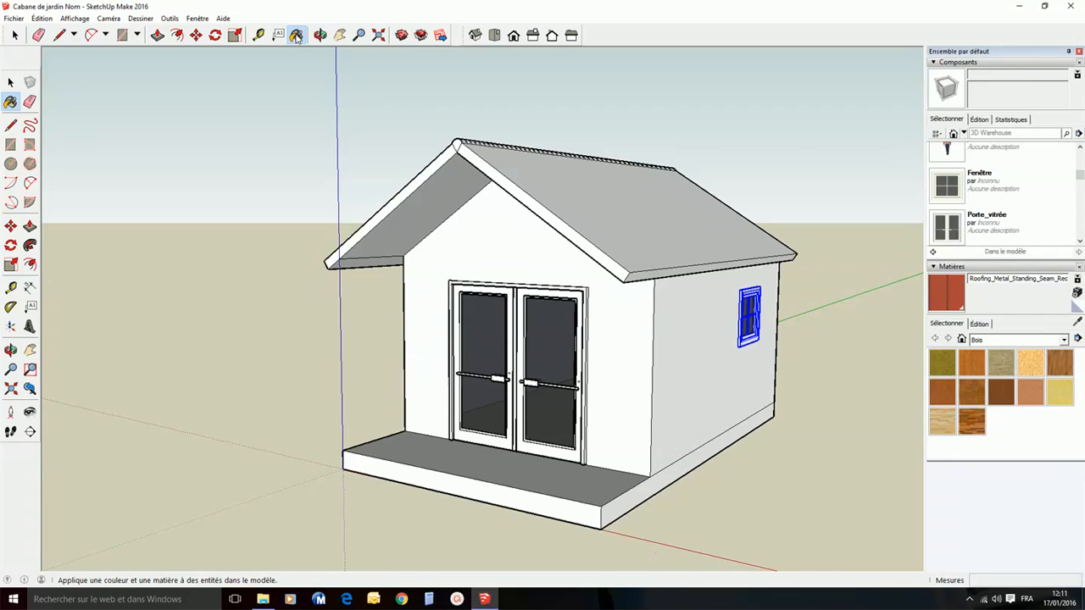
click(1064, 340)
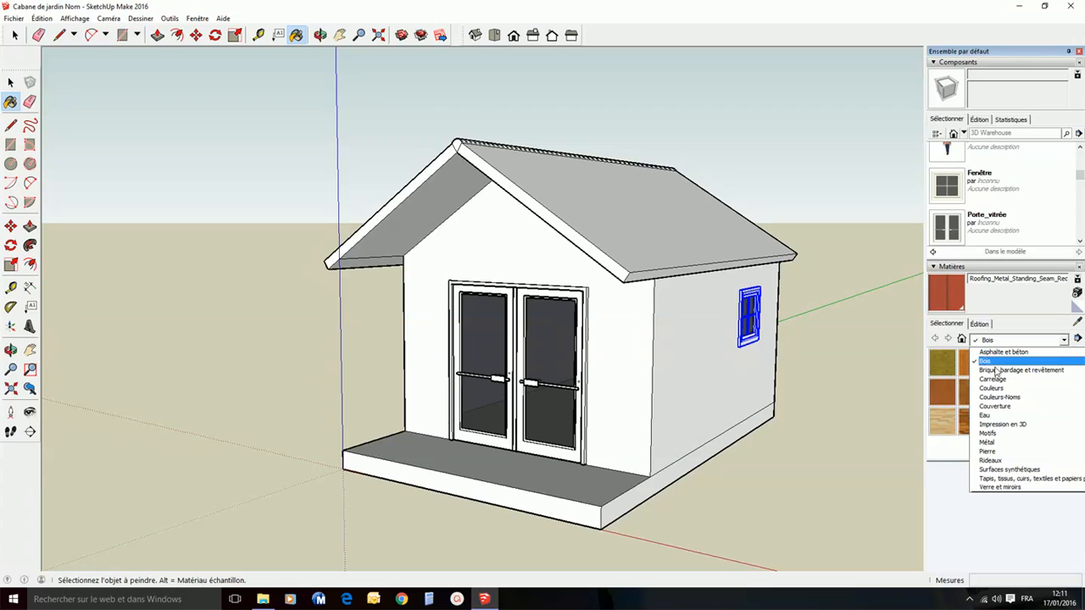
click(997, 408)
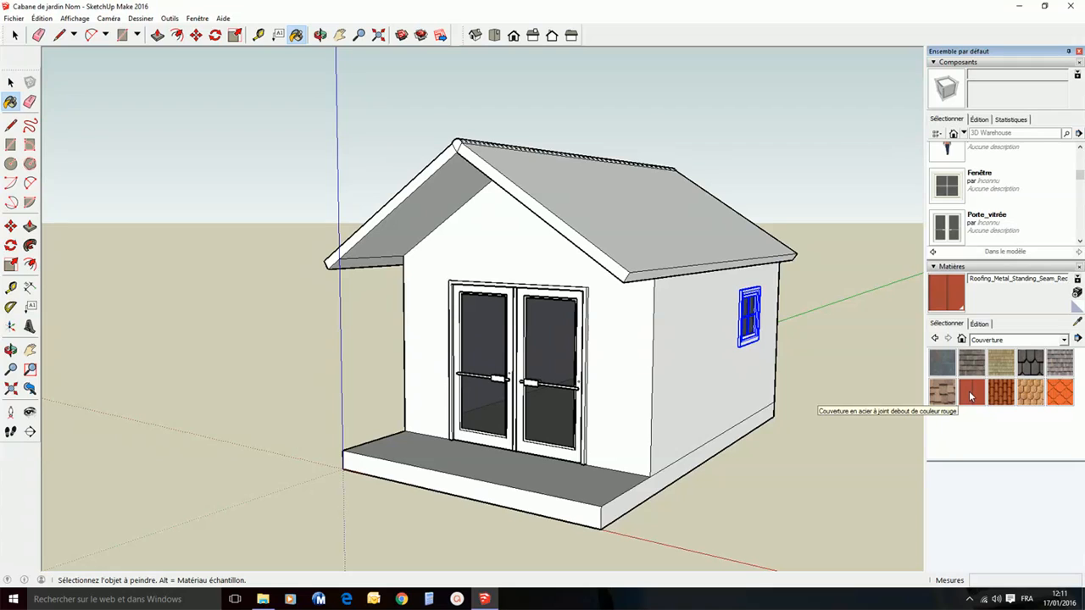
click(972, 391)
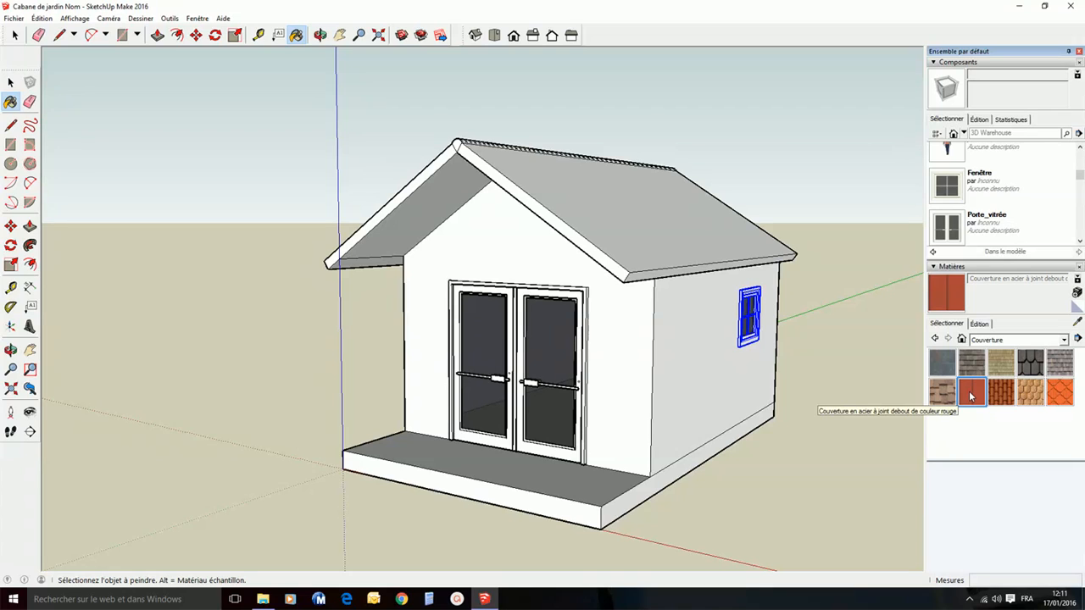
click(611, 193)
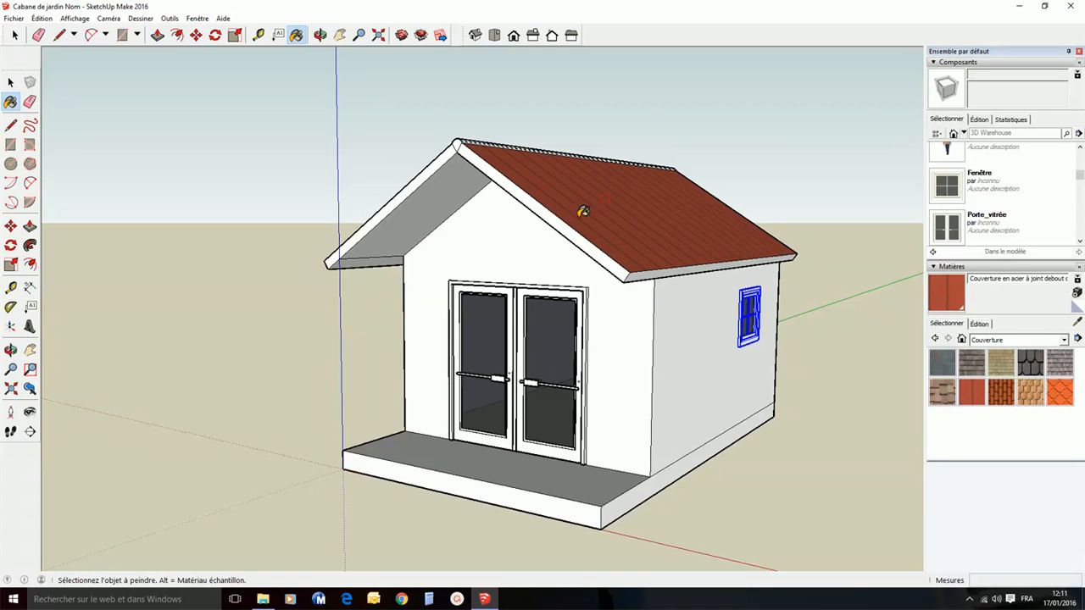
click(570, 224)
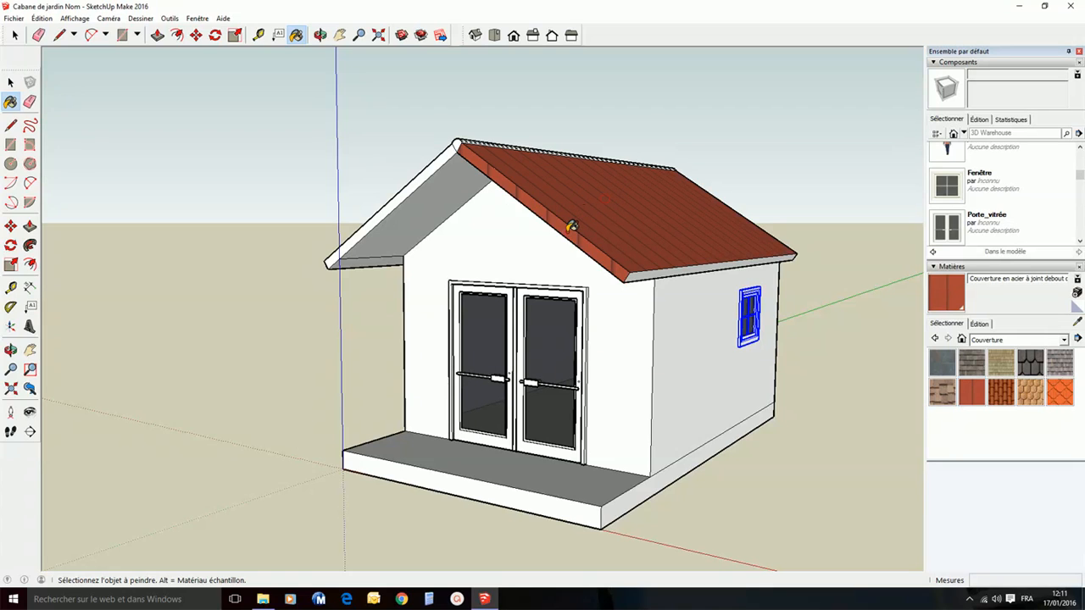
click(673, 266)
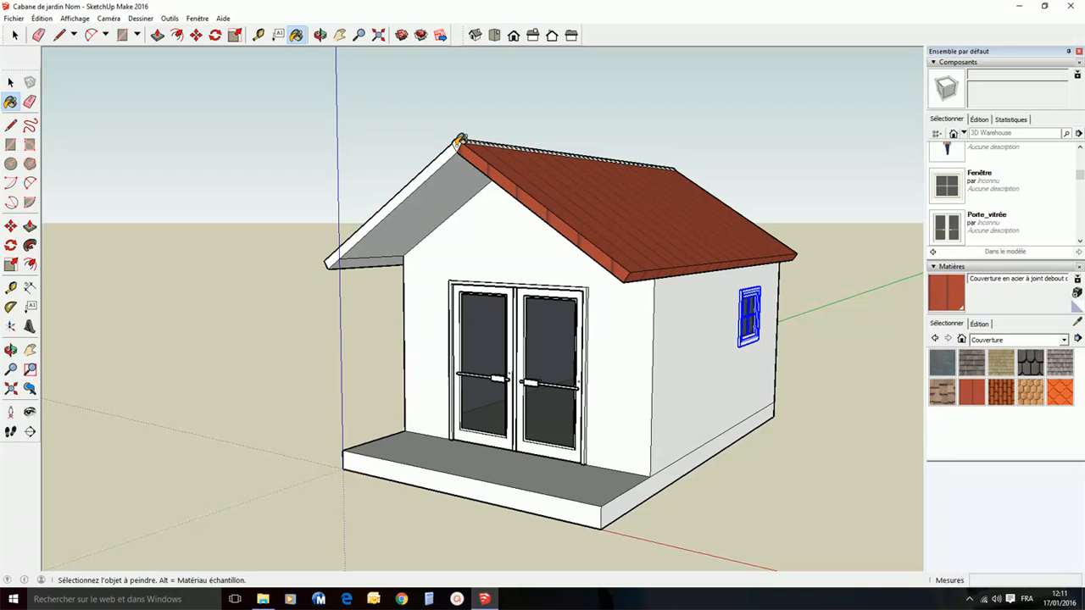
- Paint the left roof slope's front edge, eave edge and top face with the same red steel roofing material
click(450, 150)
middle_drag(341, 130, 781, 178)
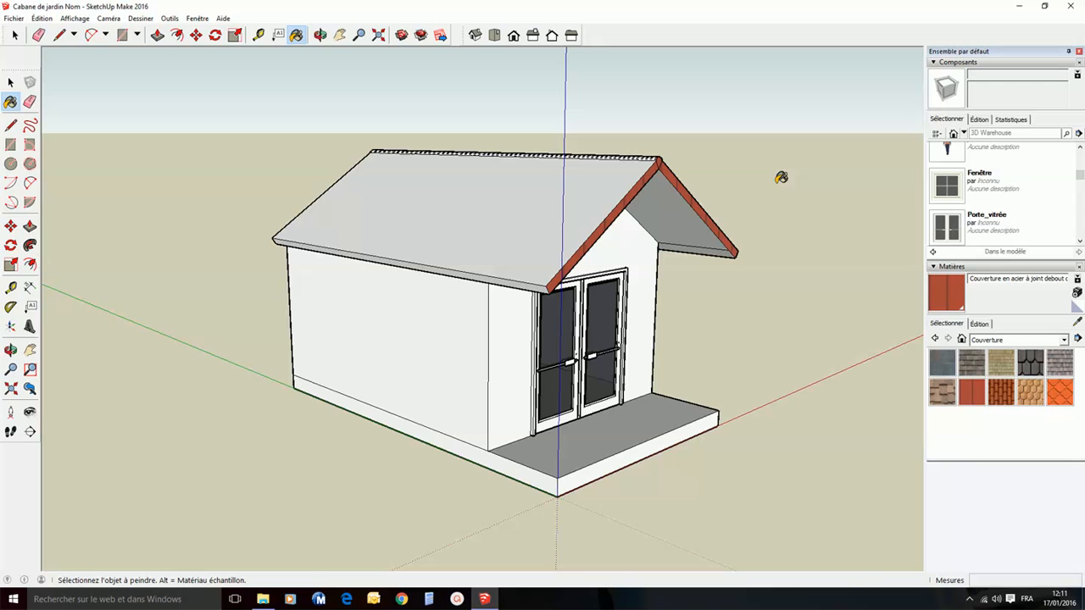
click(485, 279)
click(505, 244)
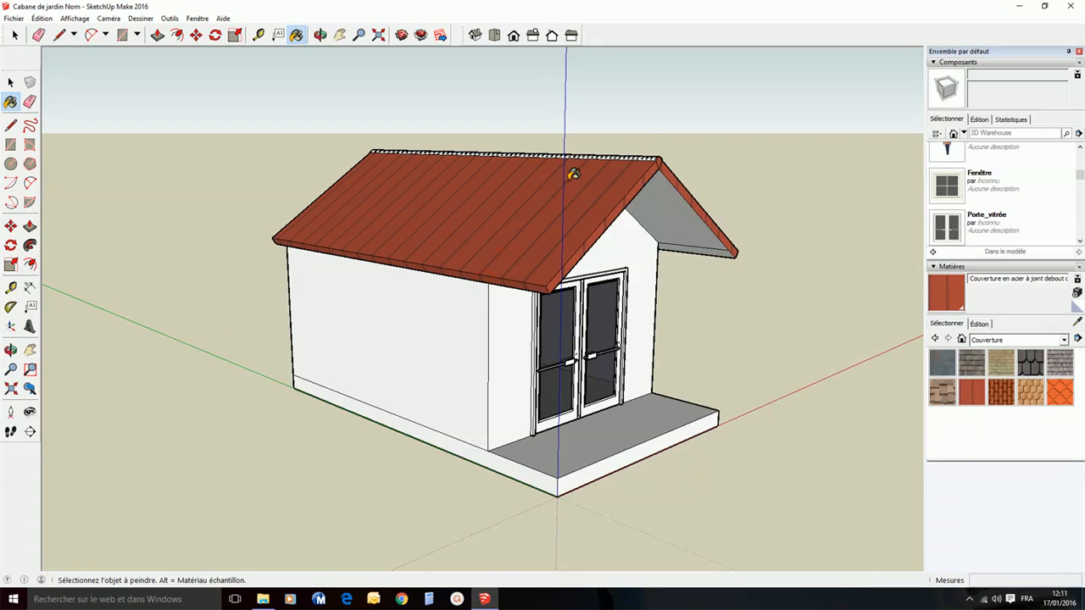
- Paint every narrow facet along the rounded ridge cap with the red standing-seam steel roofing material
middle_drag(634, 133, 516, 348)
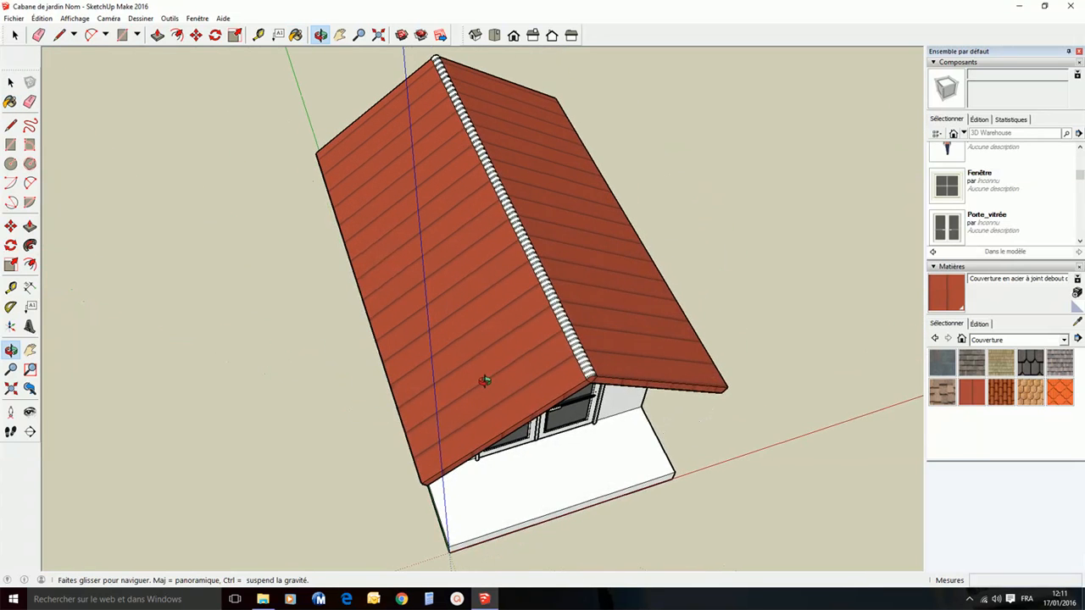
scroll(564, 311, up, 4)
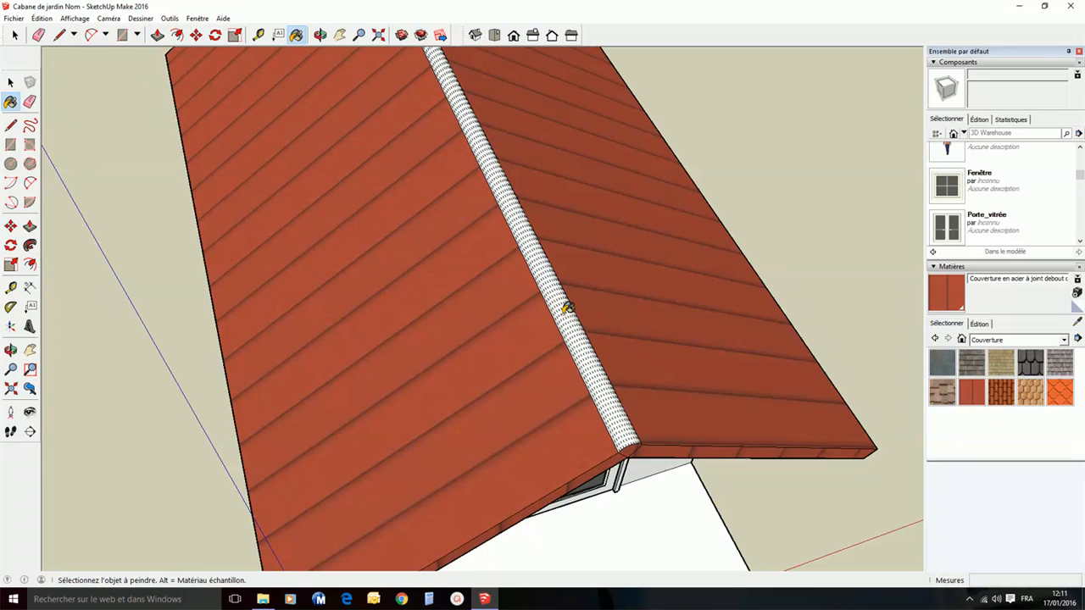
scroll(564, 311, up, 1)
click(559, 316)
click(564, 315)
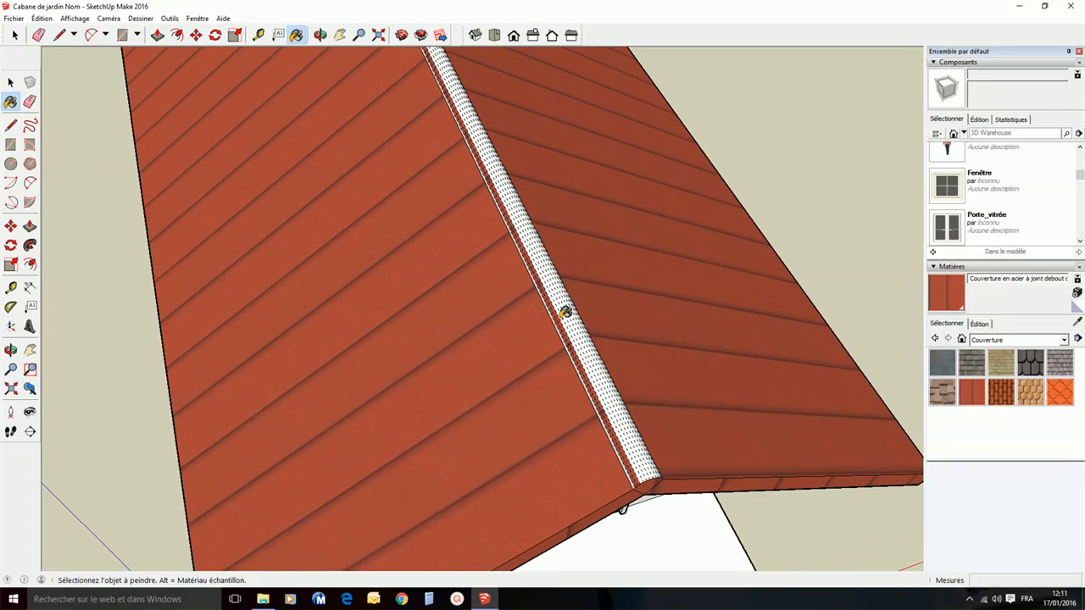
click(564, 312)
click(568, 311)
click(569, 311)
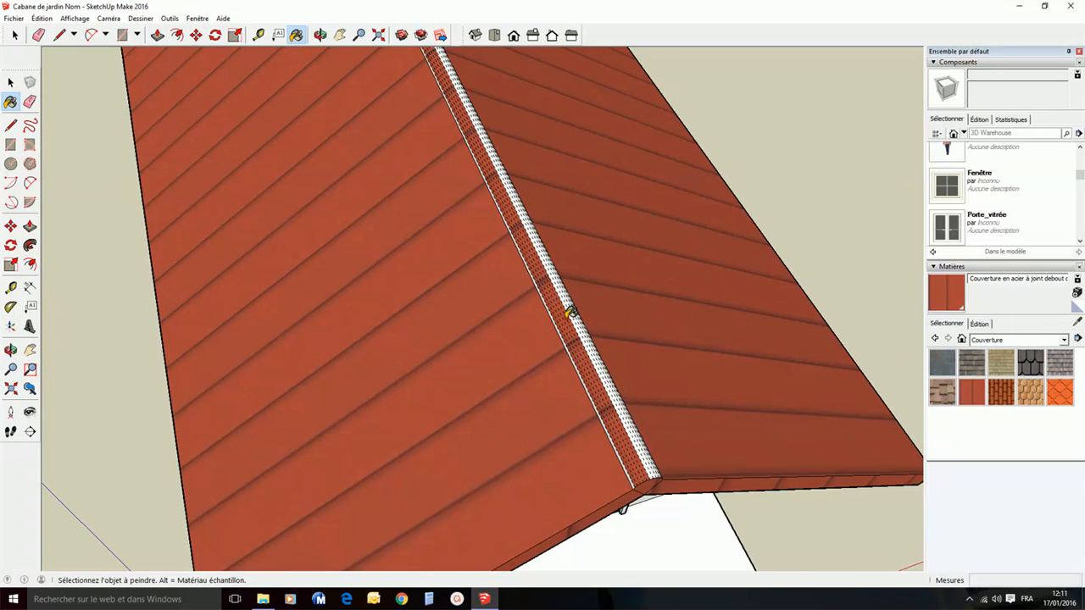
scroll(569, 310, up, 2)
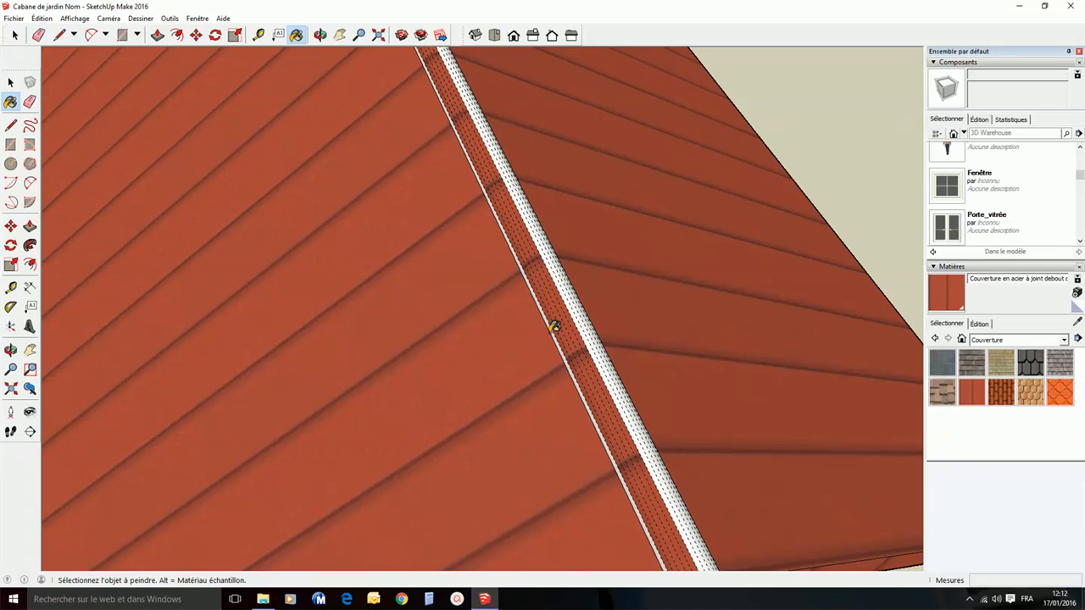
click(554, 325)
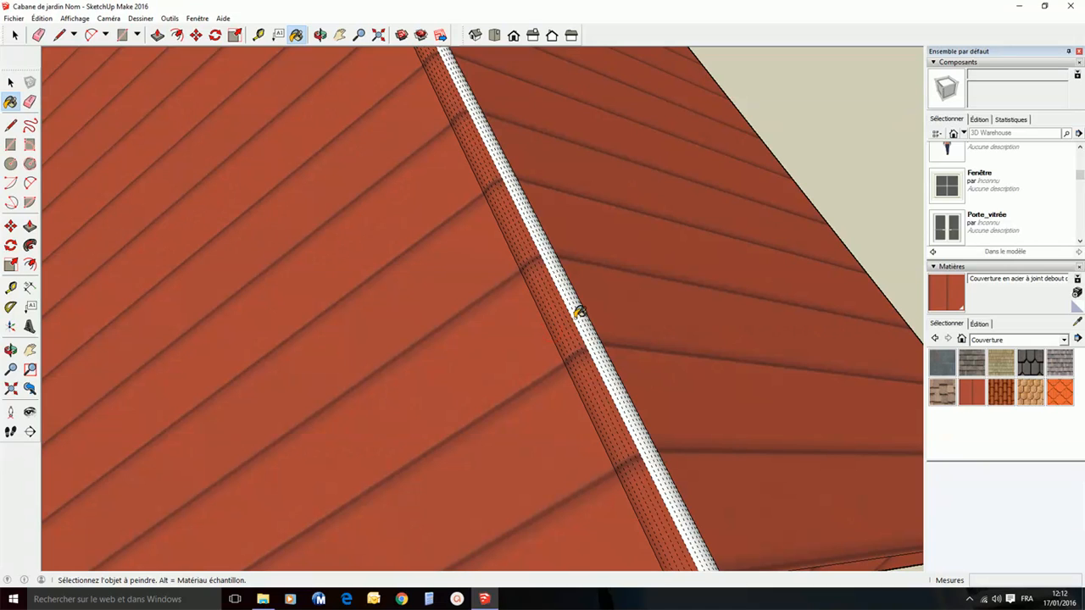
click(579, 315)
click(583, 311)
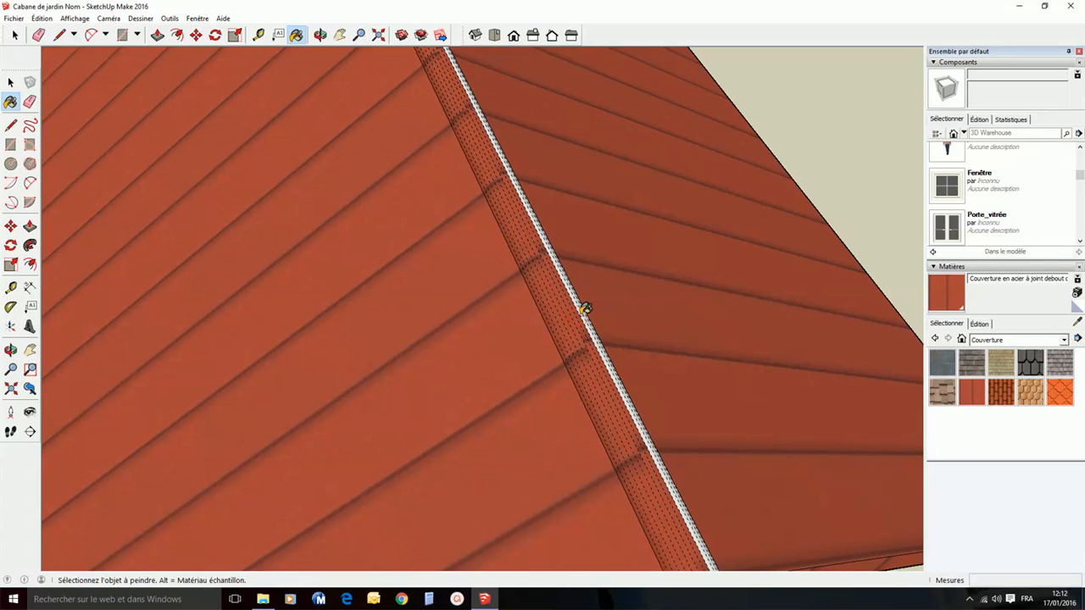
click(584, 310)
click(585, 308)
click(588, 307)
middle_drag(589, 307, 426, 192)
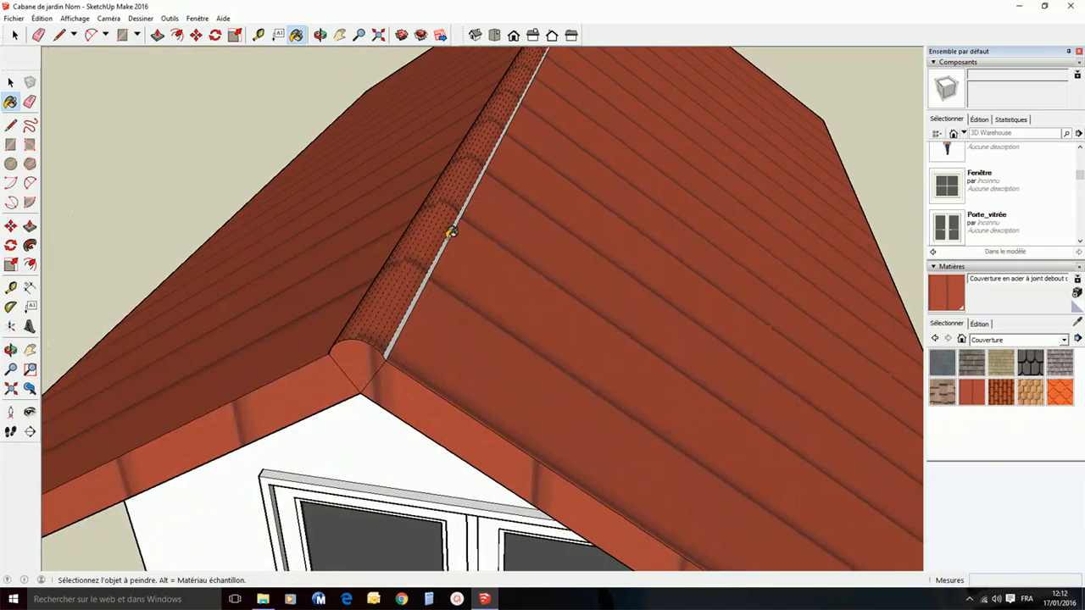
click(449, 229)
- Paint both sloping roof edges and the ridge cap's end on the rear gable with the same red steel material
mouse_move(359, 211)
middle_down()
mouse_move(496, 239)
mouse_move(710, 235)
middle_up()
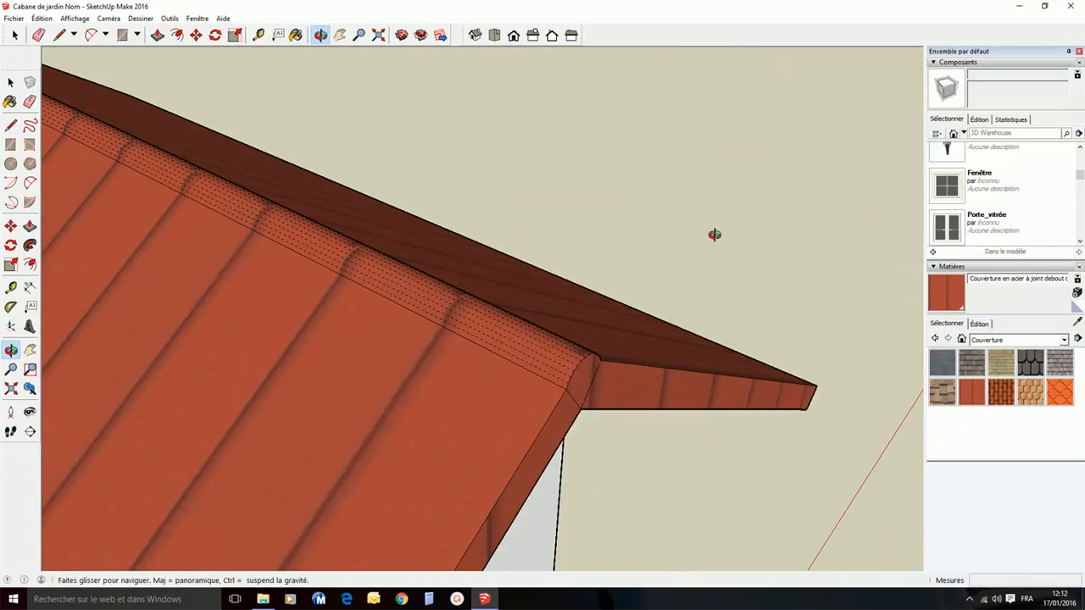
scroll(297, 164, down, 5)
middle_drag(198, 186, 709, 65)
middle_drag(340, 206, 497, 211)
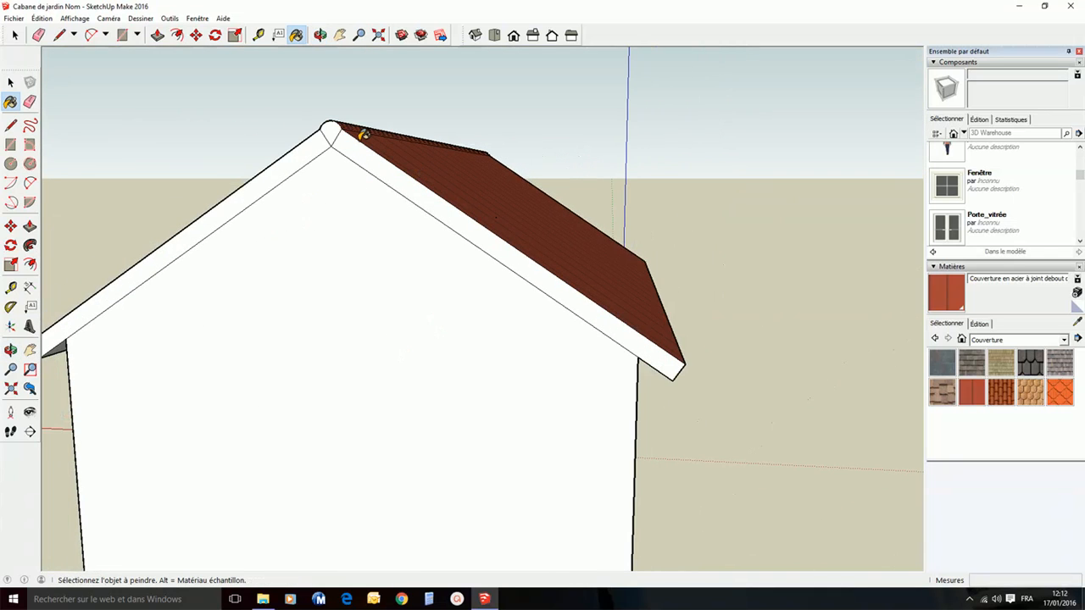
click(329, 151)
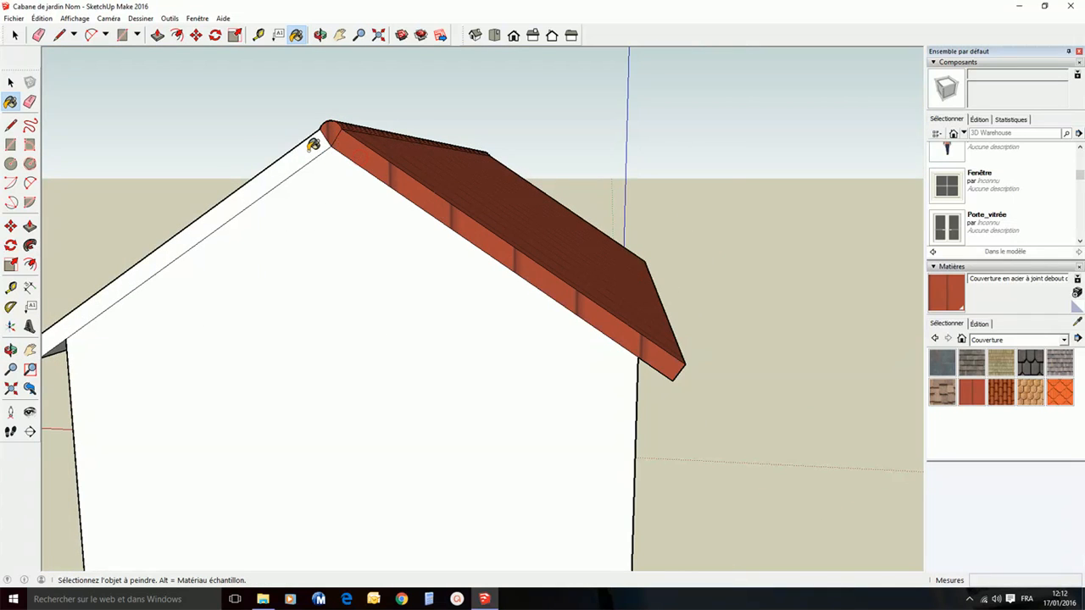
click(313, 145)
- Paint the slab's terrace top, front face and right side with Agrégat de ciment couleur gris fumé from Asphalte et béton
mouse_move(732, 192)
middle_down()
mouse_move(240, 207)
mouse_move(582, 157)
mouse_move(658, 217)
mouse_move(145, 150)
mouse_move(199, 155)
middle_up()
scroll(200, 155, down, 6)
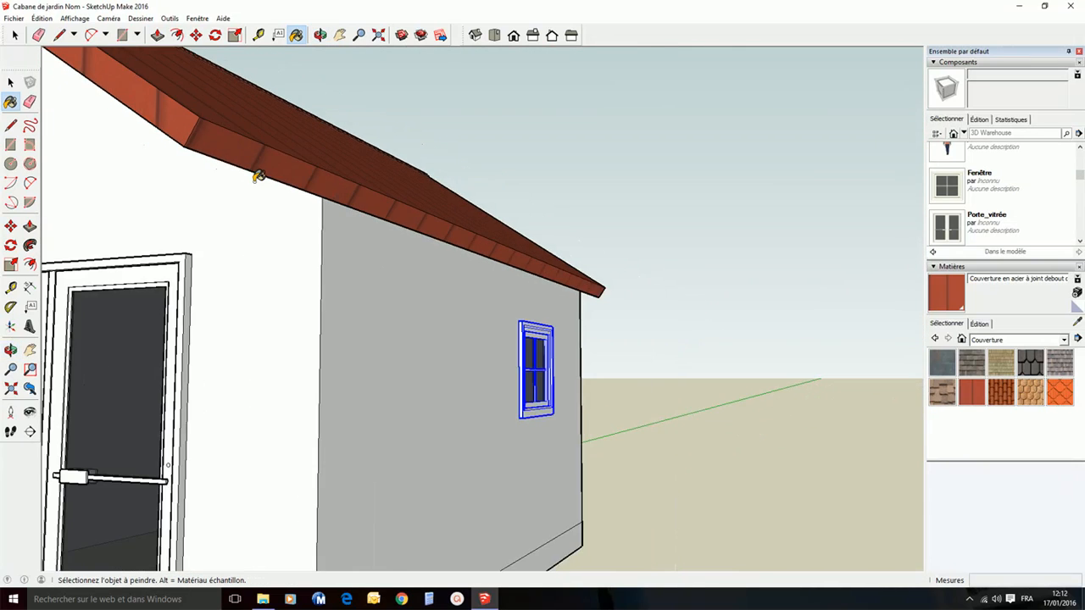
mouse_move(271, 211)
middle_down()
mouse_move(281, 300)
mouse_move(218, 312)
middle_up()
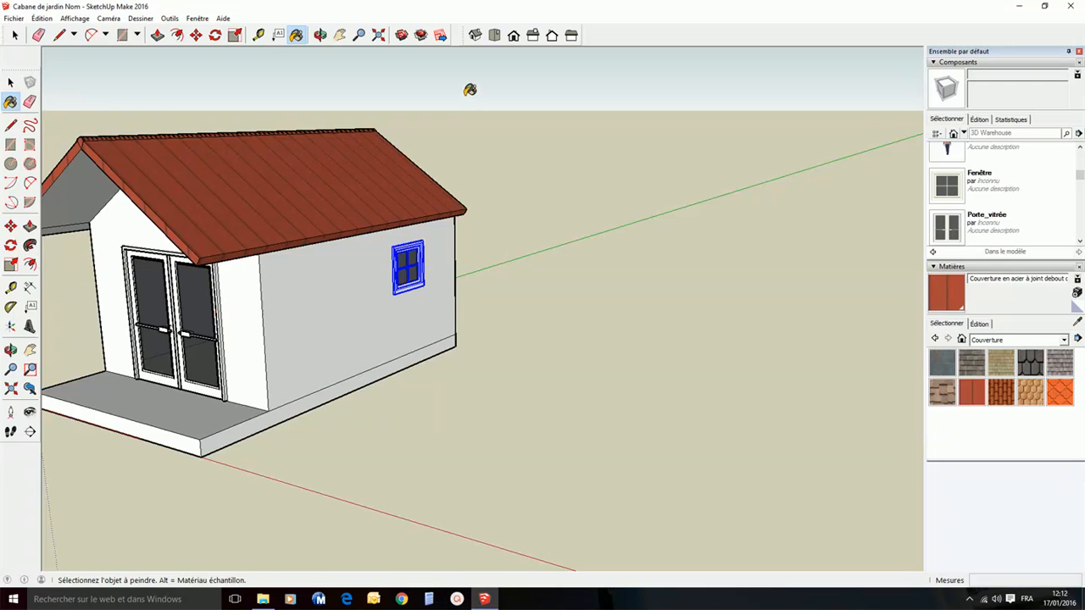
click(341, 38)
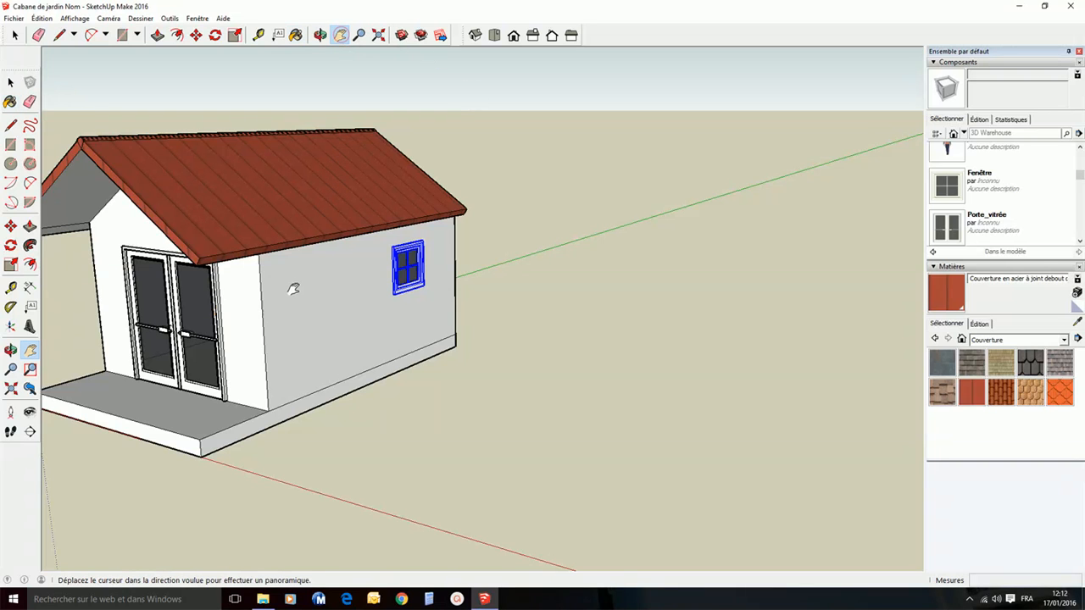
drag(294, 286, 571, 301)
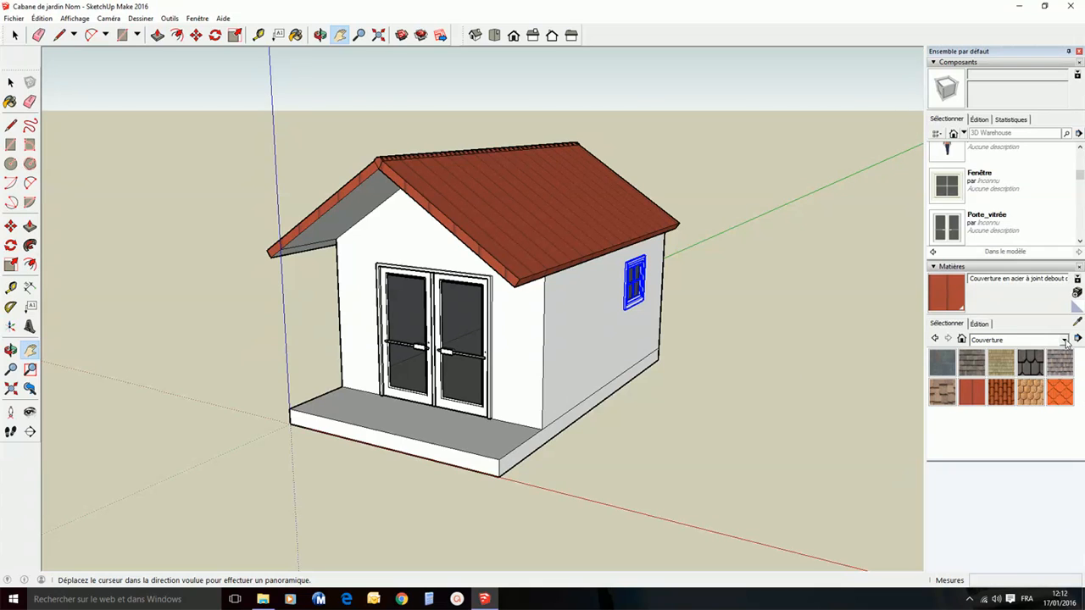
click(1064, 340)
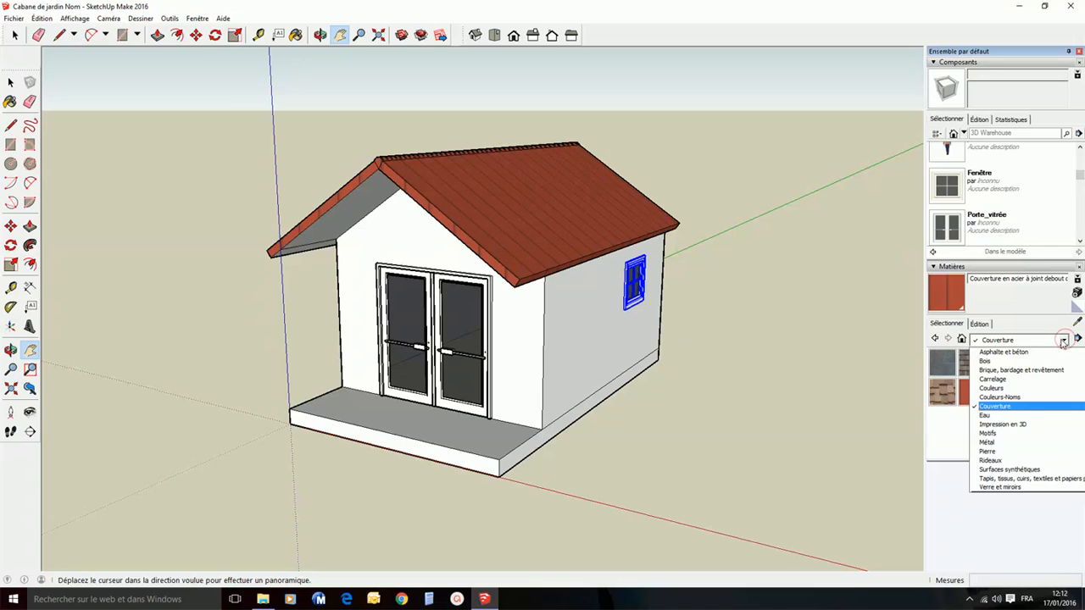
click(1009, 356)
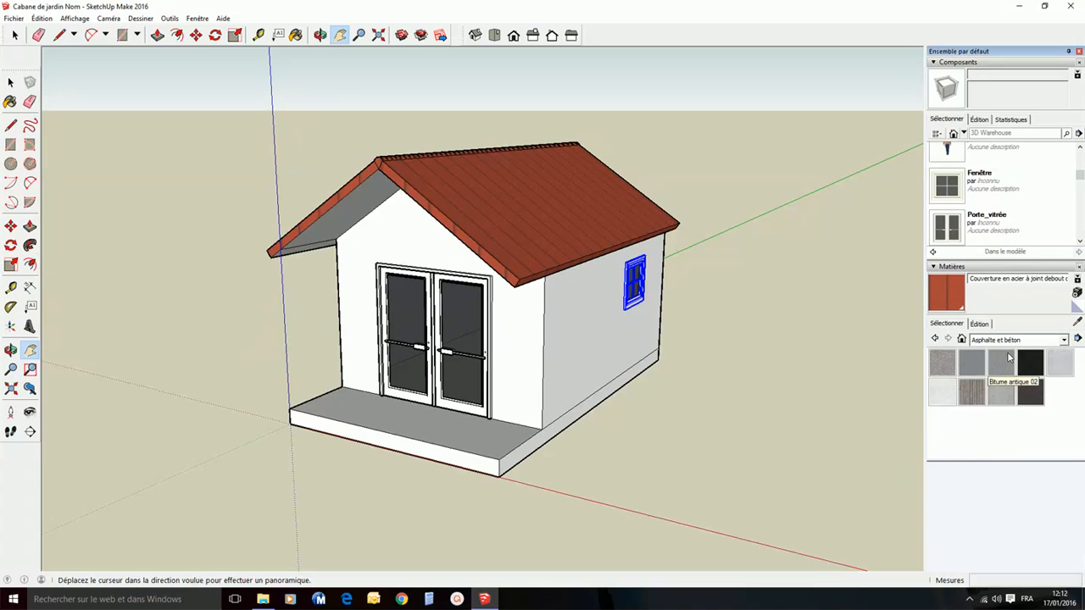
click(942, 362)
click(467, 447)
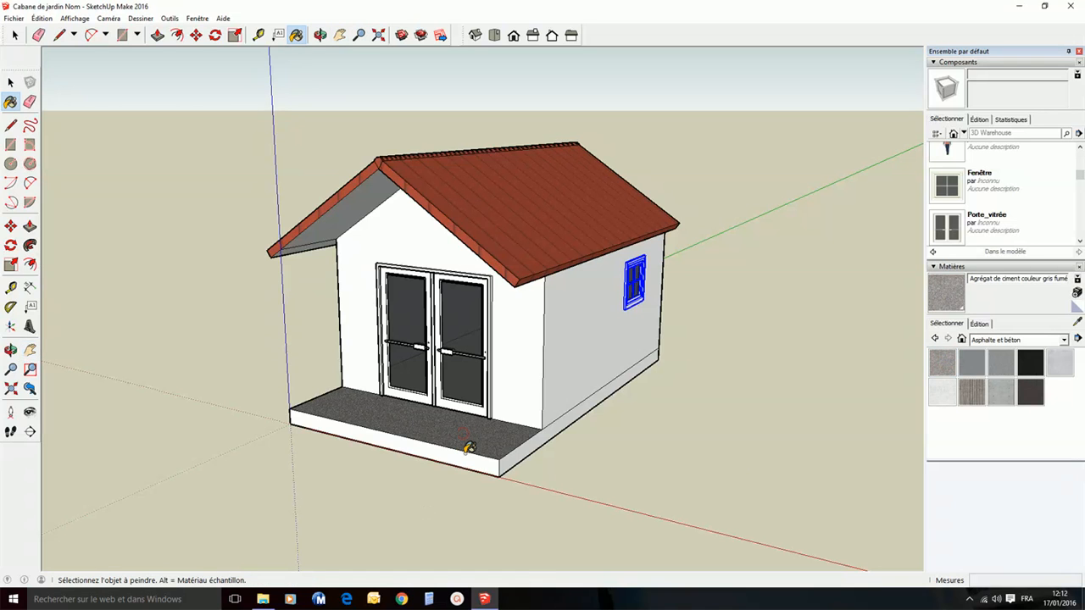
click(469, 454)
click(523, 449)
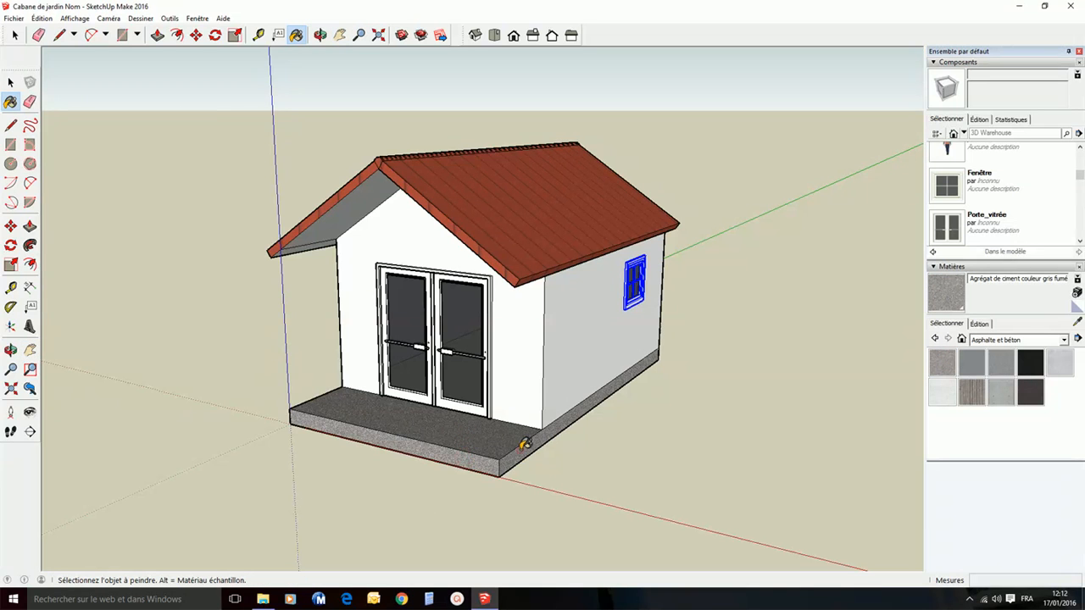
- Paint the slab's left side, rear face and underside with the same grey cement aggregate
mouse_move(248, 351)
middle_down()
mouse_move(458, 356)
mouse_move(684, 407)
mouse_move(505, 439)
middle_up()
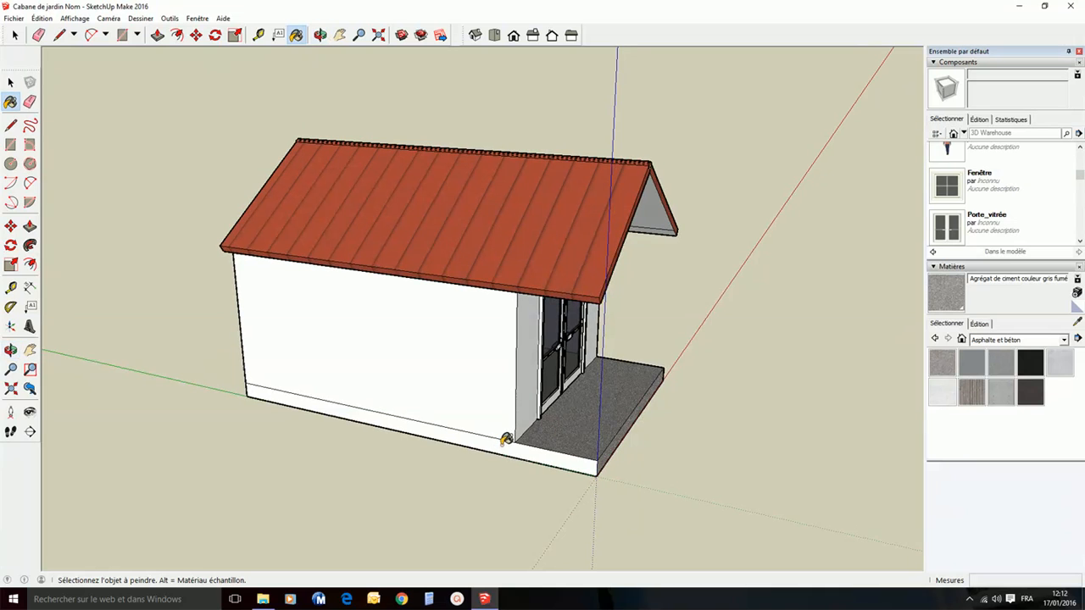
click(506, 438)
mouse_move(134, 344)
middle_down()
mouse_move(351, 399)
mouse_move(526, 473)
mouse_move(521, 213)
mouse_move(552, 80)
middle_up()
click(395, 521)
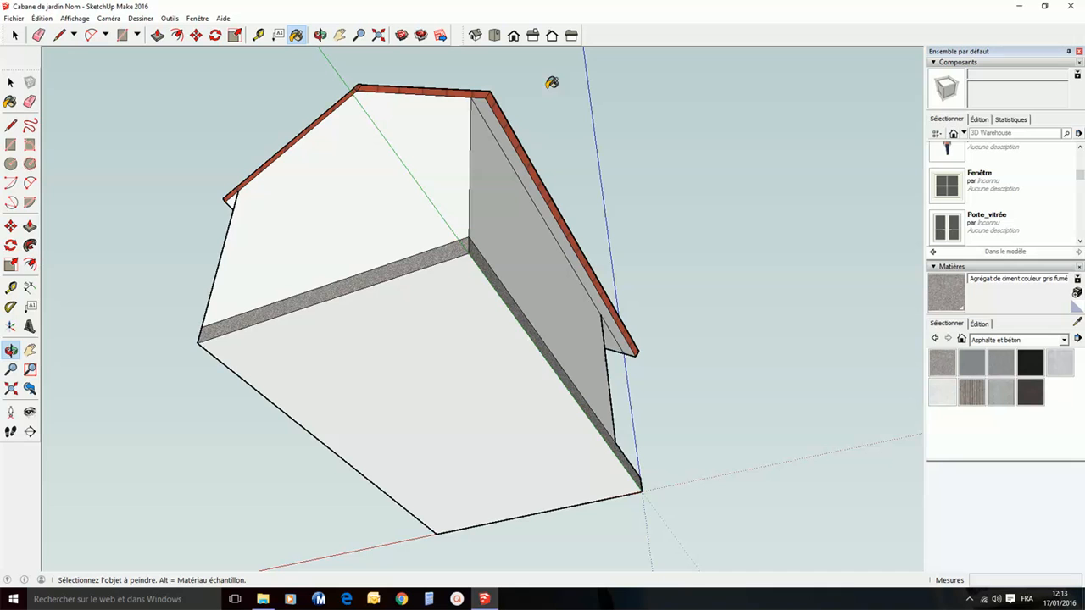
click(436, 343)
middle_drag(751, 297, 266, 449)
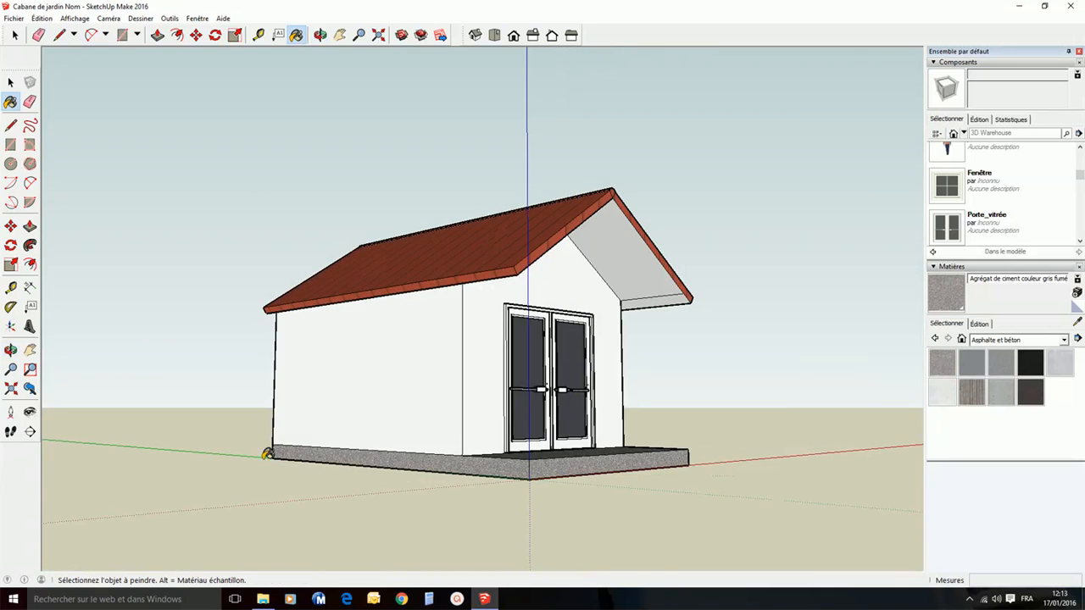
- Erase the stray dividing edges on the undersides of both roof overhangs
middle_drag(786, 307, 329, 394)
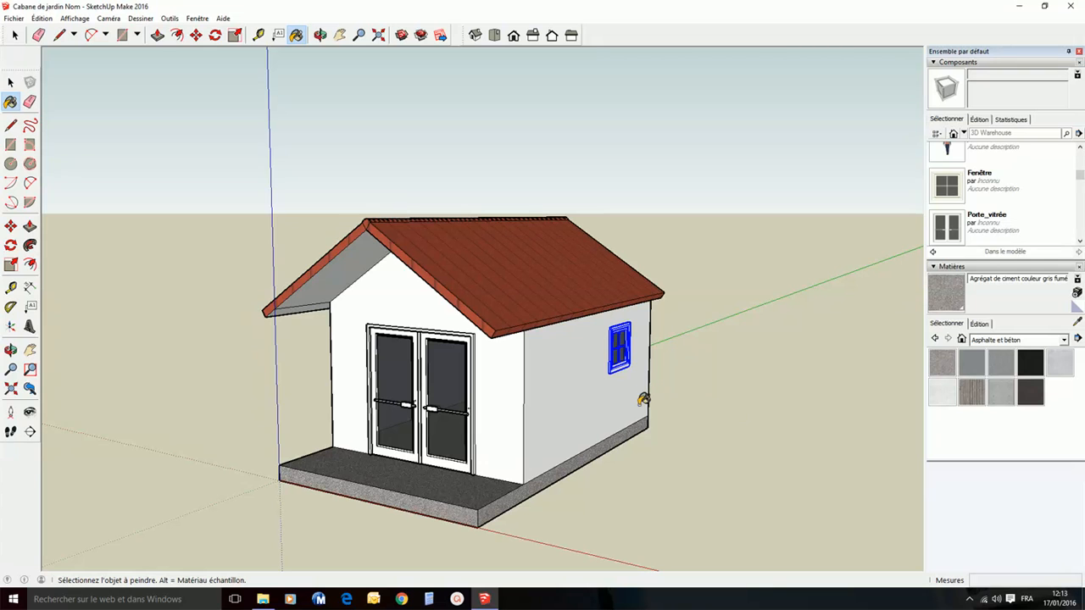
mouse_move(706, 412)
middle_down()
mouse_move(754, 288)
mouse_move(775, 268)
middle_up()
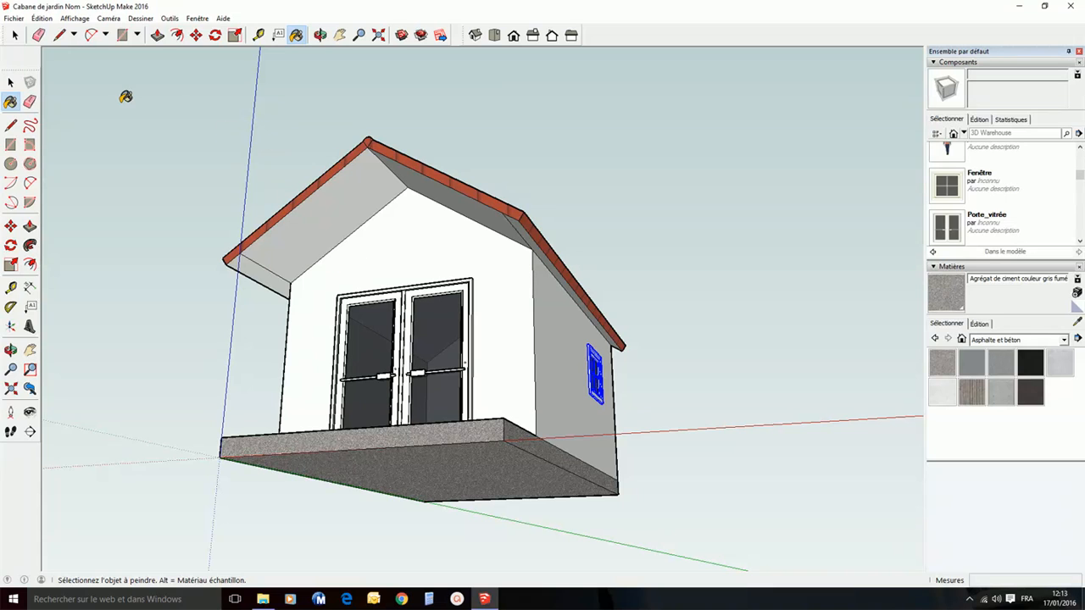
click(39, 35)
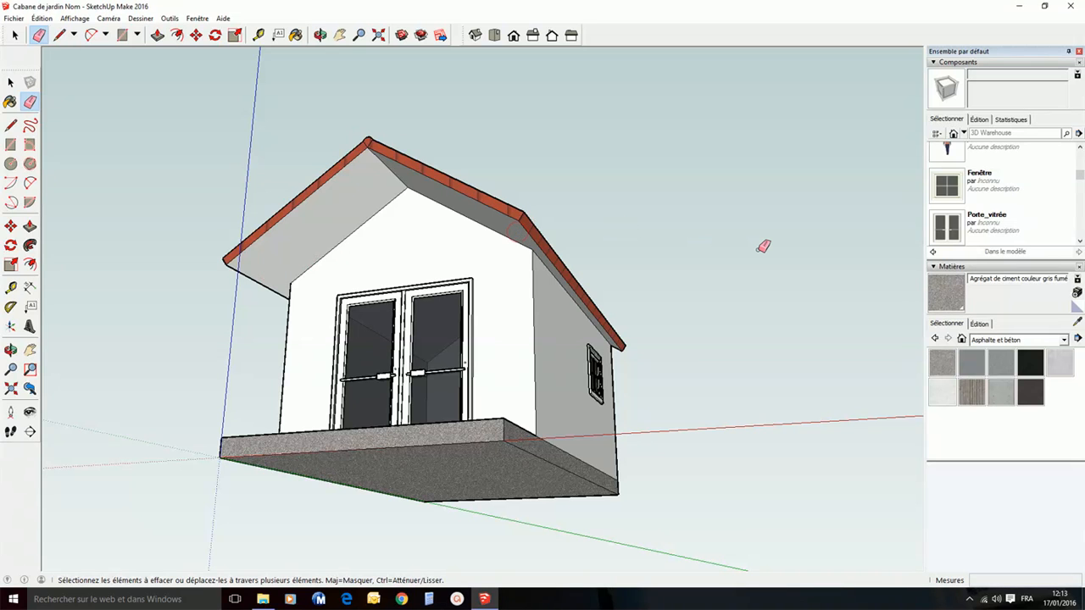
middle_drag(764, 246, 712, 373)
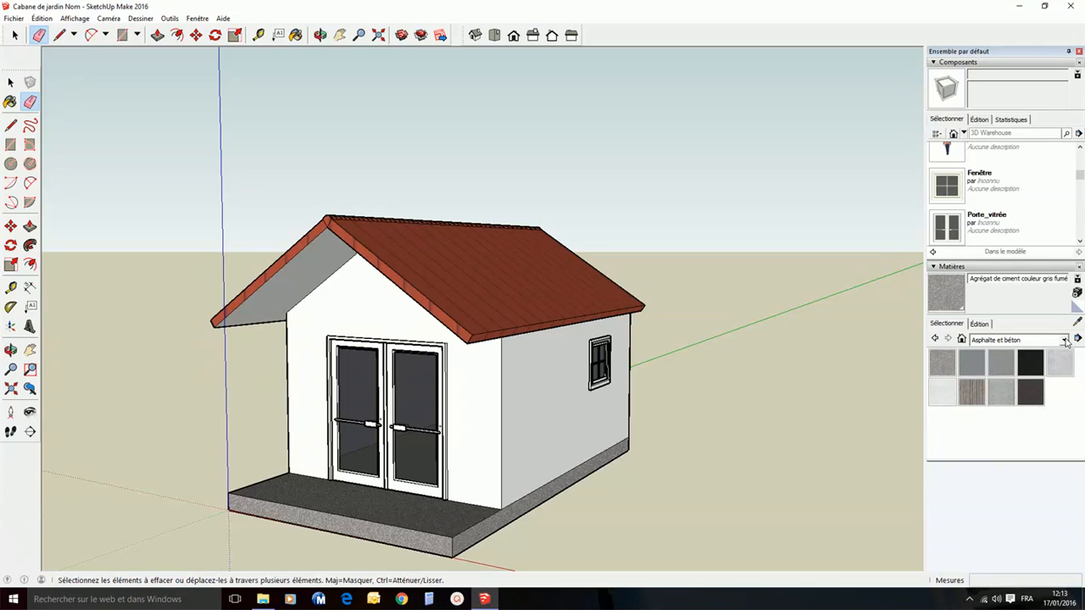
- Paint the right side wall and front wall with Revêtement latéral brun clair from Brique, bardage et revêtement
click(1065, 340)
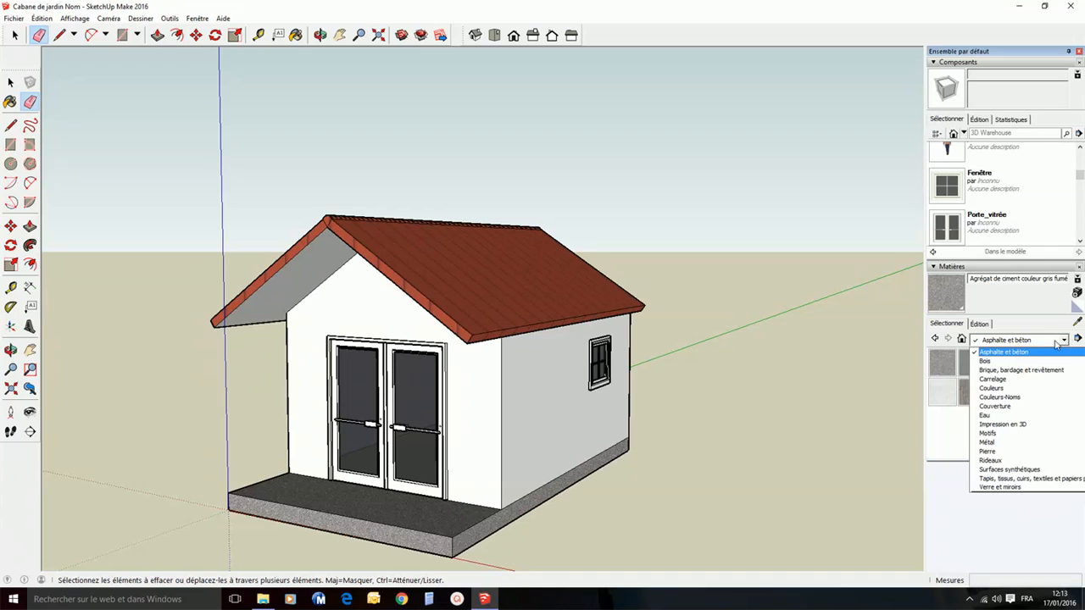
click(1010, 371)
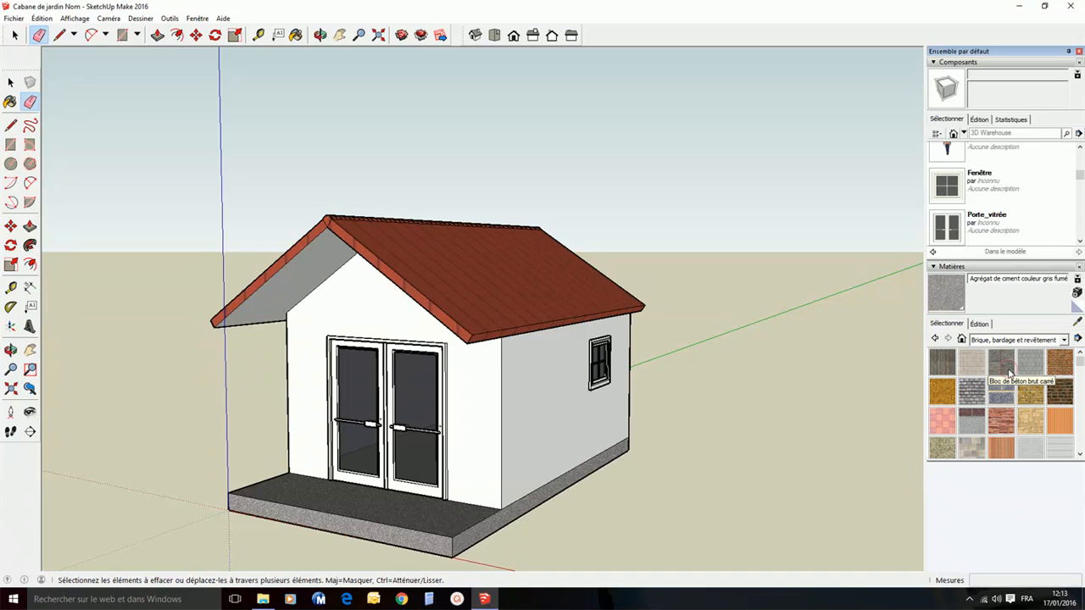
click(1079, 454)
click(1079, 454)
click(1079, 454)
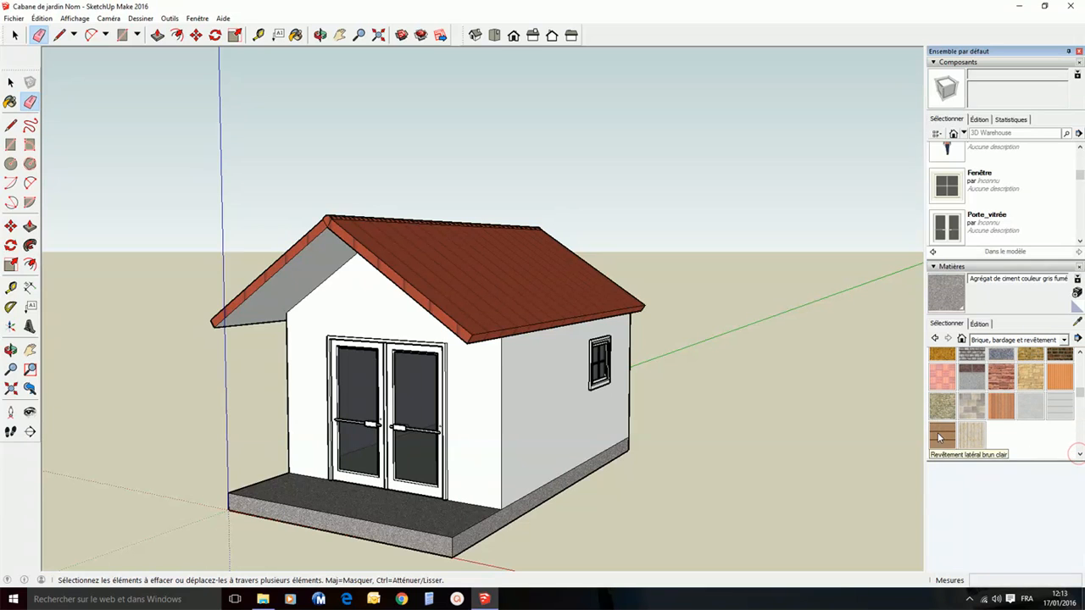
click(939, 436)
click(521, 384)
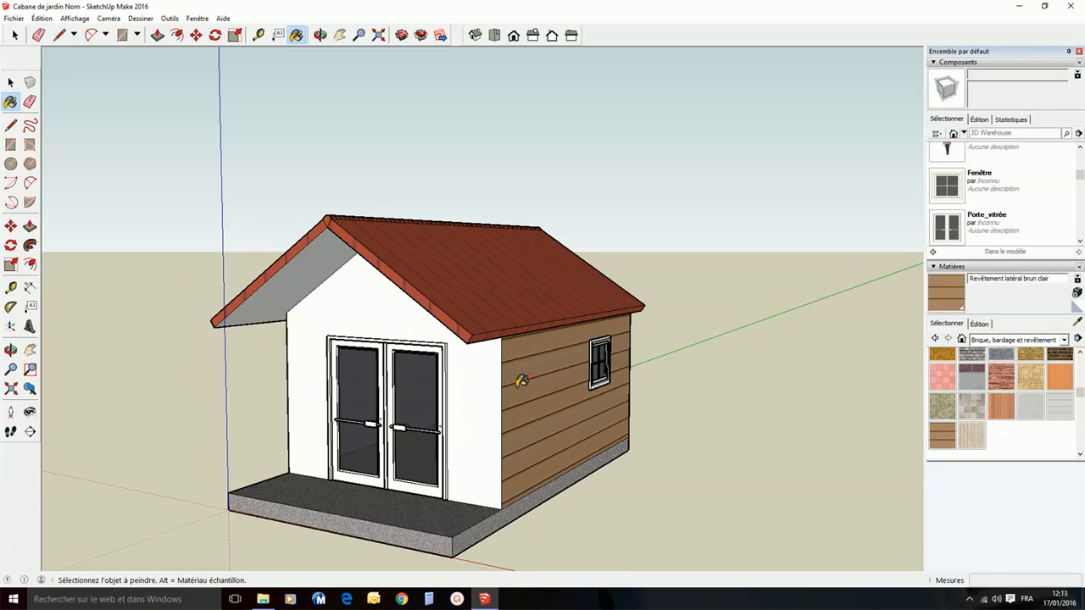
click(482, 388)
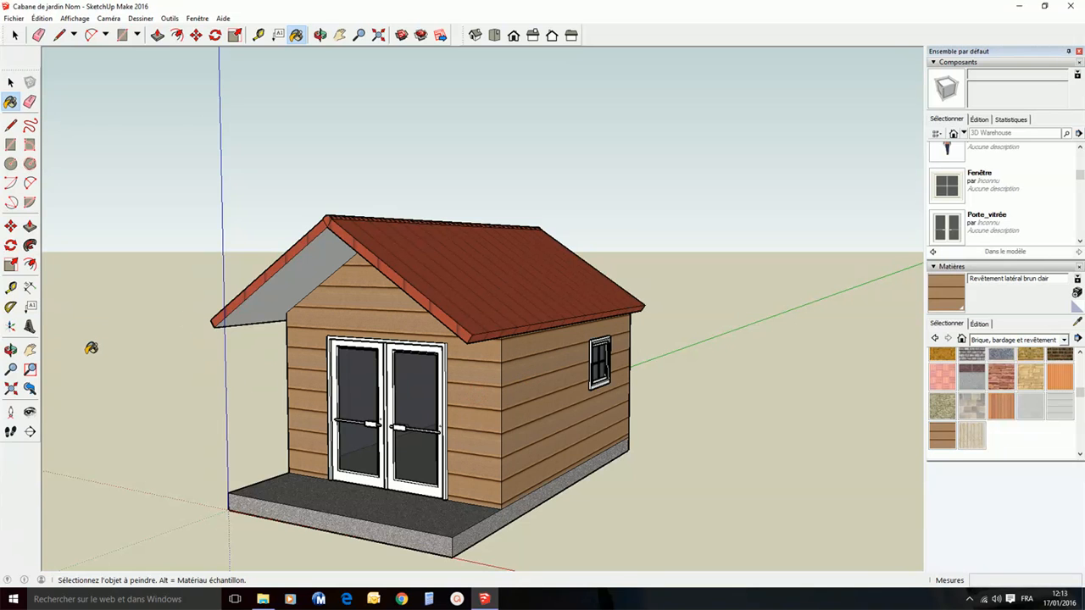
- Paint the left side wall and rear gable wall with the same light brown siding
mouse_move(91, 347)
middle_down()
mouse_move(170, 371)
mouse_move(676, 371)
middle_up()
click(451, 405)
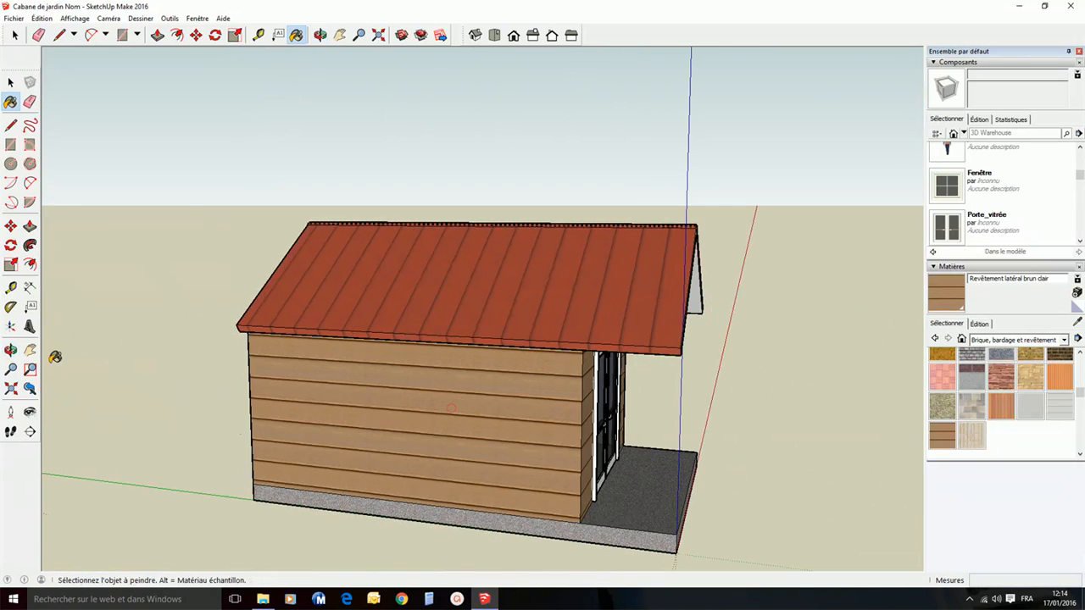
mouse_move(55, 356)
middle_down()
mouse_move(339, 450)
mouse_move(508, 392)
middle_up()
click(436, 404)
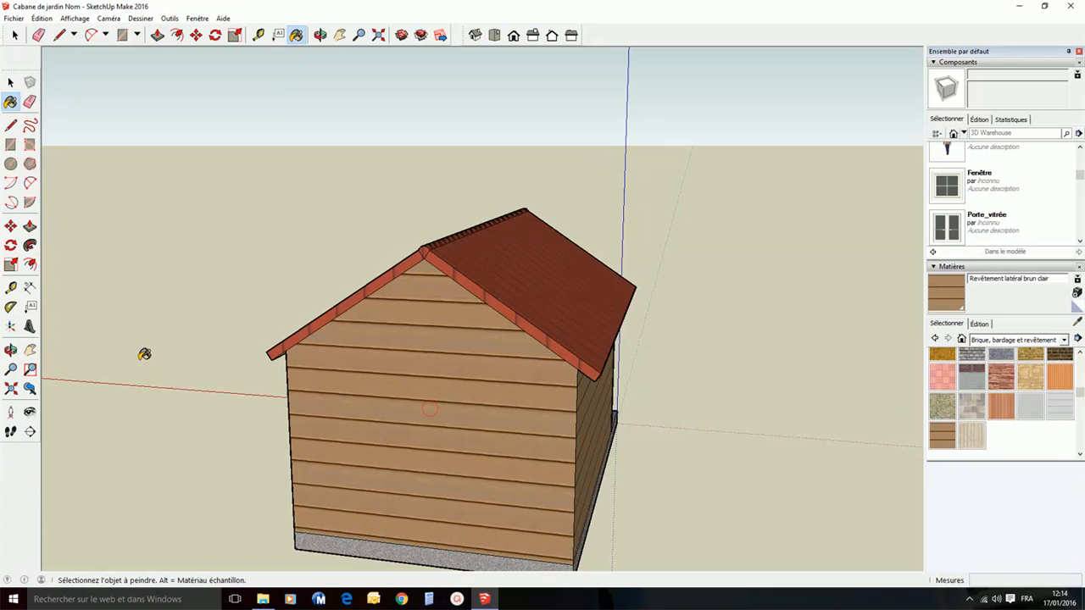
- Paint the undersides of both front roof overhangs with Cerisier original from the Bois materials
mouse_move(144, 354)
middle_down()
mouse_move(884, 371)
mouse_move(571, 402)
middle_up()
mouse_move(475, 433)
middle_down()
mouse_move(453, 438)
mouse_move(678, 380)
mouse_move(647, 393)
middle_up()
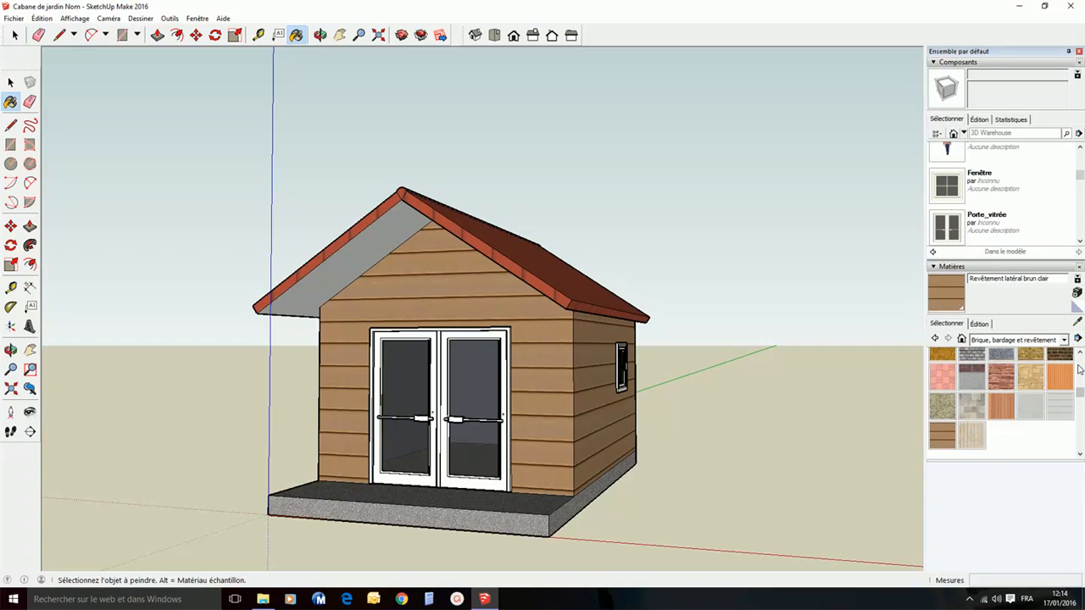
click(1064, 340)
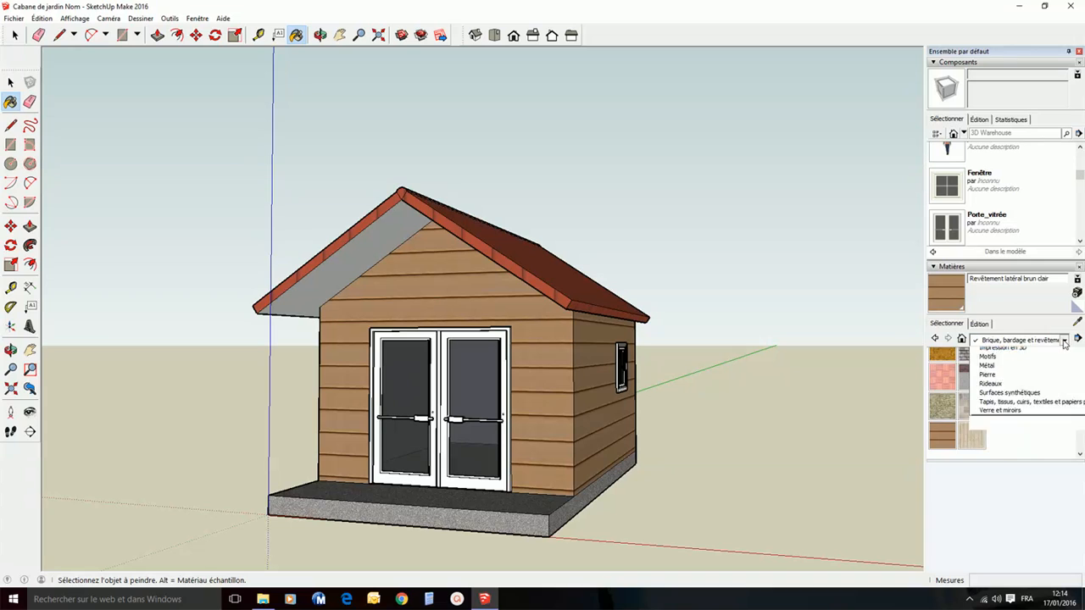
click(1005, 364)
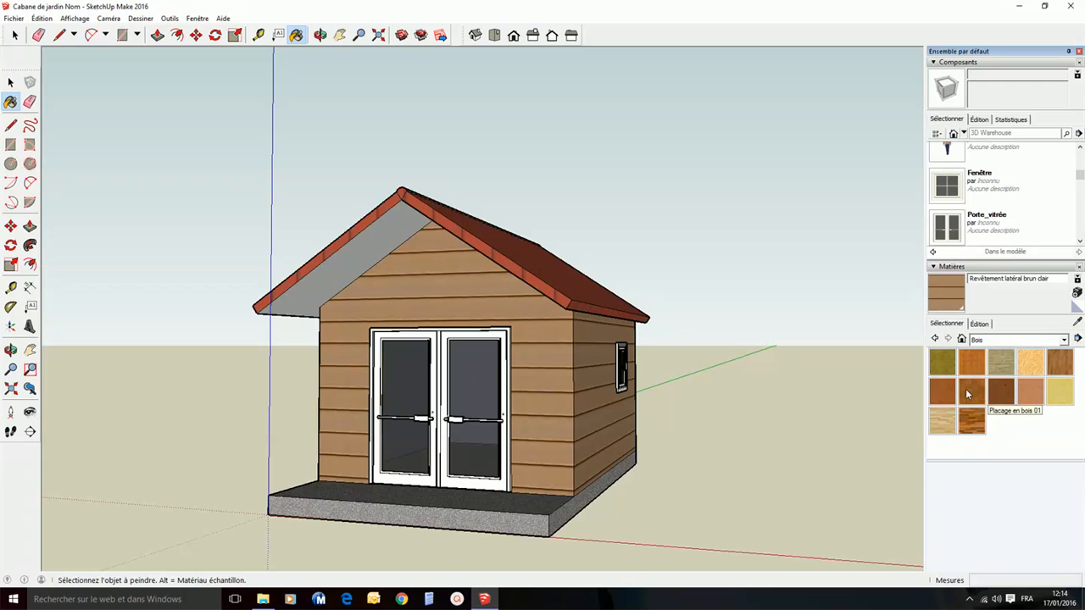
click(944, 391)
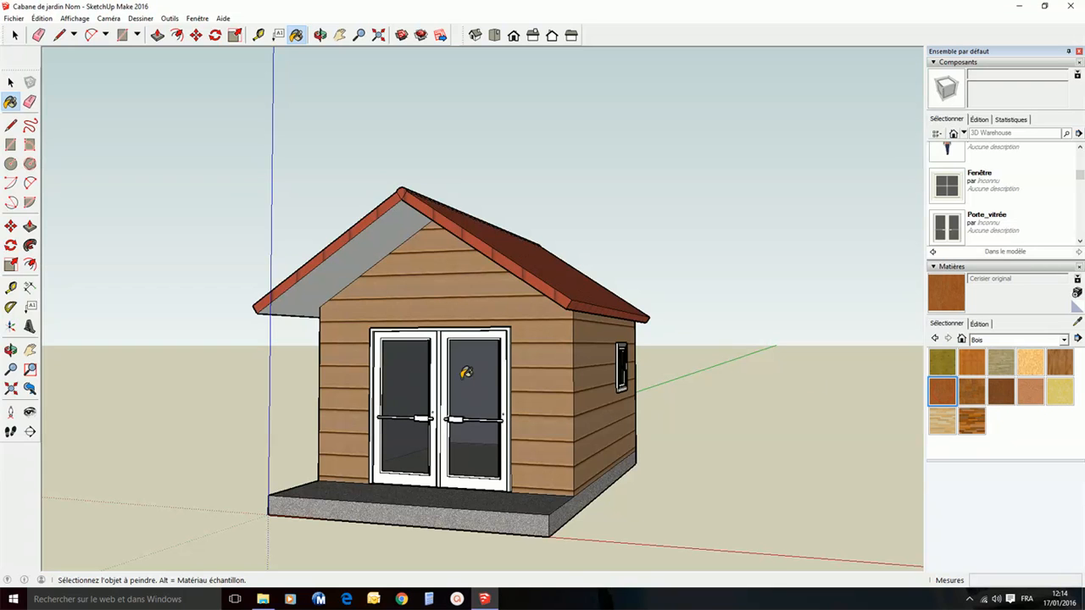
click(356, 248)
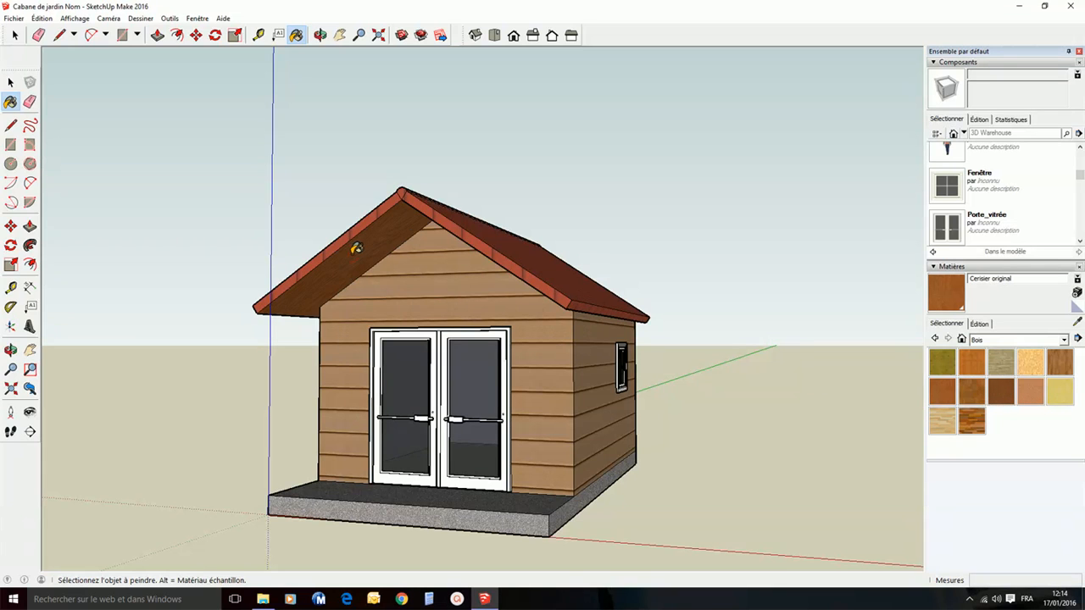
middle_drag(395, 274, 577, 241)
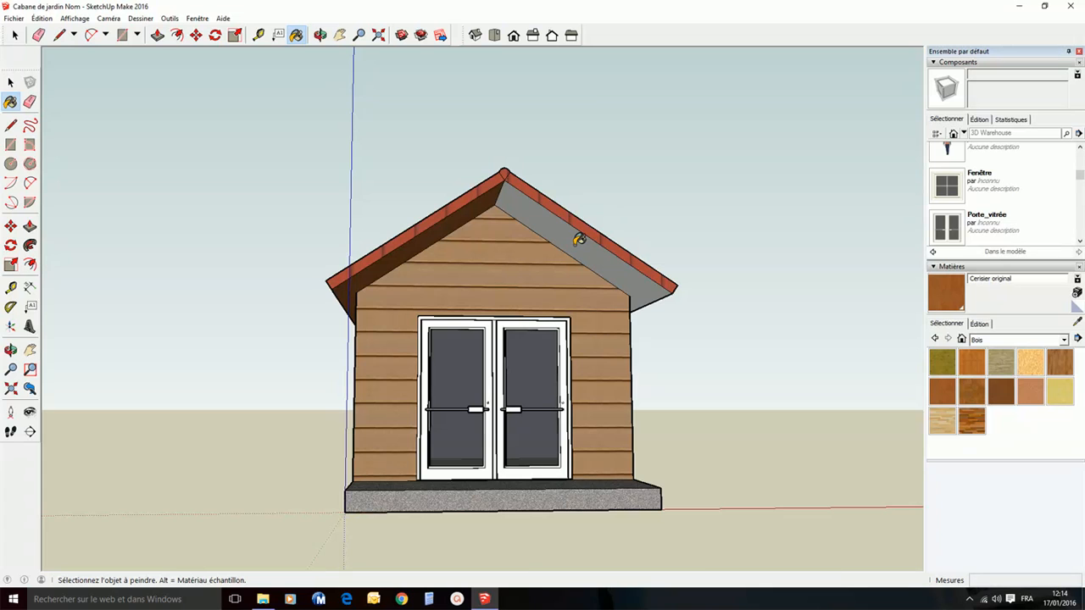
click(578, 240)
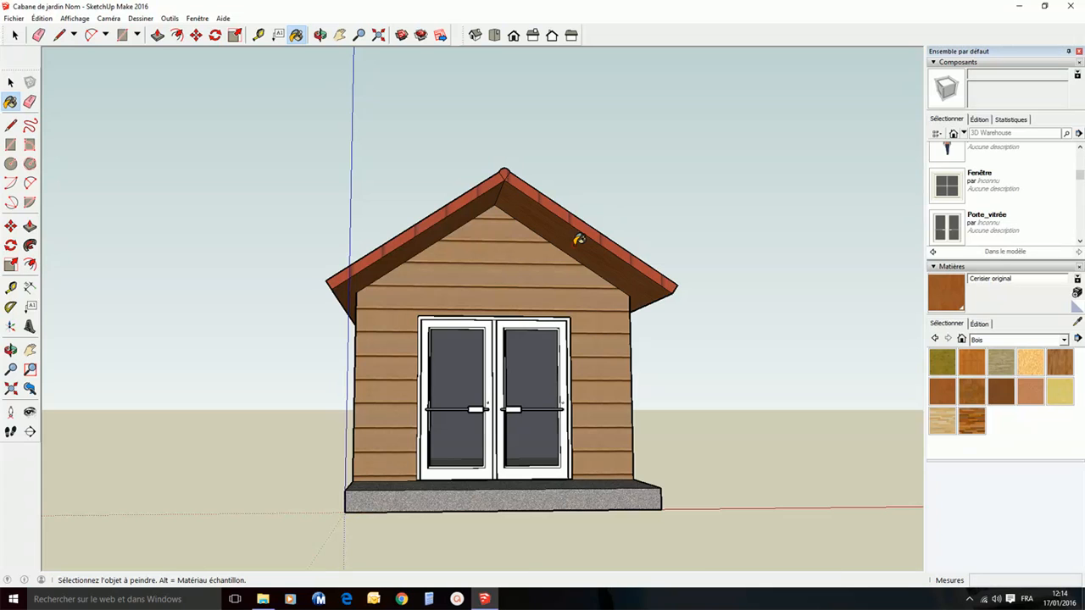
- Paint the glazed double door's frame and the side window's frame with the same Cerisier original wood
click(567, 335)
middle_drag(843, 385, 499, 412)
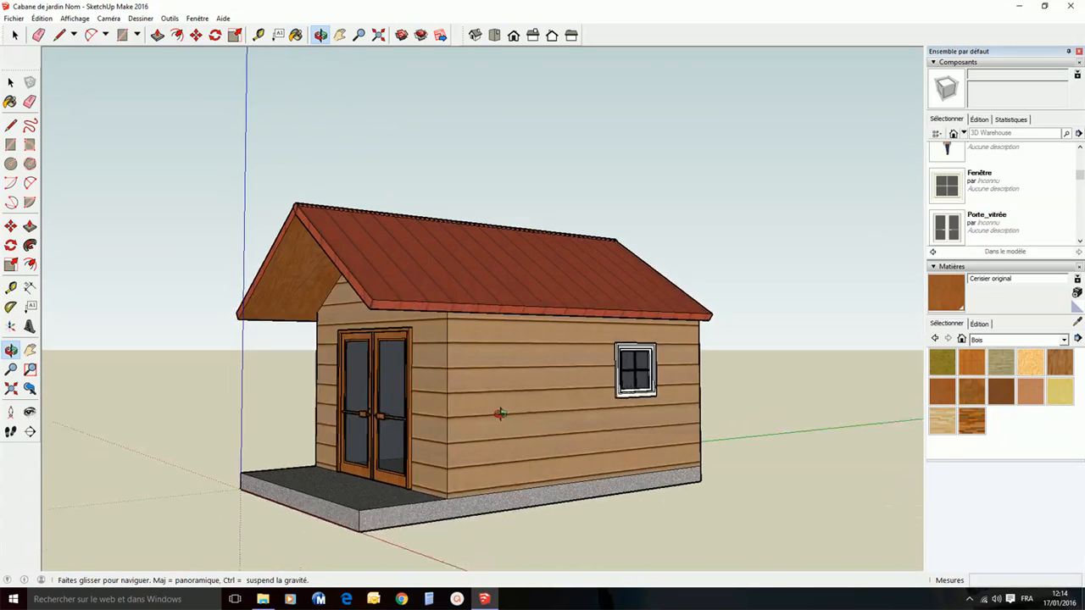
click(627, 387)
scroll(528, 371, down, 3)
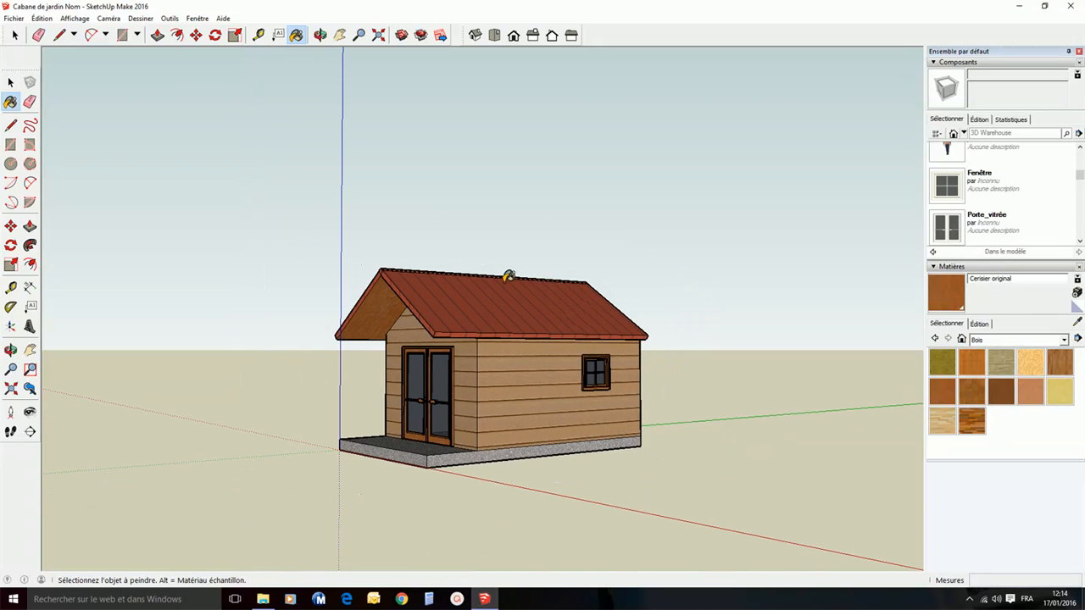
- Inspect the finished cabin from all around, ending on a raised three-quarter view of the door and window sides
mouse_move(497, 283)
middle_down()
mouse_move(509, 280)
mouse_move(564, 360)
mouse_move(616, 386)
middle_up()
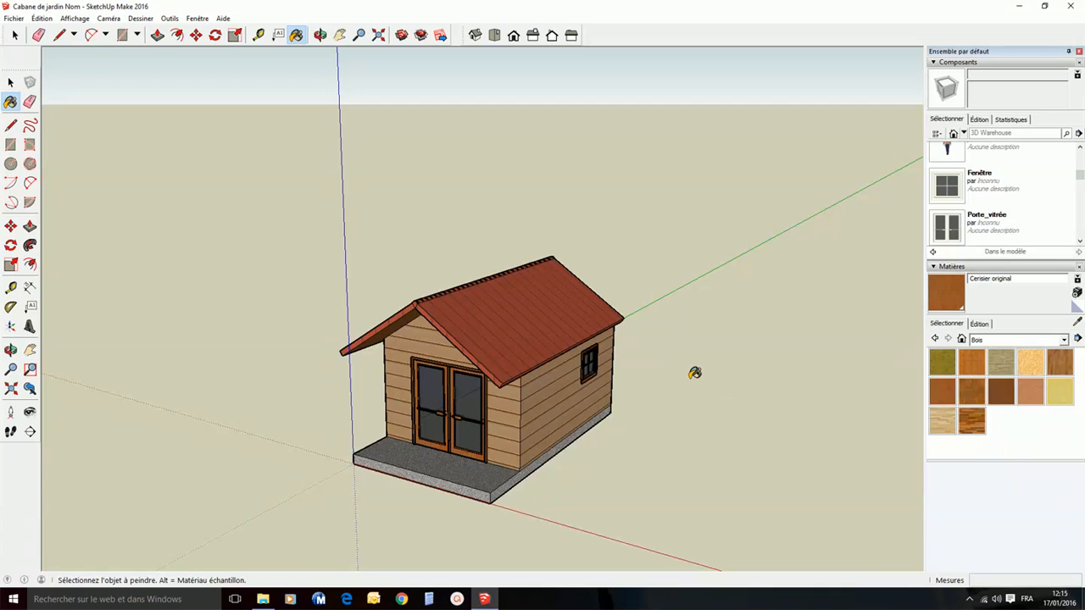
click(343, 37)
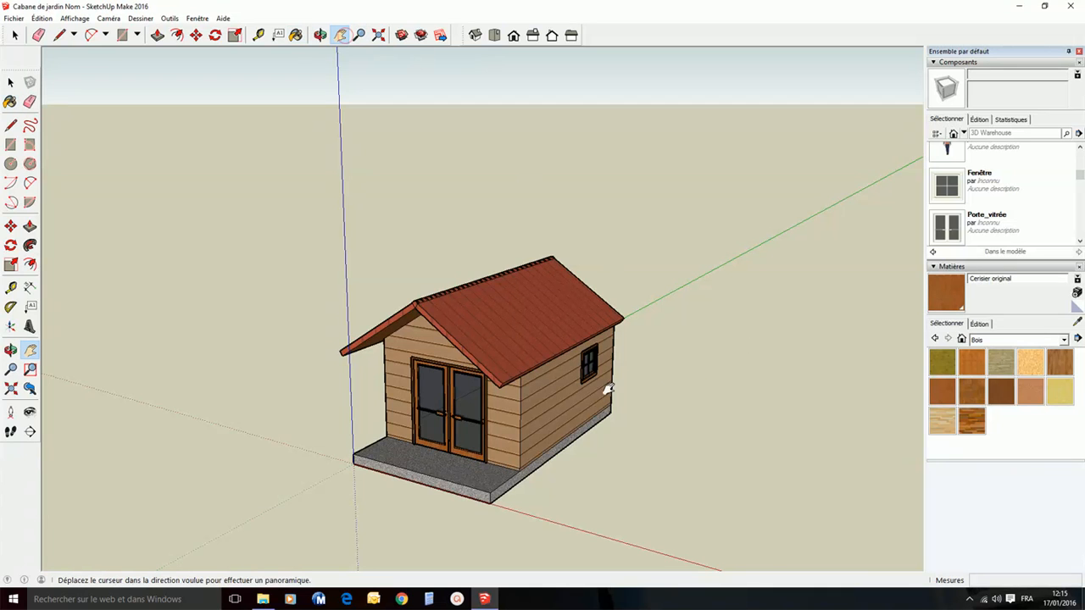
drag(608, 388, 581, 318)
middle_drag(667, 272, 222, 202)
middle_drag(701, 284, 358, 402)
key(h)
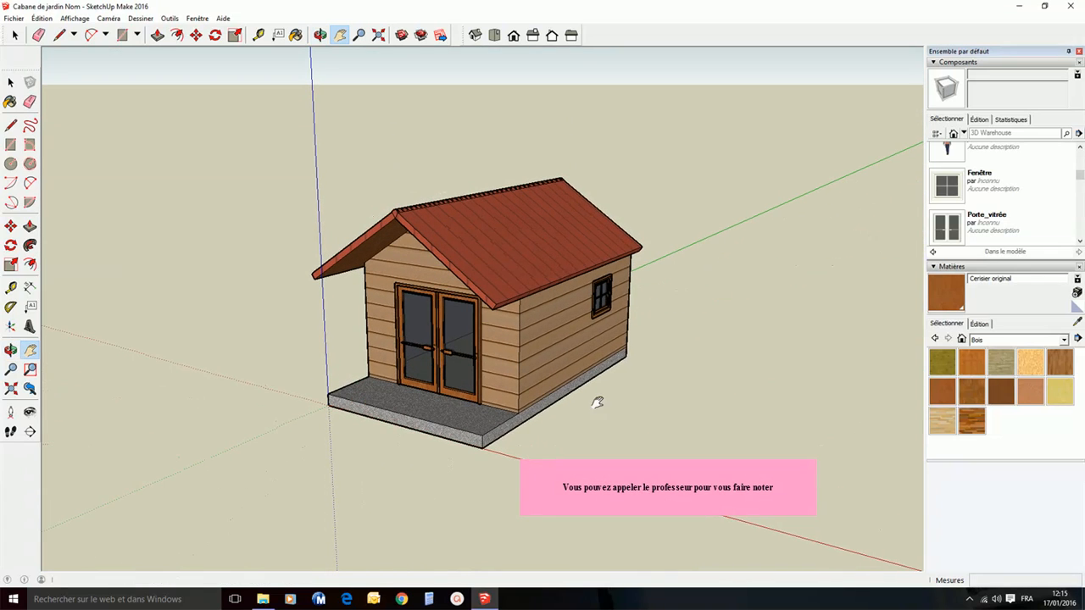